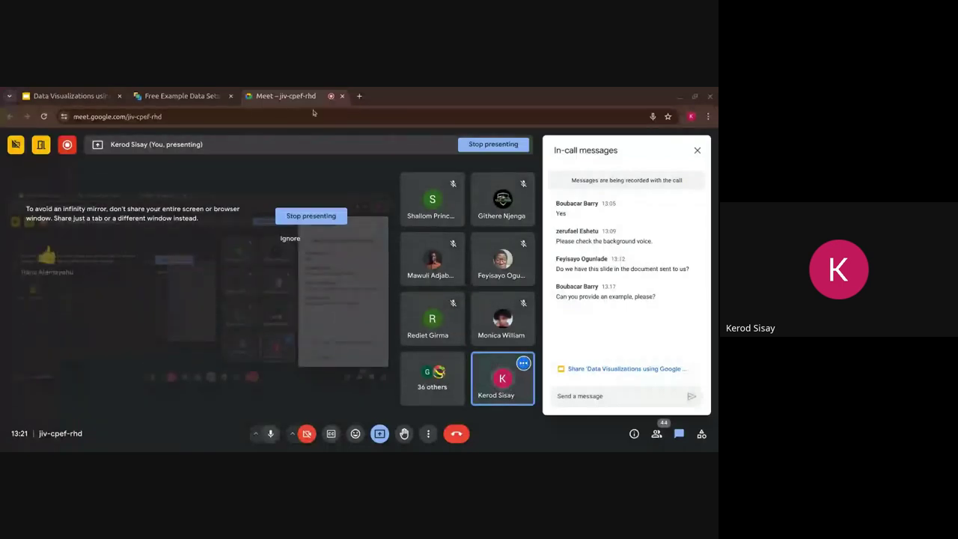
# Switch to the free example data sets page and review its description and the fields of the Company Employee example data
pyautogui.moveTo(205, 103)
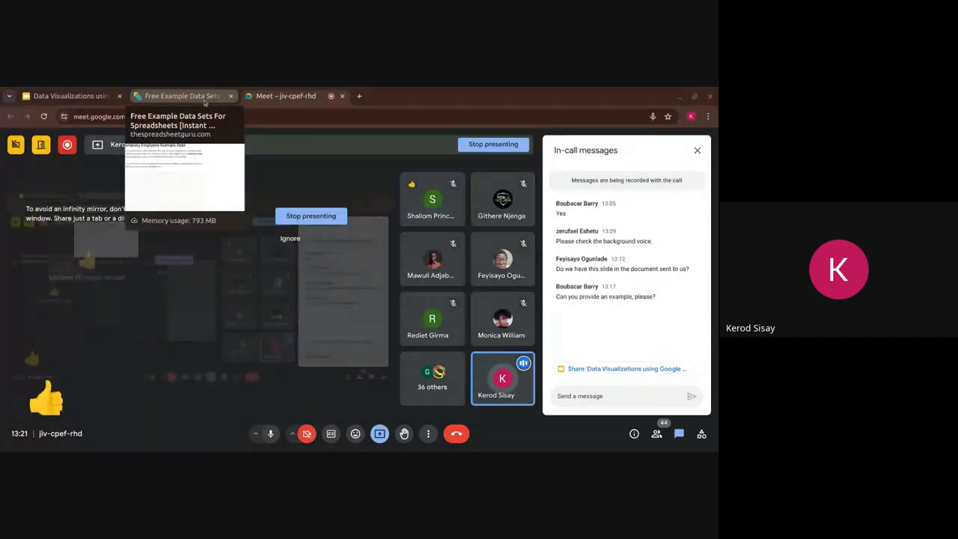
pyautogui.click(204, 103)
pyautogui.scroll(5, 293, 217)
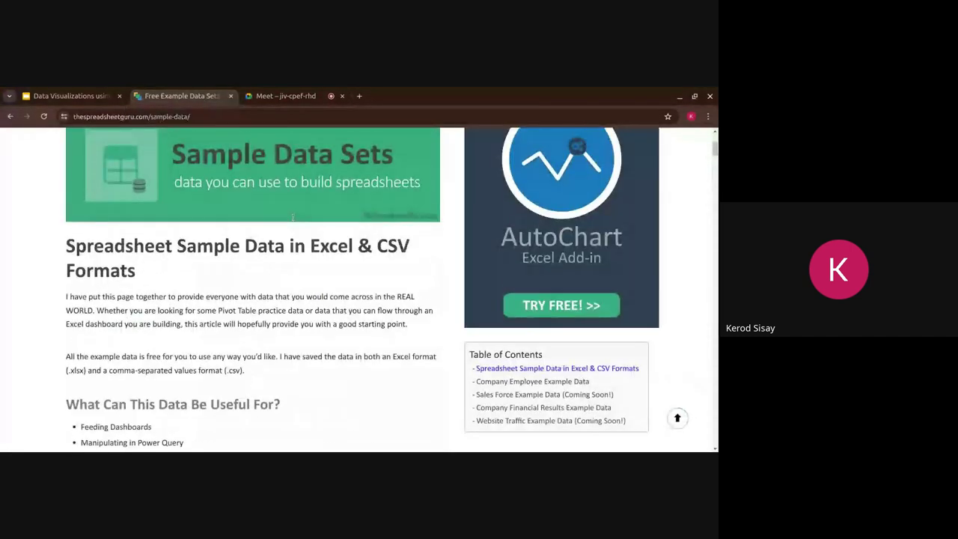
pyautogui.scroll(-1, 293, 217)
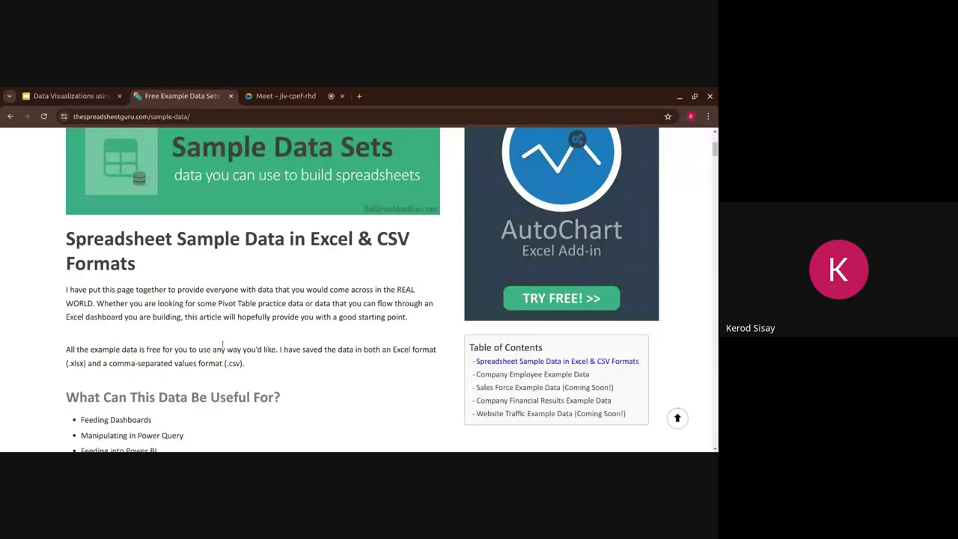
pyautogui.scroll(-8, 222, 345)
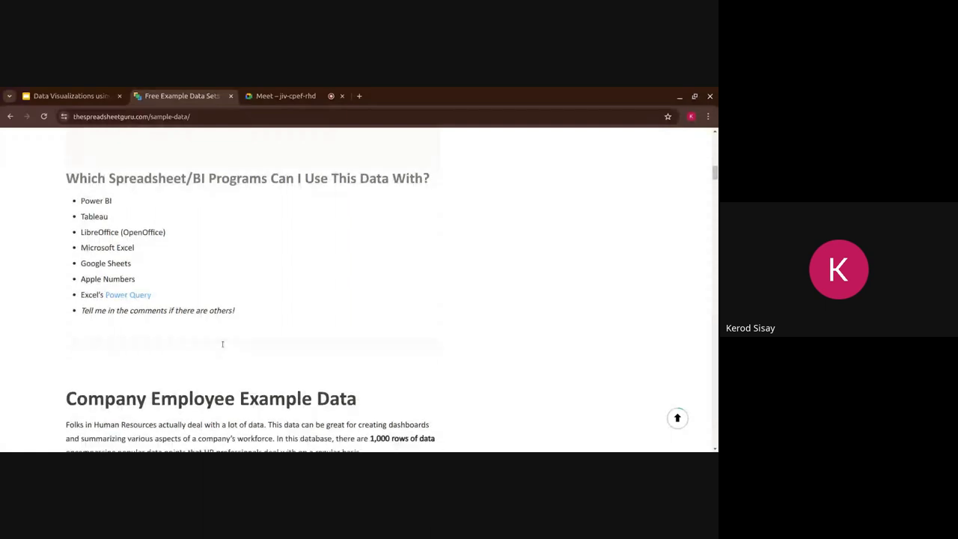
pyautogui.scroll(-2, 222, 344)
pyautogui.scroll(-5, 225, 346)
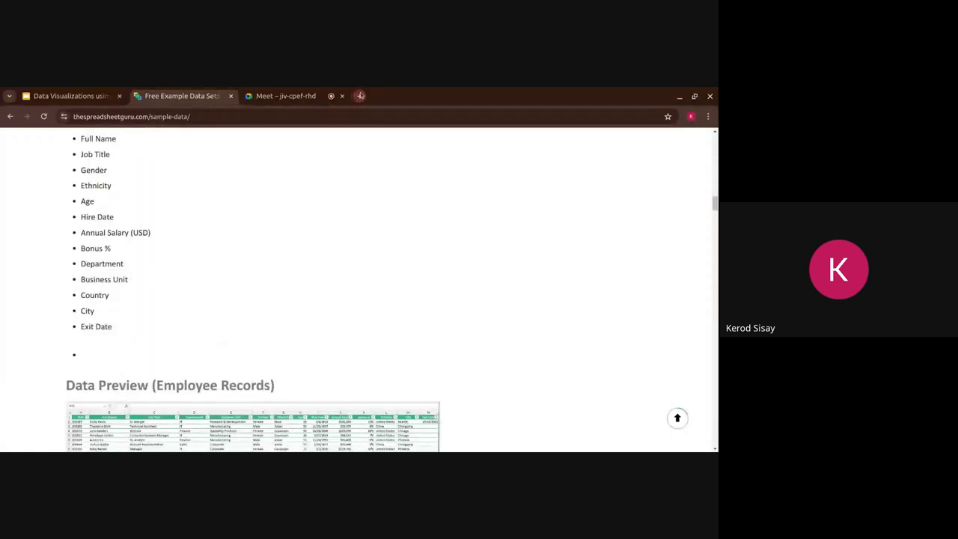
# Open Google Sheets in a new browser tab and create a blank spreadsheet
pyautogui.click(359, 96)
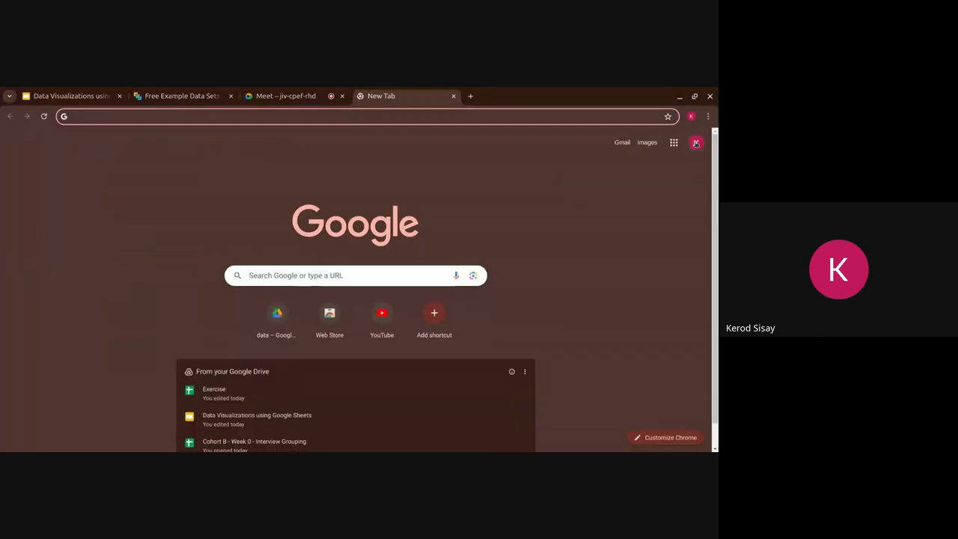
pyautogui.click(676, 144)
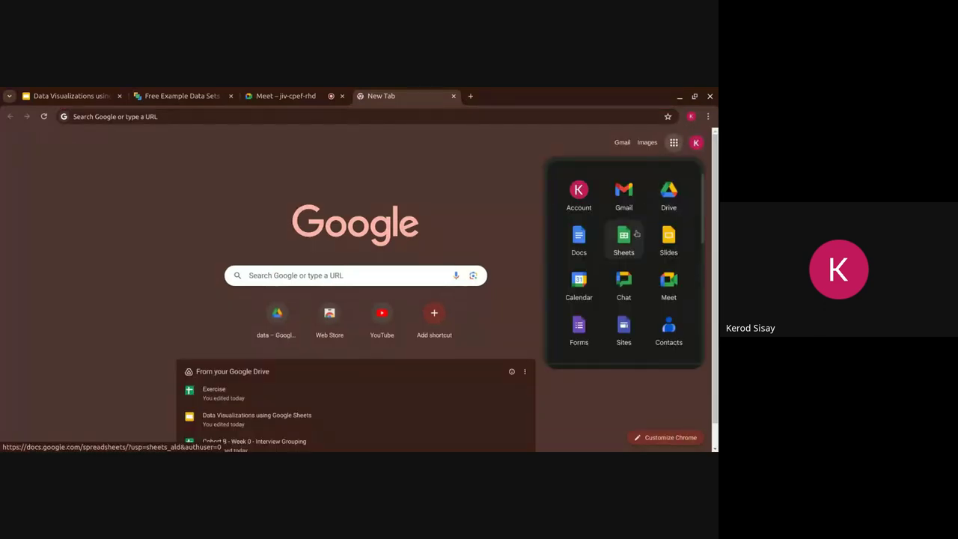
pyautogui.click(522, 174)
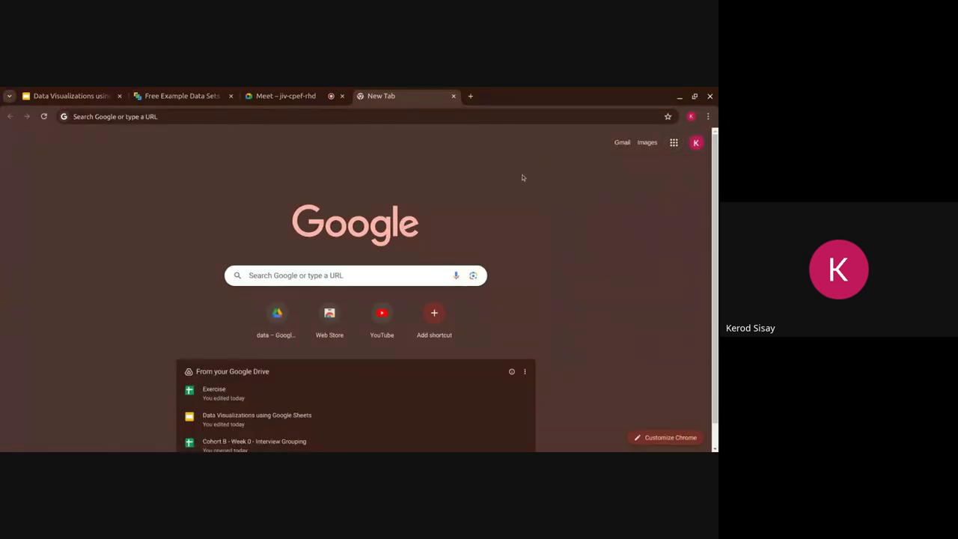
pyautogui.click(666, 150)
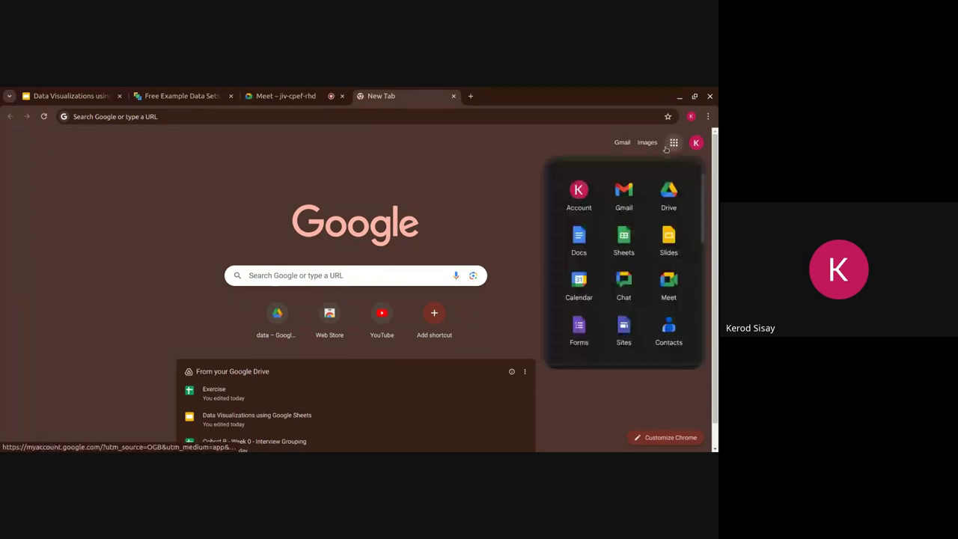
pyautogui.click(624, 238)
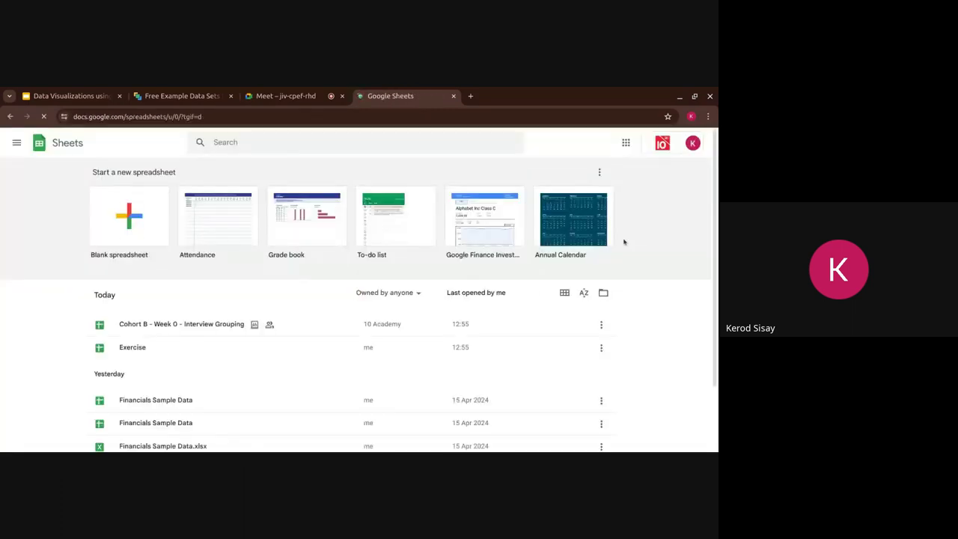
pyautogui.click(117, 215)
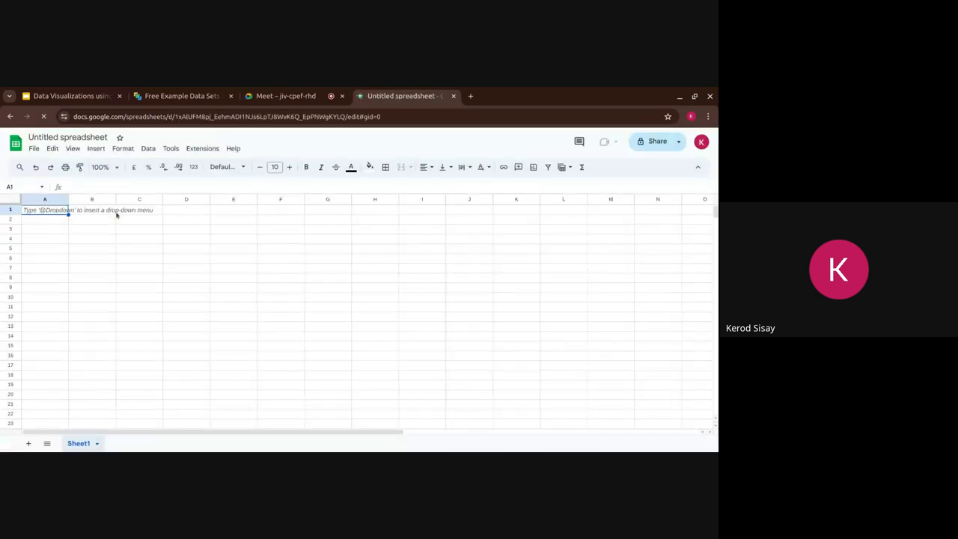
# Import Employee Sample Data.xlsx from My Drive into the blank file using the Replace spreadsheet location
pyautogui.click(36, 149)
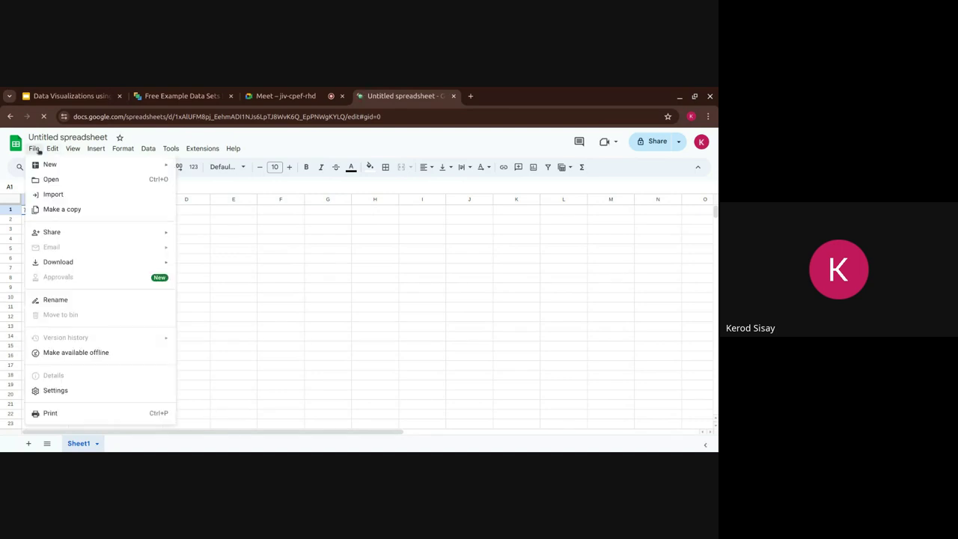
pyautogui.click(62, 198)
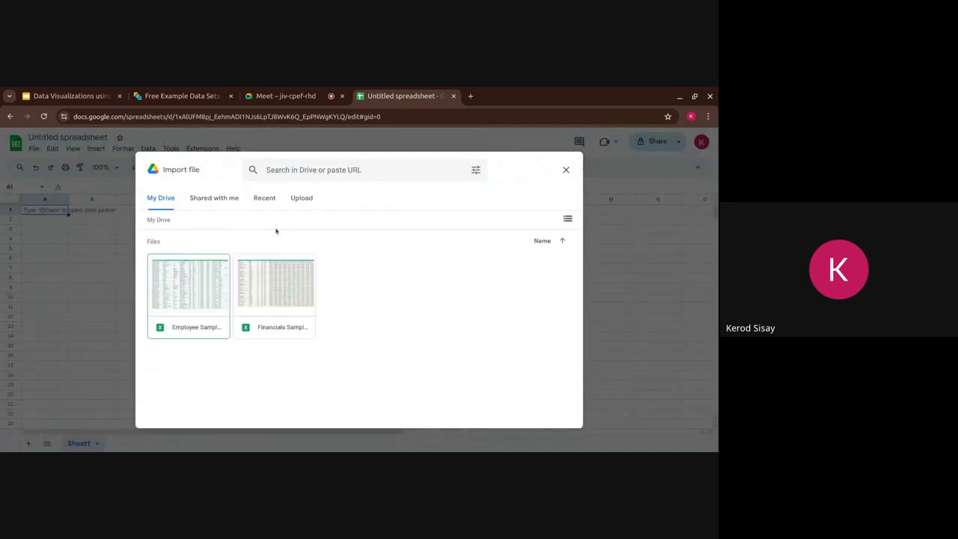
pyautogui.click(302, 198)
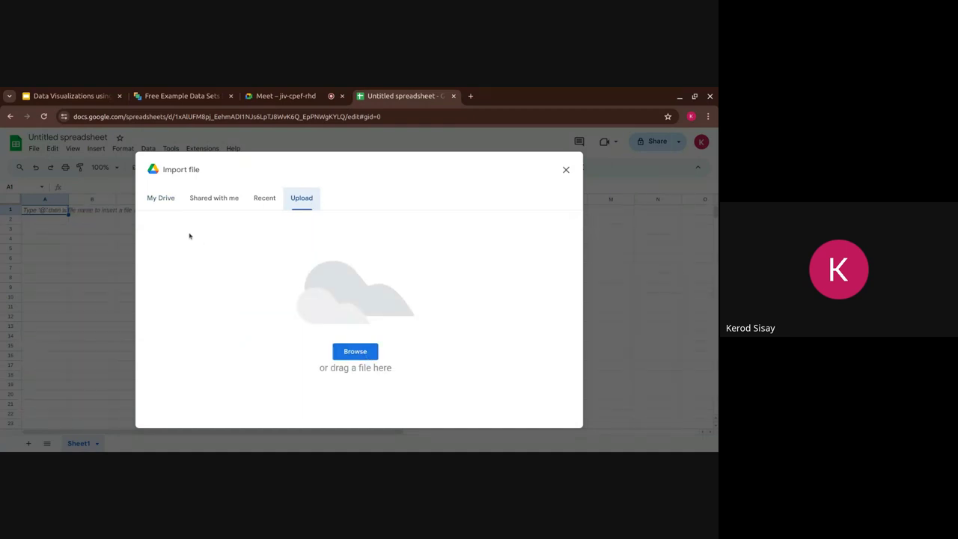
pyautogui.click(162, 200)
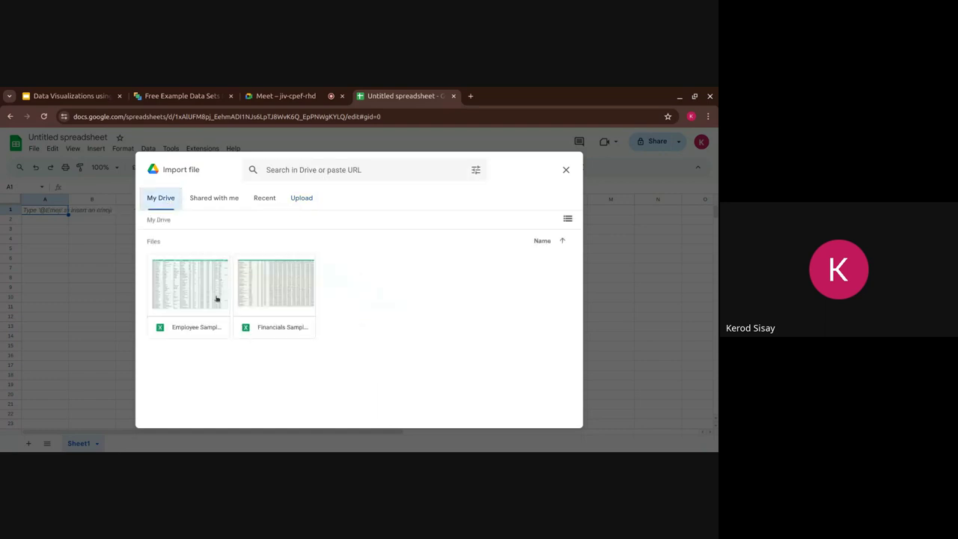
pyautogui.doubleClick(217, 298)
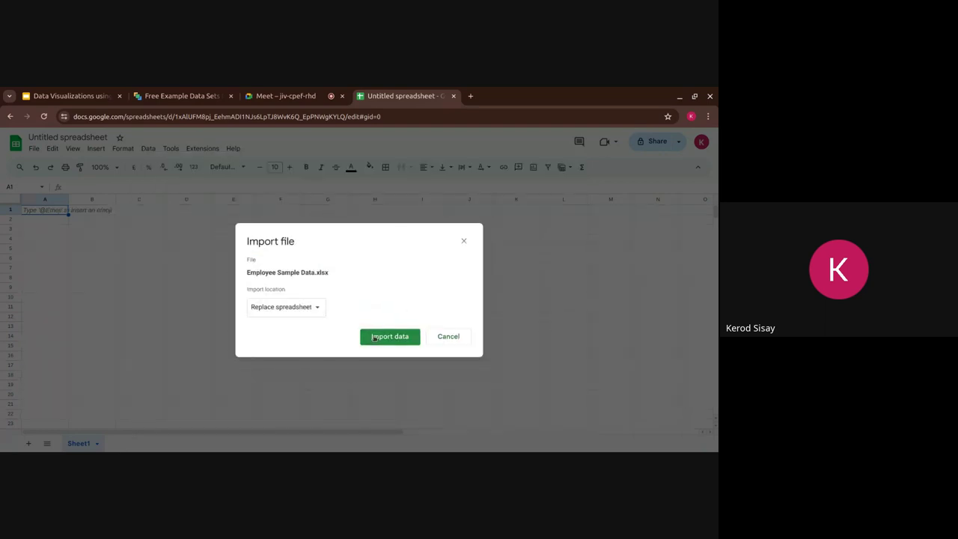
pyautogui.click(374, 337)
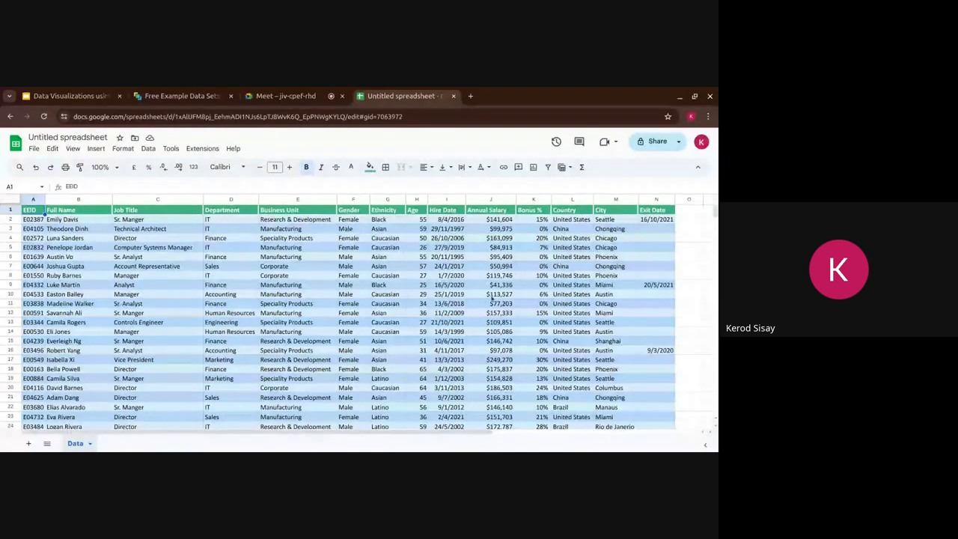
# Look through the imported employee records and create a pivot table from Data!A1:N1001 on a new sheet
pyautogui.scroll(-20, 491, 298)
pyautogui.scroll(-20, 492, 298)
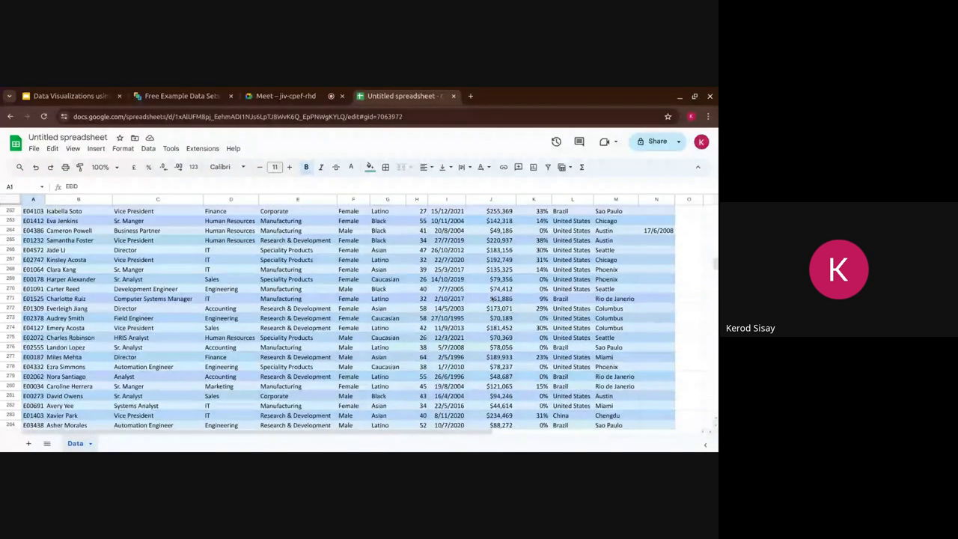
pyautogui.scroll(-20, 492, 298)
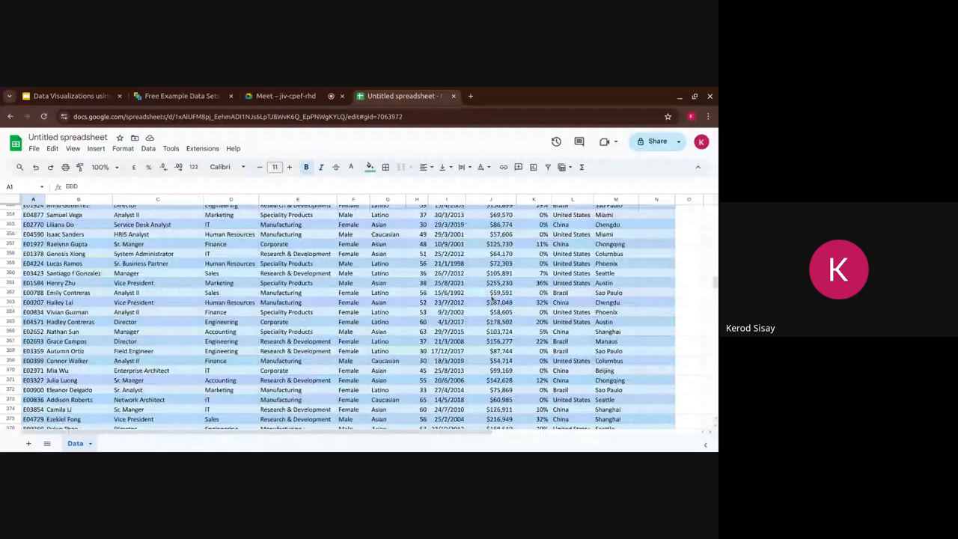
pyautogui.scroll(-20, 492, 298)
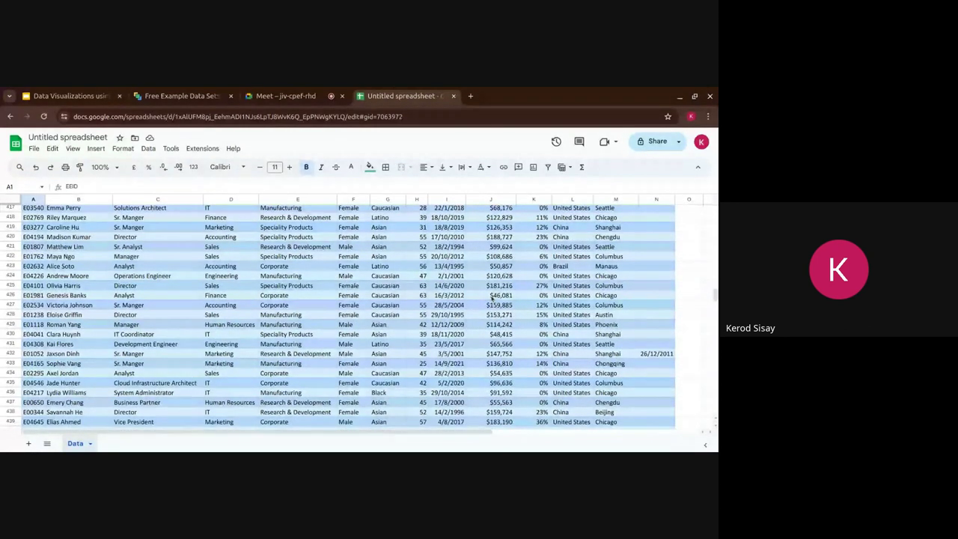
pyautogui.scroll(20, 374, 300)
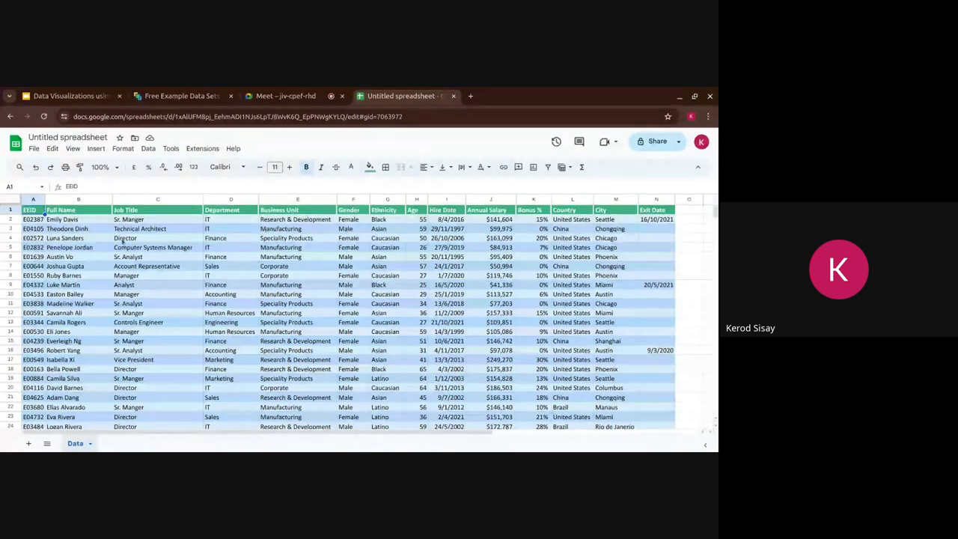
pyautogui.click(96, 148)
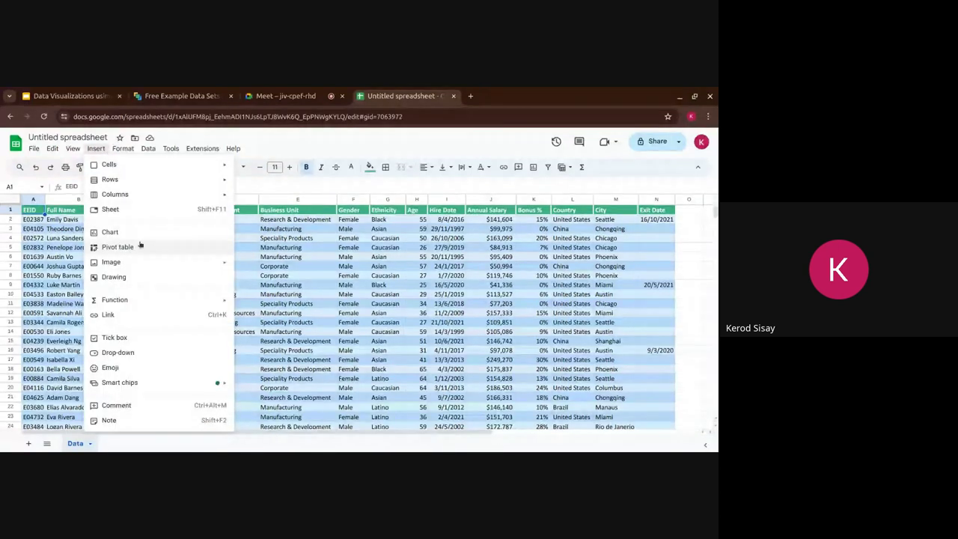
pyautogui.click(353, 219)
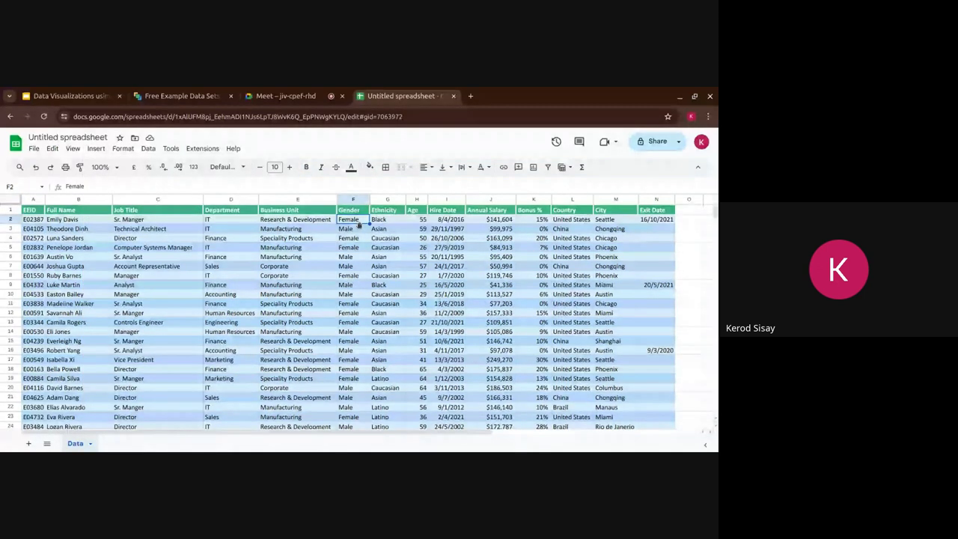
pyautogui.click(103, 149)
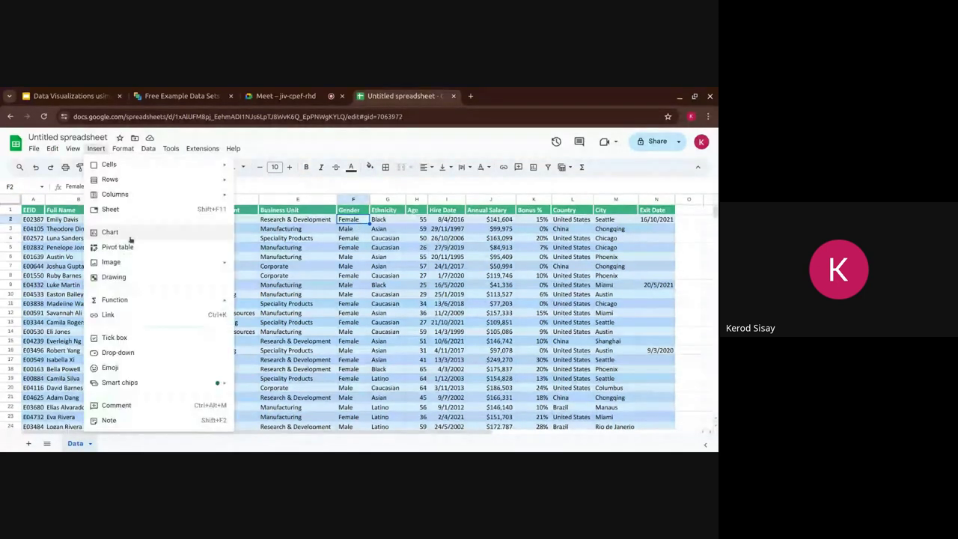
pyautogui.click(129, 247)
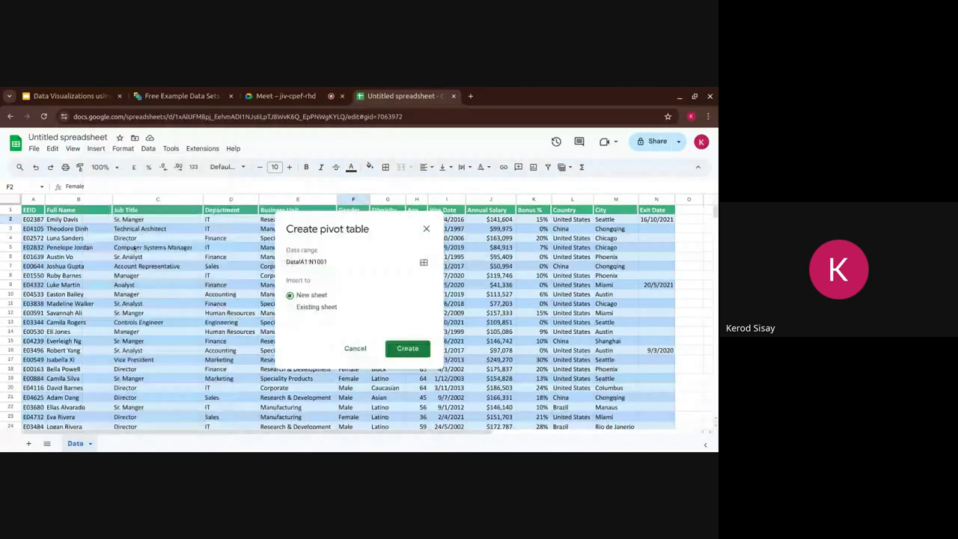
pyautogui.click(413, 354)
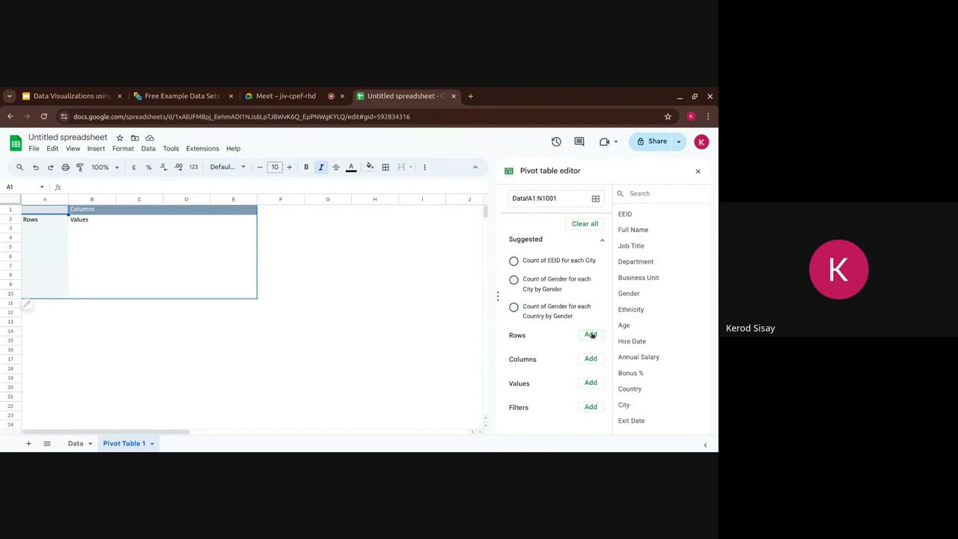
# Add Department as the pivot table's row field and turn off its totals
pyautogui.click(591, 334)
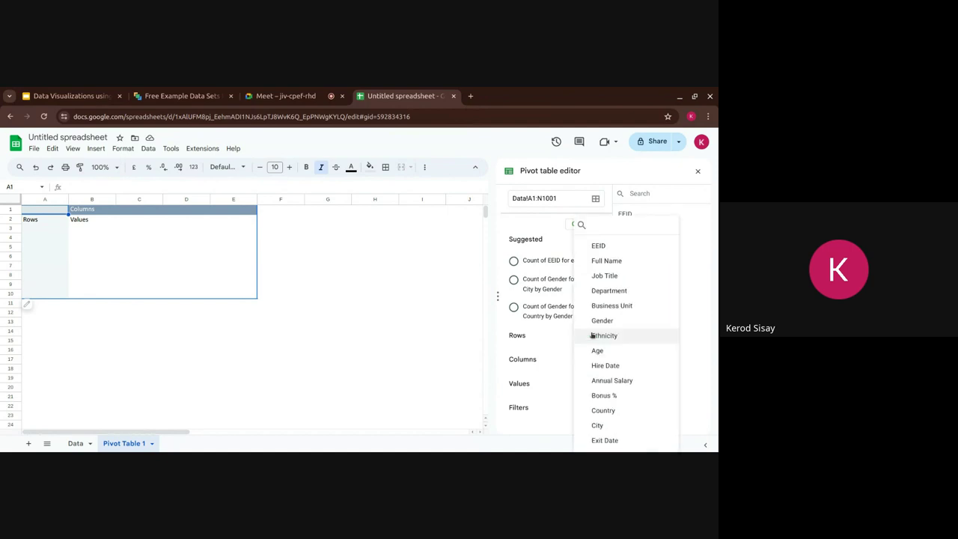
pyautogui.click(625, 292)
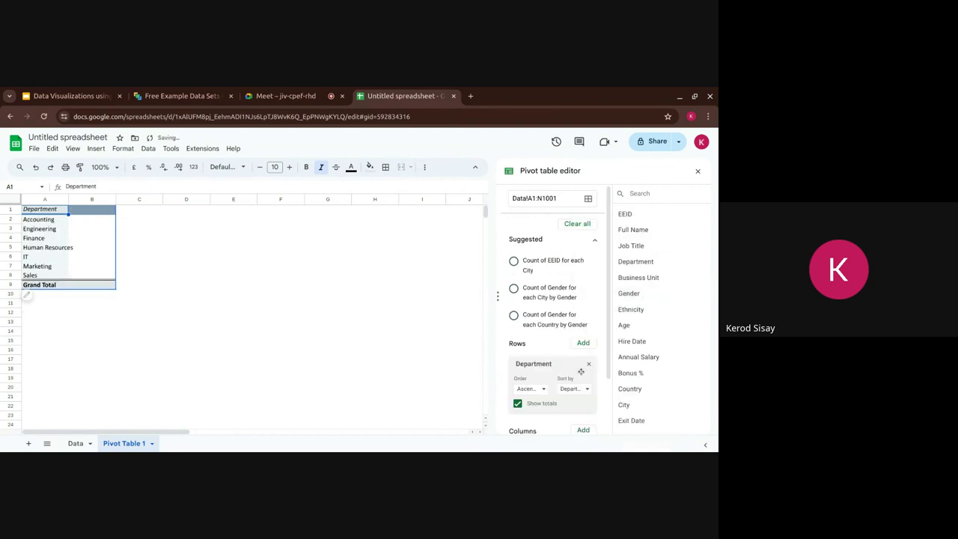
pyautogui.scroll(-1, 581, 371)
pyautogui.click(533, 336)
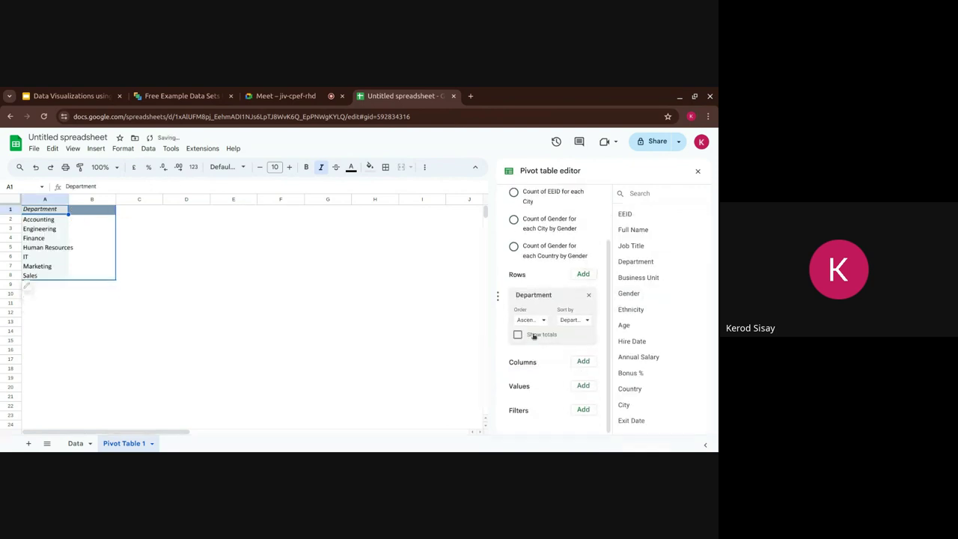
# Add Gender to the pivot table as a column field without totals and as a value field summarised by COUNTA
pyautogui.click(581, 362)
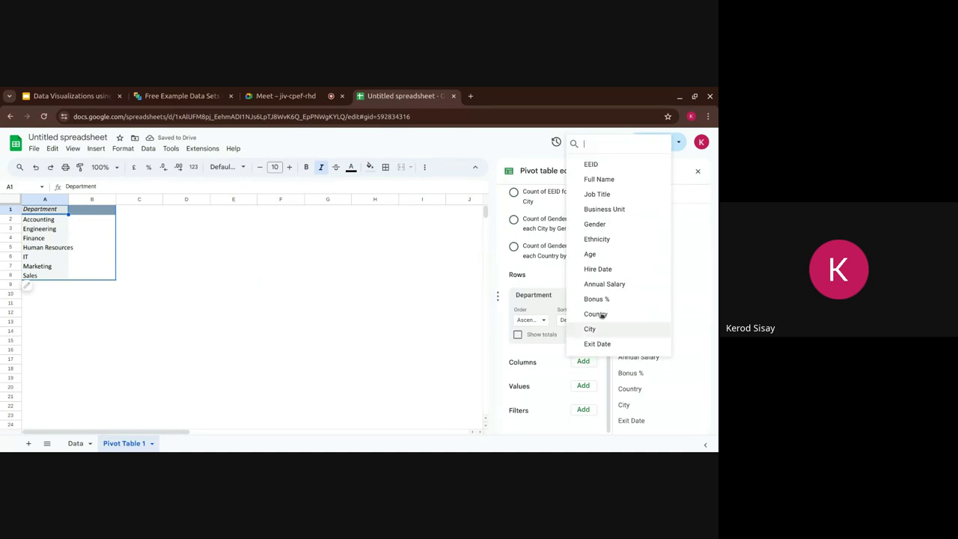
pyautogui.click(621, 223)
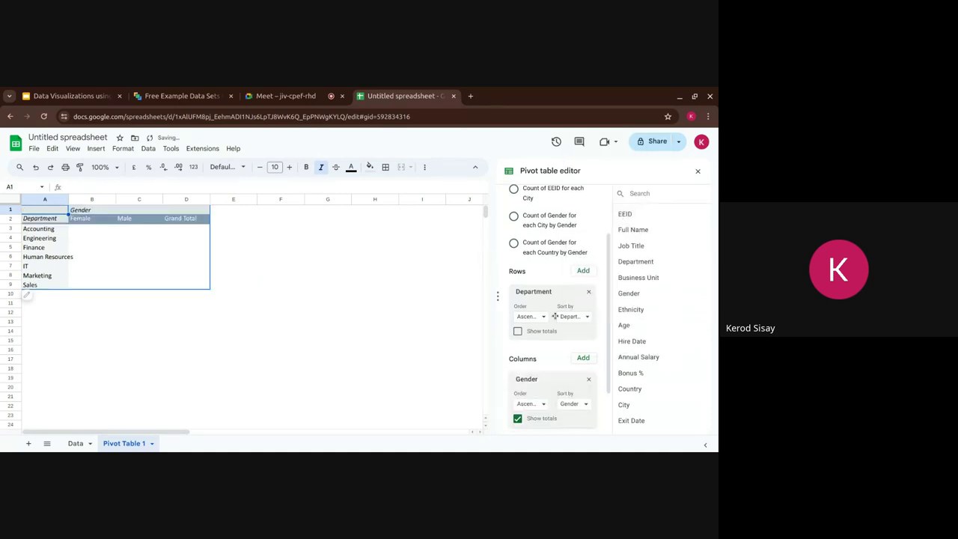
pyautogui.scroll(-2, 555, 316)
pyautogui.click(579, 386)
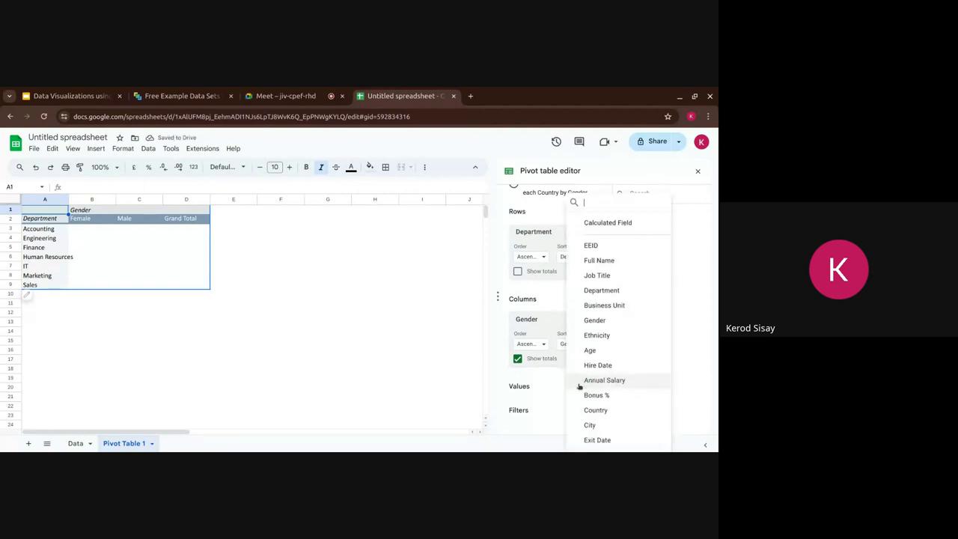
pyautogui.click(618, 322)
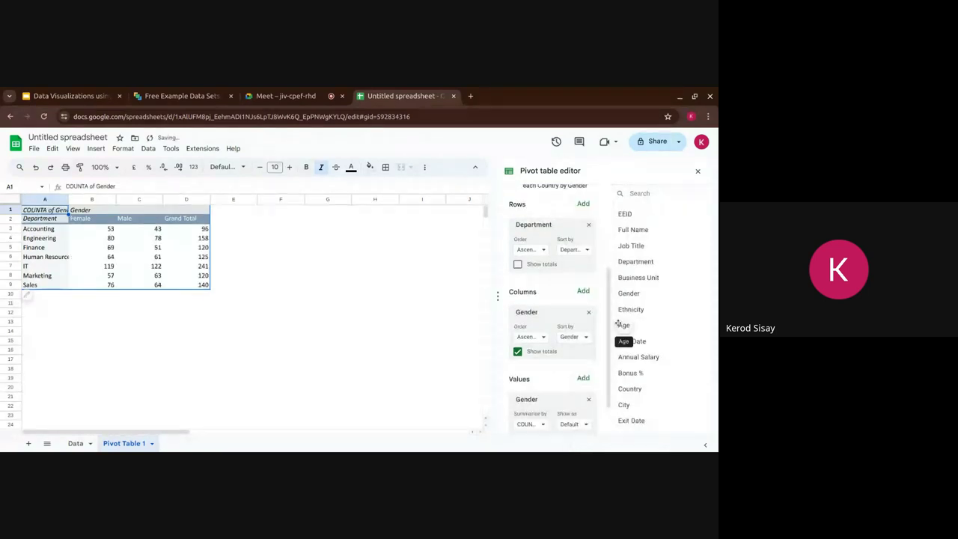
pyautogui.click(539, 353)
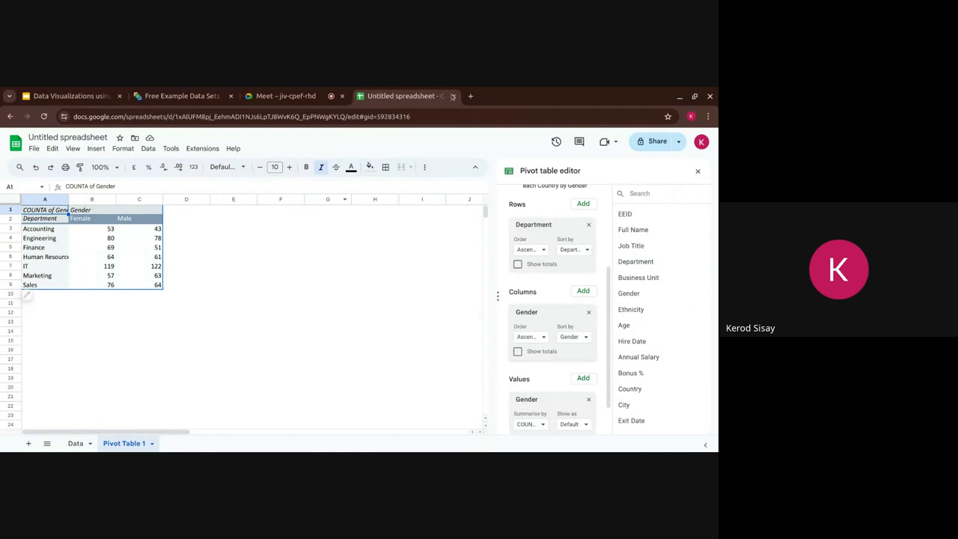
# Insert a column chart from the Department-by-Gender pivot table and move it beside the table, starting in column E
pyautogui.click(424, 167)
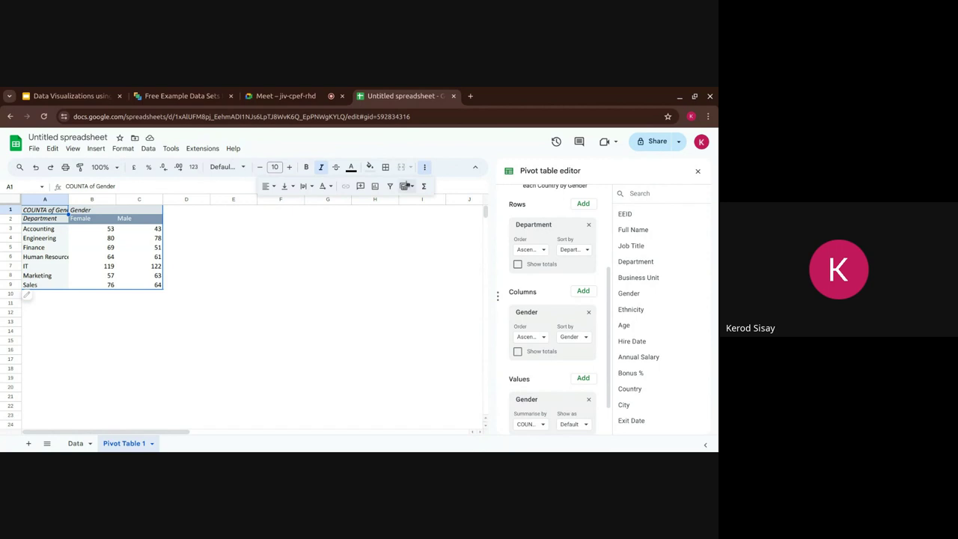
pyautogui.click(375, 186)
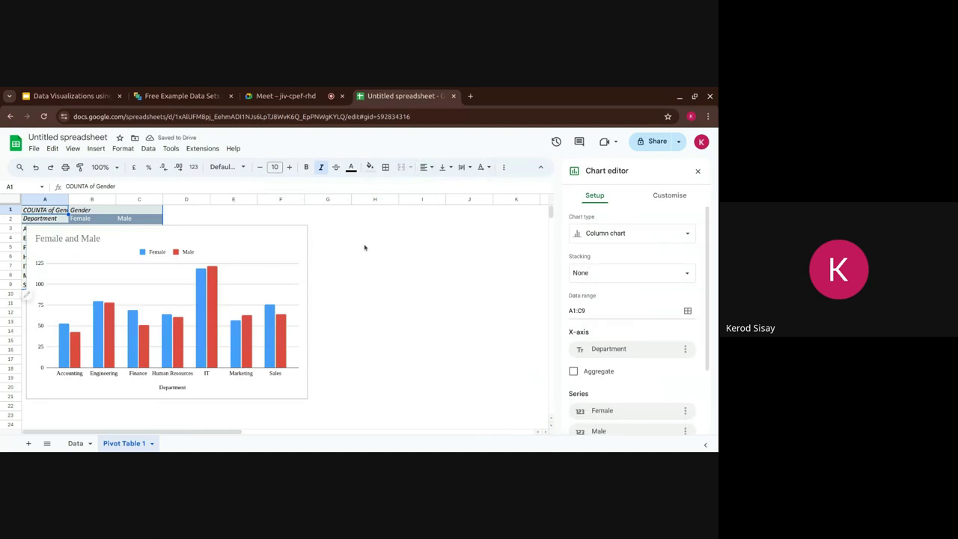
pyautogui.moveTo(470, 213); pyautogui.dragTo(472, 215)
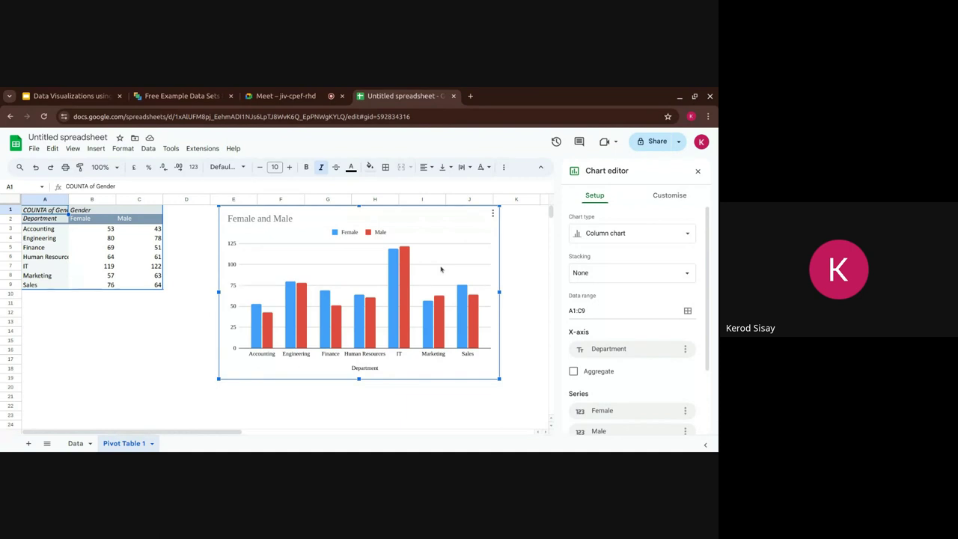
# Try the pie chart type on the gender chart and switch it back to a column chart
pyautogui.click(649, 238)
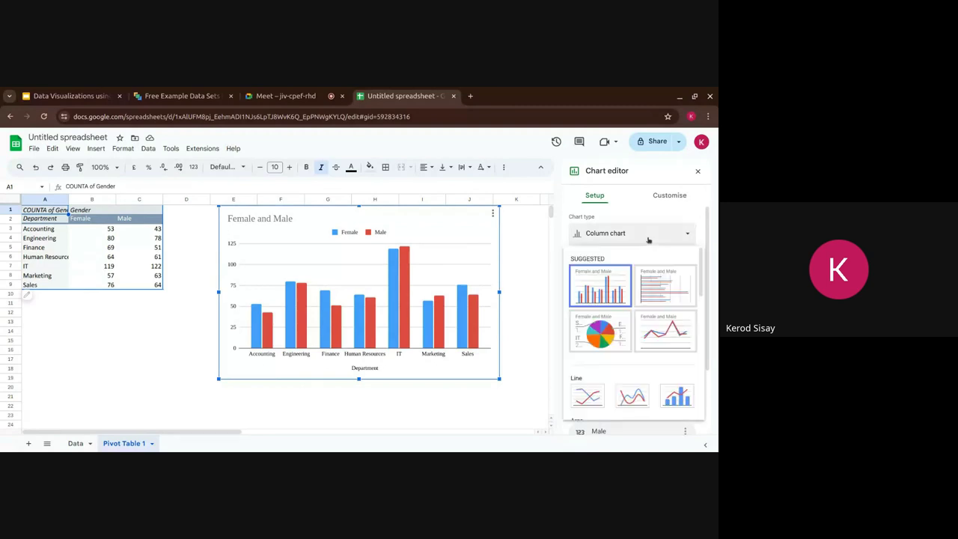
pyautogui.click(614, 322)
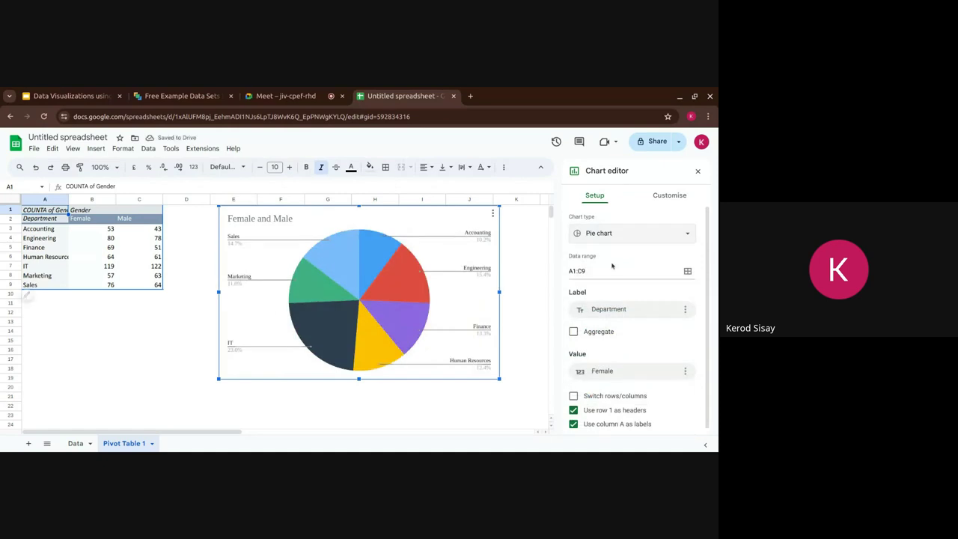
pyautogui.click(625, 237)
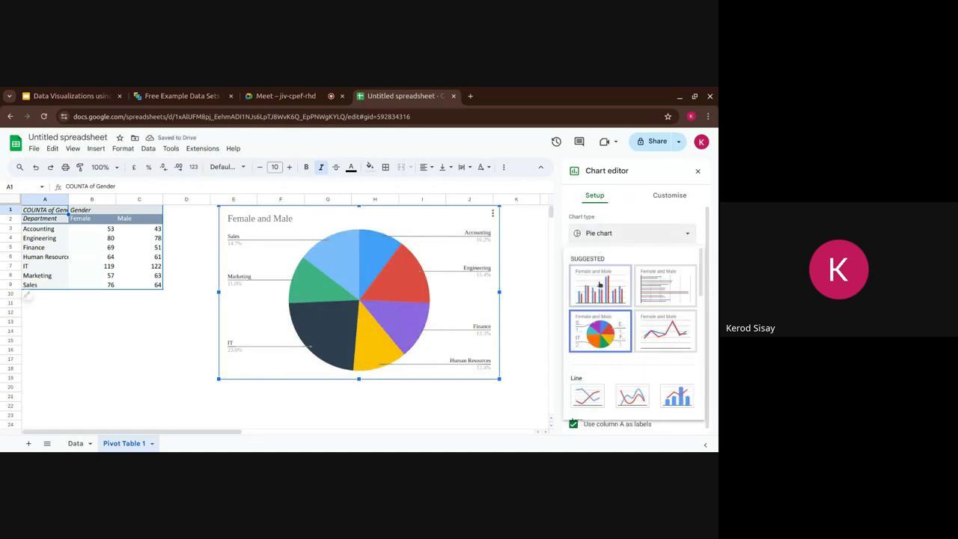
pyautogui.click(600, 284)
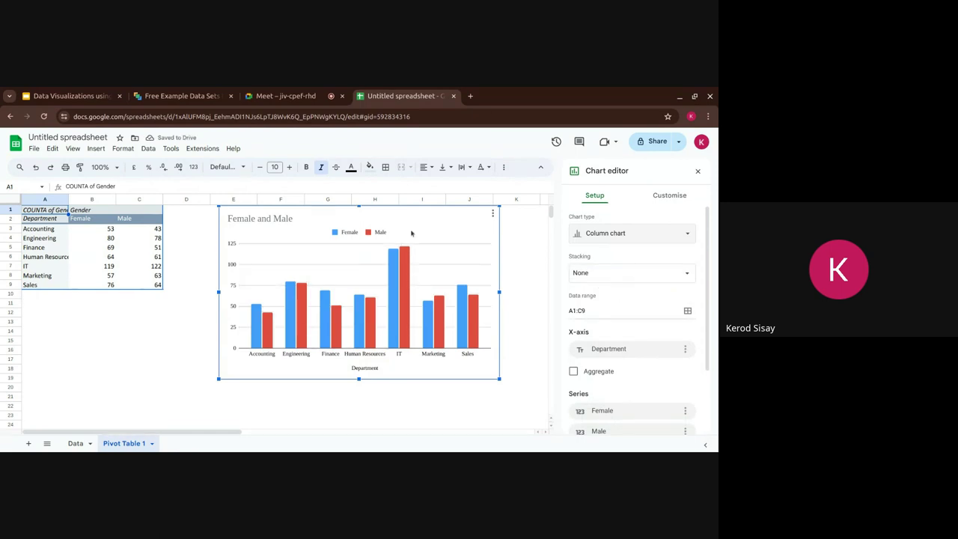
# Check the Google Meet call, return to the spreadsheet and shift the gender chart slightly down and closer to the pivot table
pyautogui.click(305, 101)
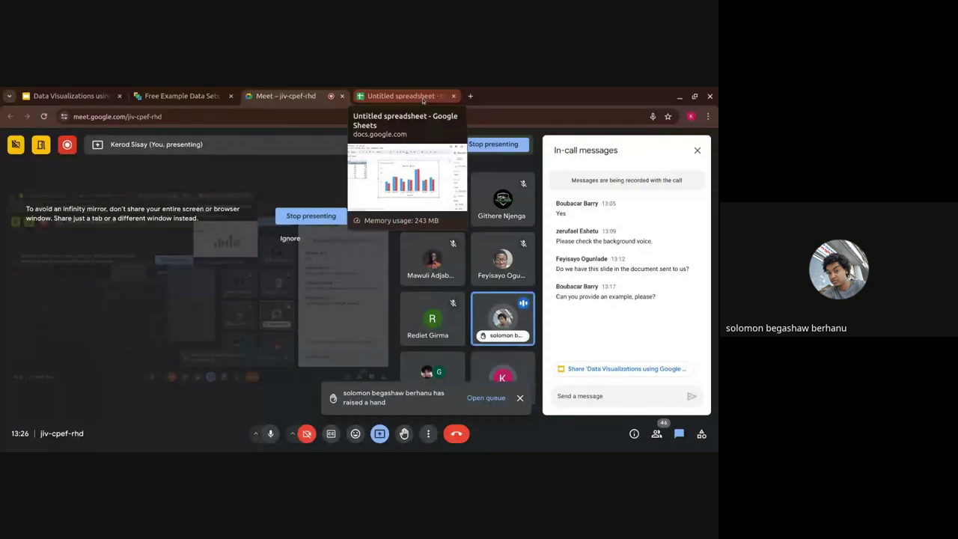
pyautogui.click(422, 101)
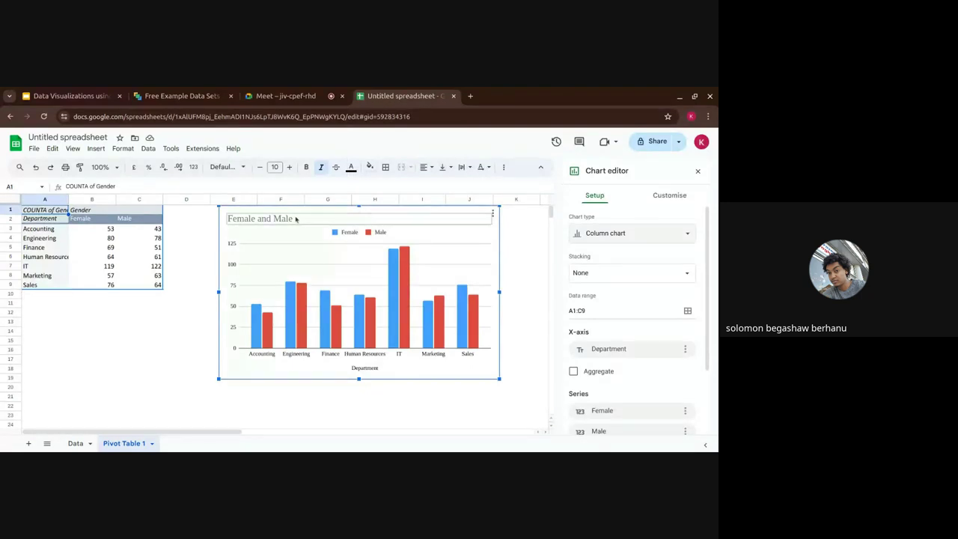
pyautogui.moveTo(295, 219); pyautogui.dragTo(280, 226)
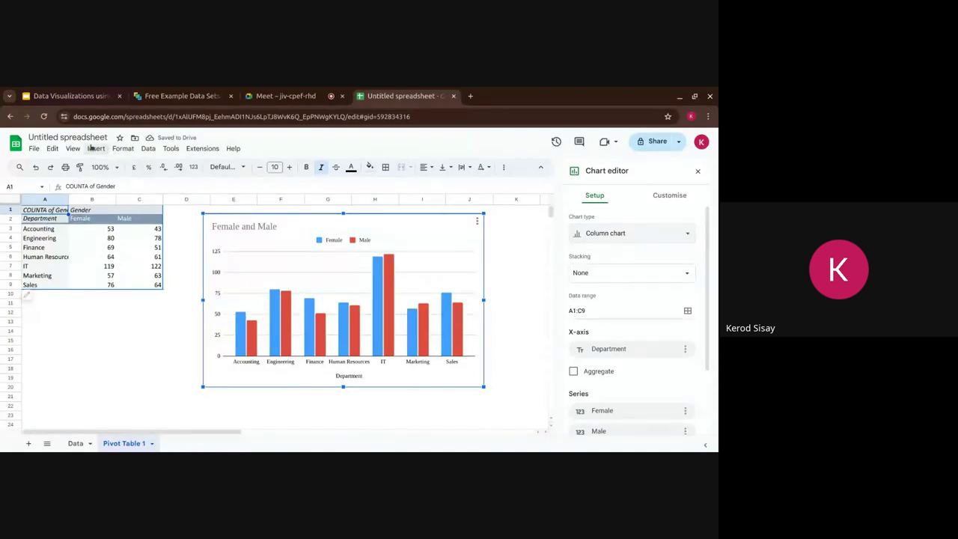
# Create a second pivot table from Data!A1:N1001 on a new sheet, checking the range against the last data row
pyautogui.click(75, 444)
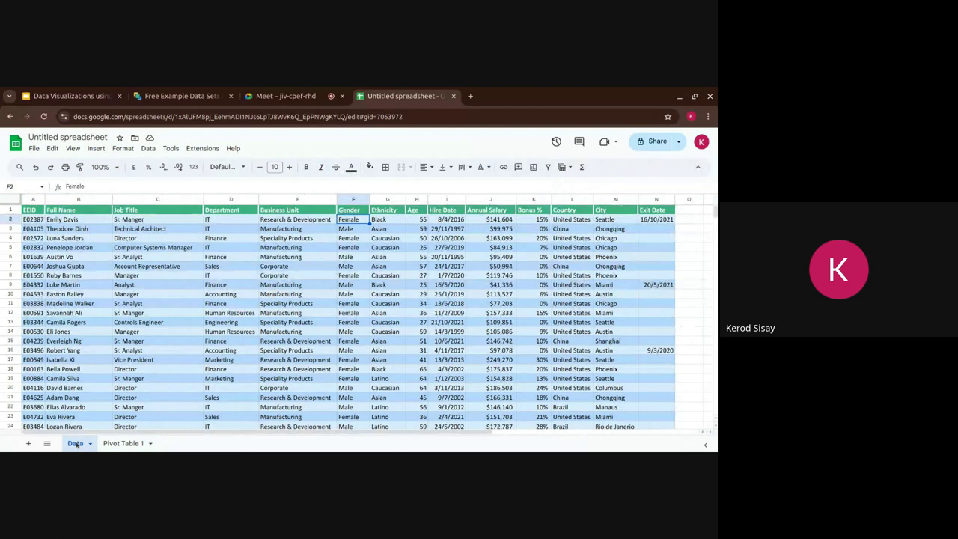
pyautogui.click(97, 149)
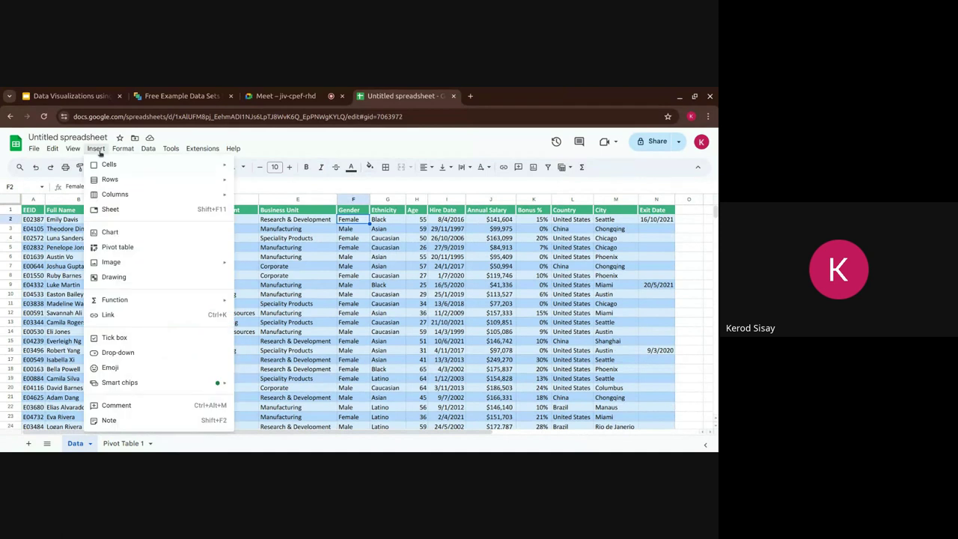
pyautogui.click(120, 248)
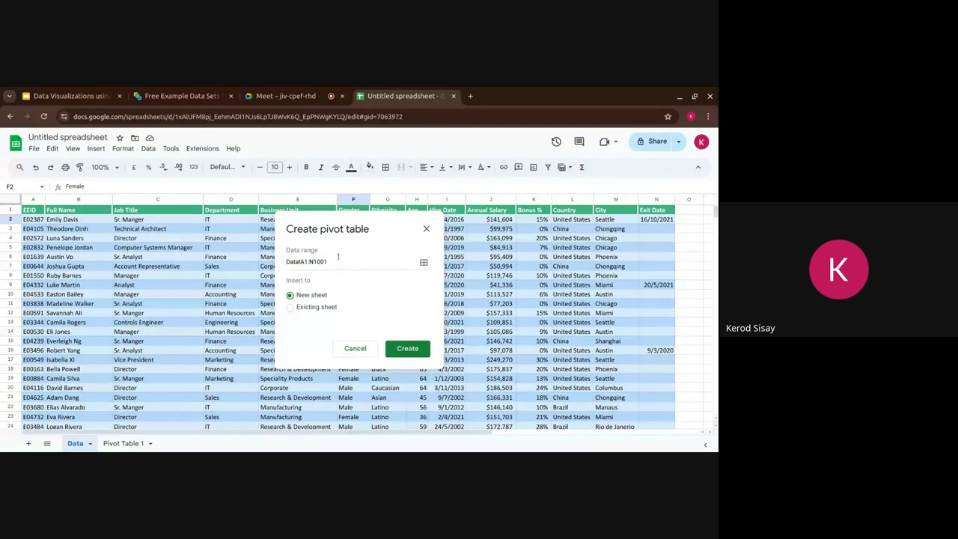
pyautogui.click(303, 265)
pyautogui.scroll(-20, 590, 397)
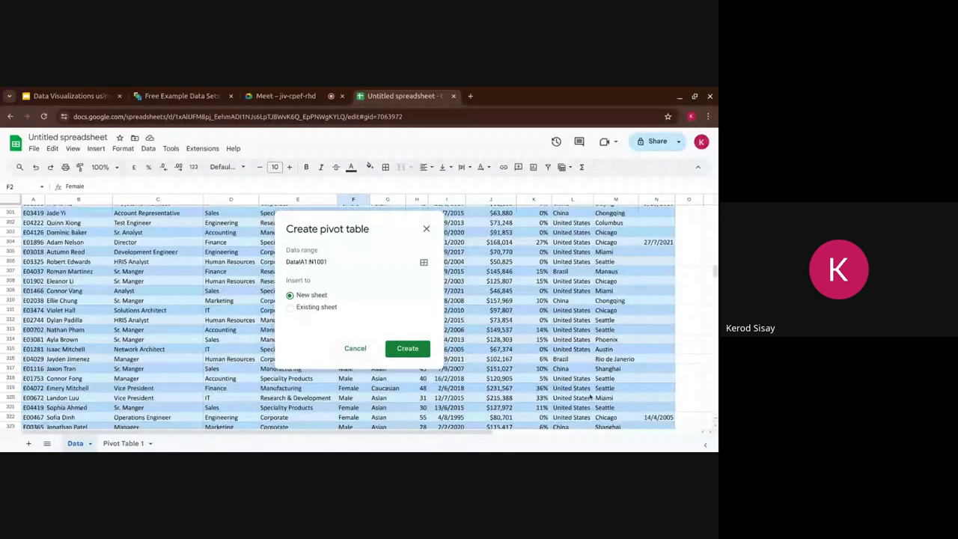
pyautogui.scroll(-20, 590, 398)
pyautogui.scroll(-20, 589, 397)
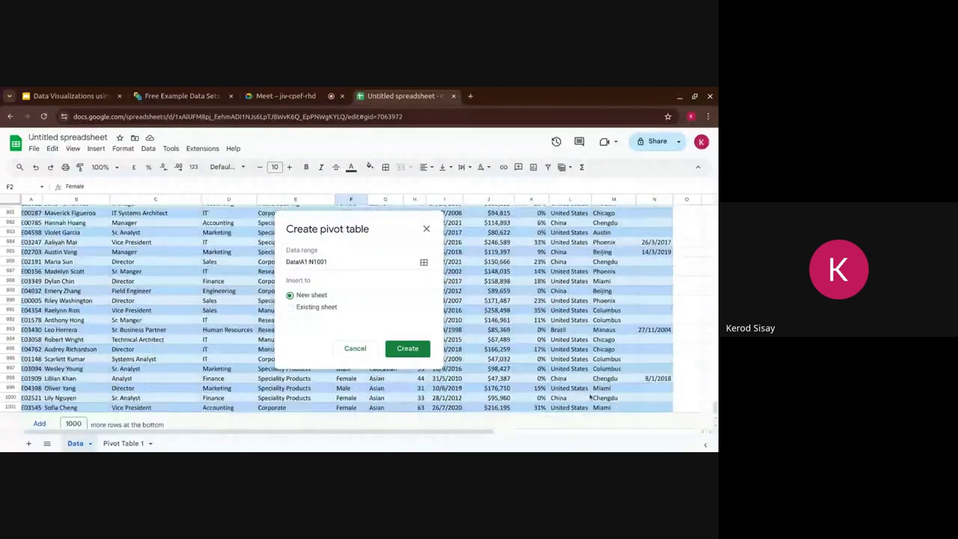
pyautogui.click(410, 357)
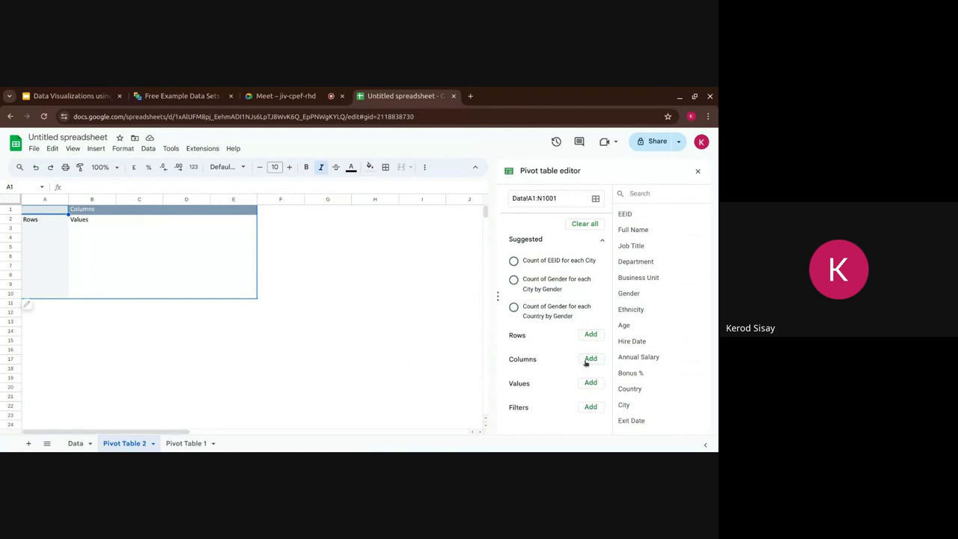
# Add Country as the new pivot table's row field and turn off its totals
pyautogui.click(590, 336)
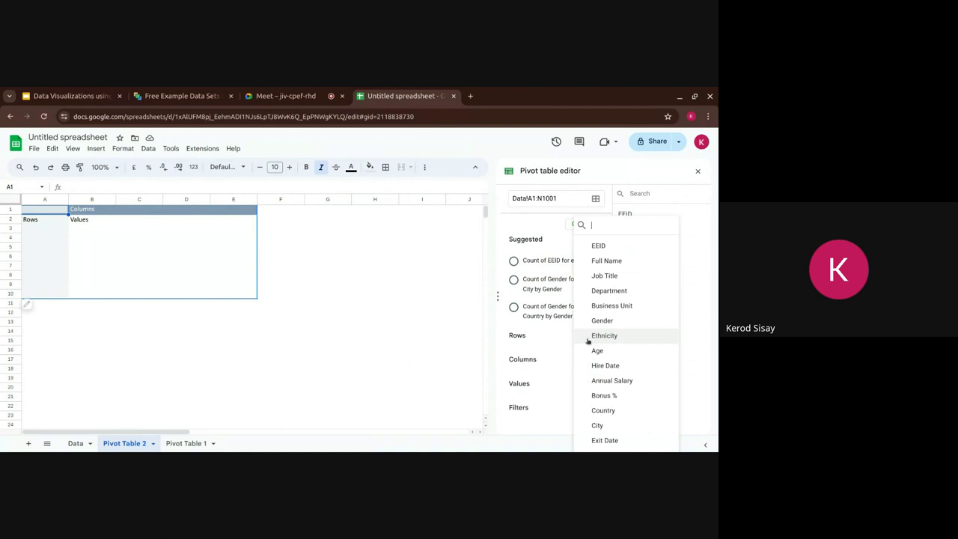
pyautogui.click(602, 410)
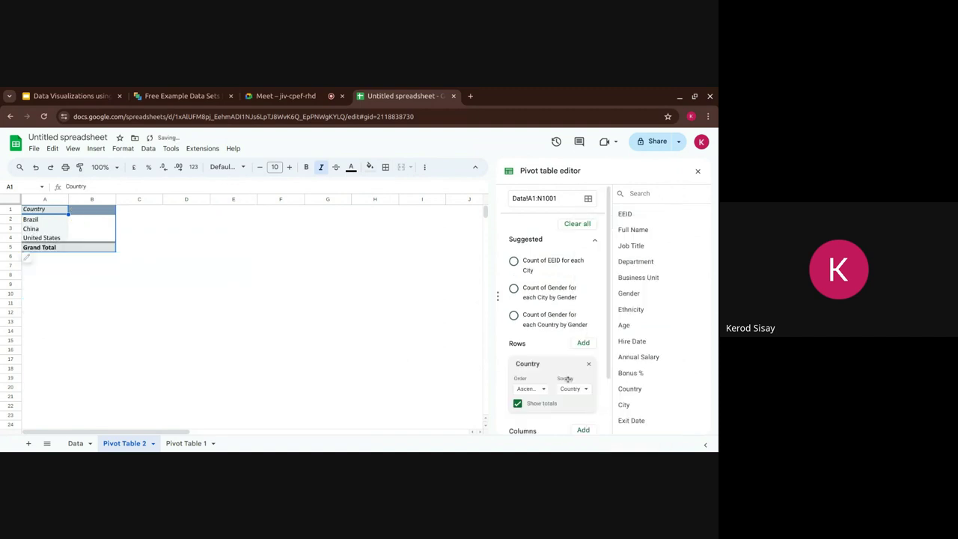
pyautogui.scroll(-2, 536, 404)
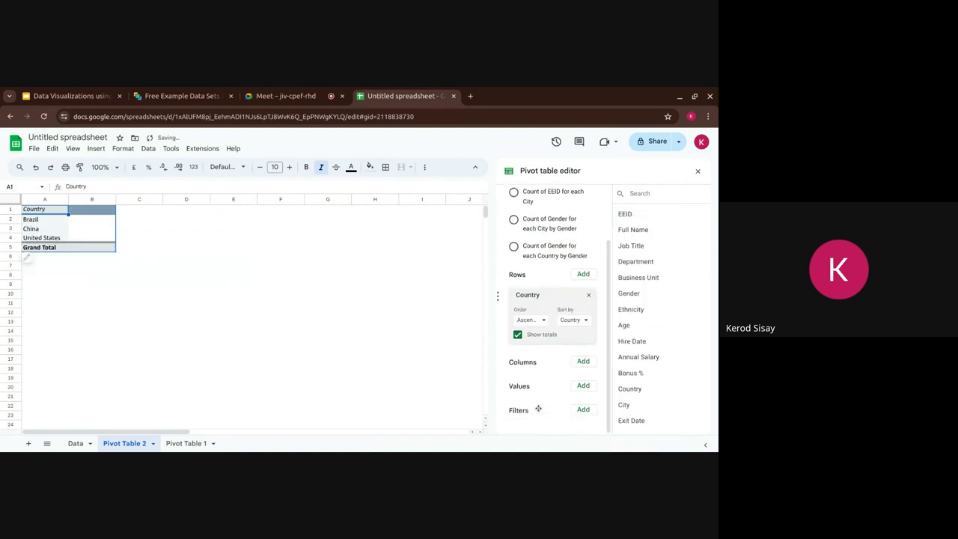
pyautogui.click(538, 336)
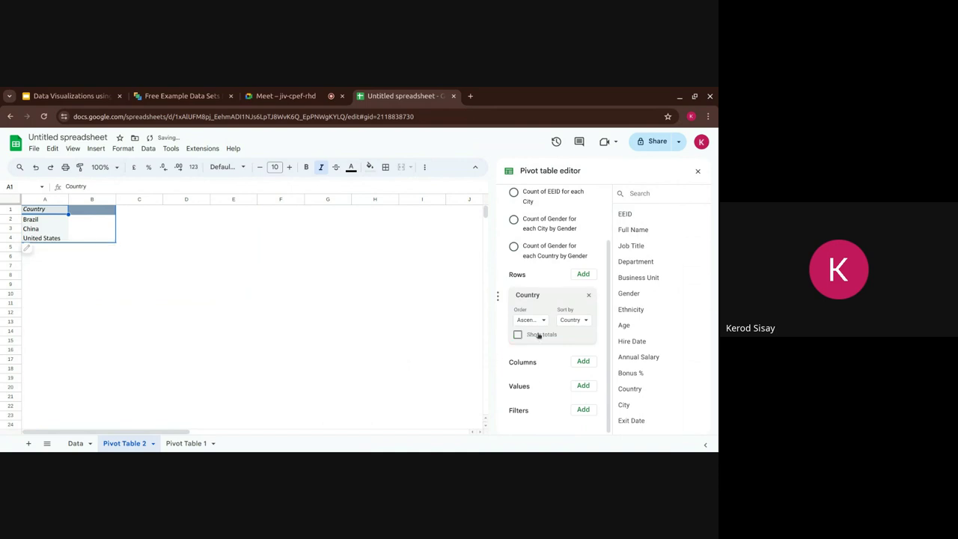
# Add Ethnicity as the pivot table's column field and turn off its totals
pyautogui.click(581, 362)
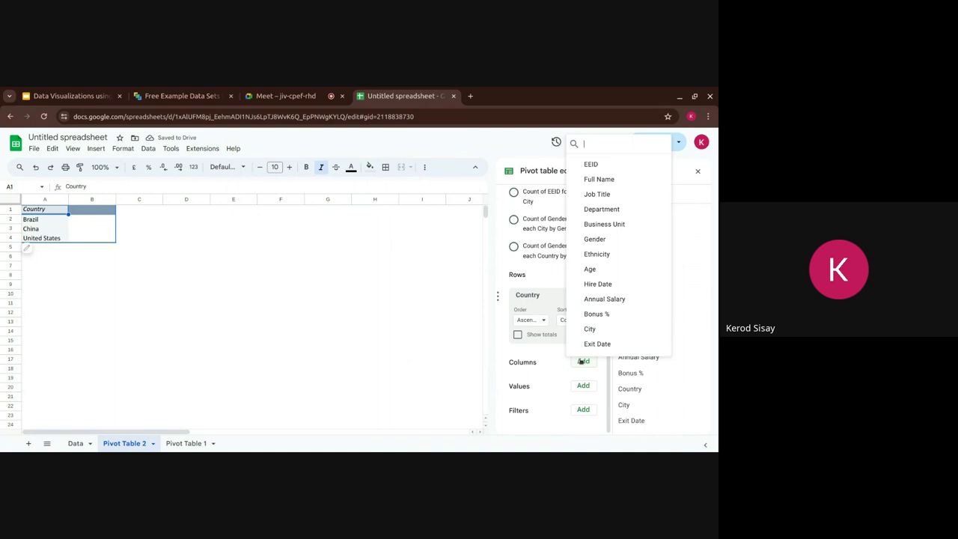
pyautogui.click(624, 256)
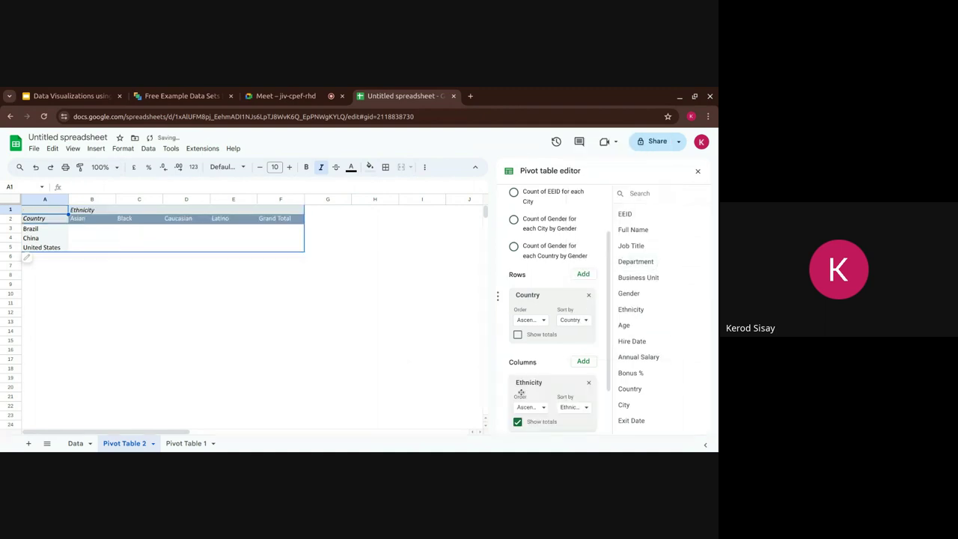
pyautogui.scroll(-1, 561, 394)
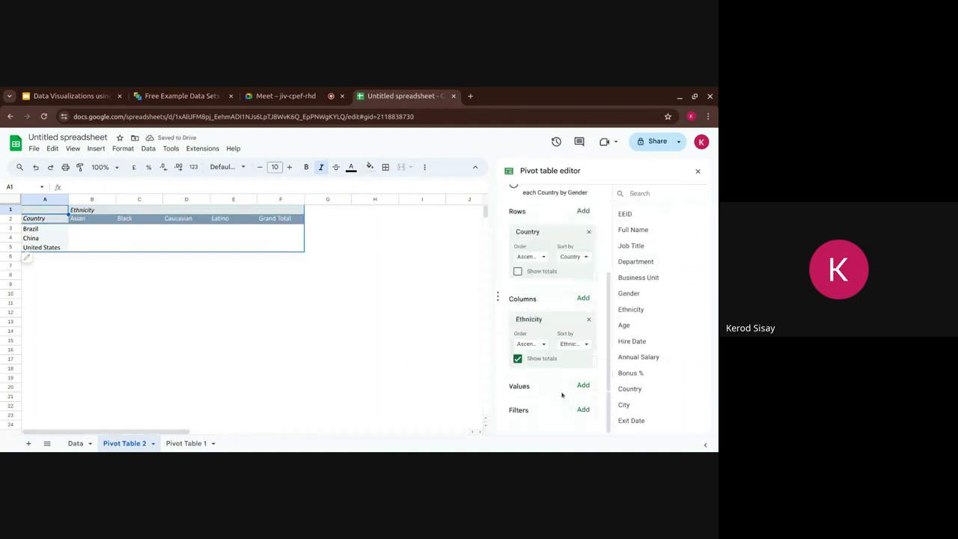
pyautogui.click(546, 360)
pyautogui.click(583, 387)
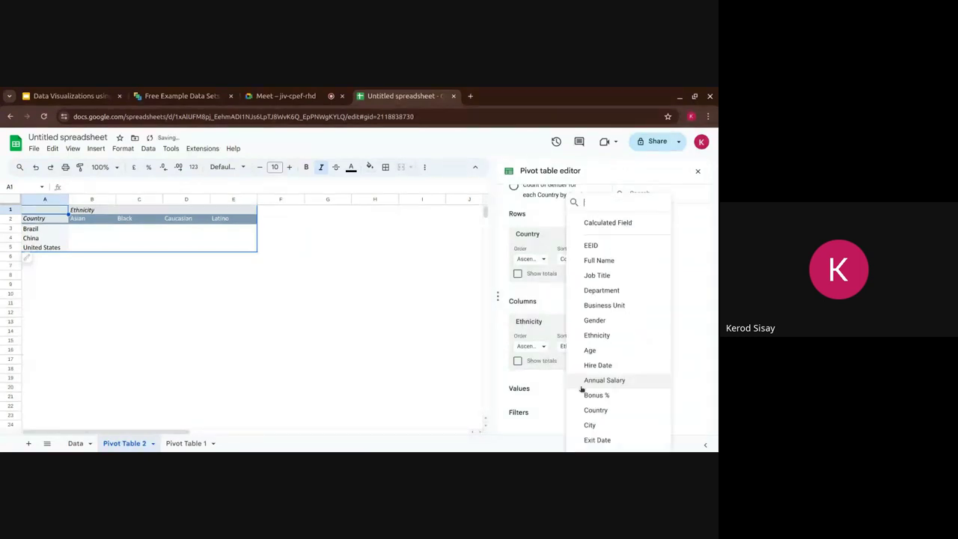
pyautogui.click(615, 341)
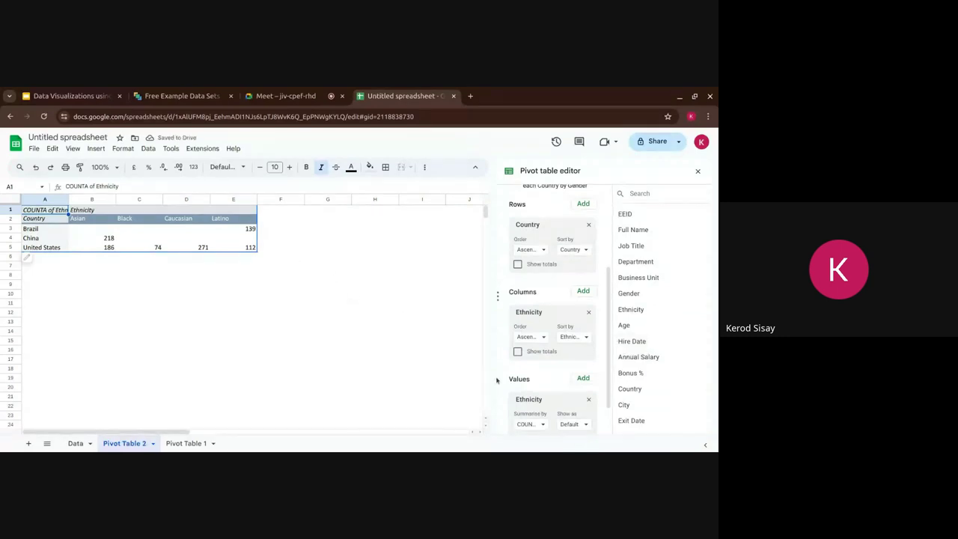
pyautogui.scroll(-1, 533, 380)
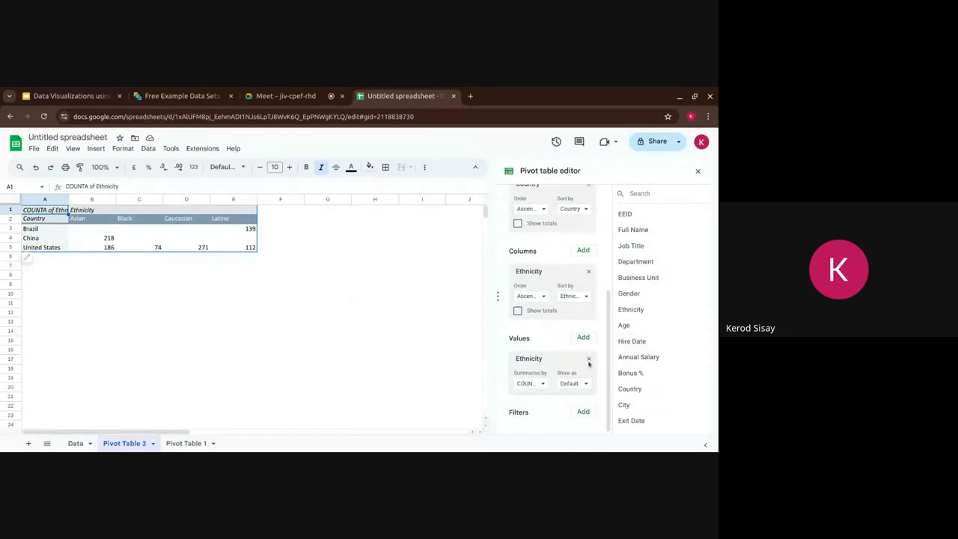
pyautogui.click(589, 360)
# Add Country as the pivot table's value field, summarised by COUNTA
pyautogui.click(584, 384)
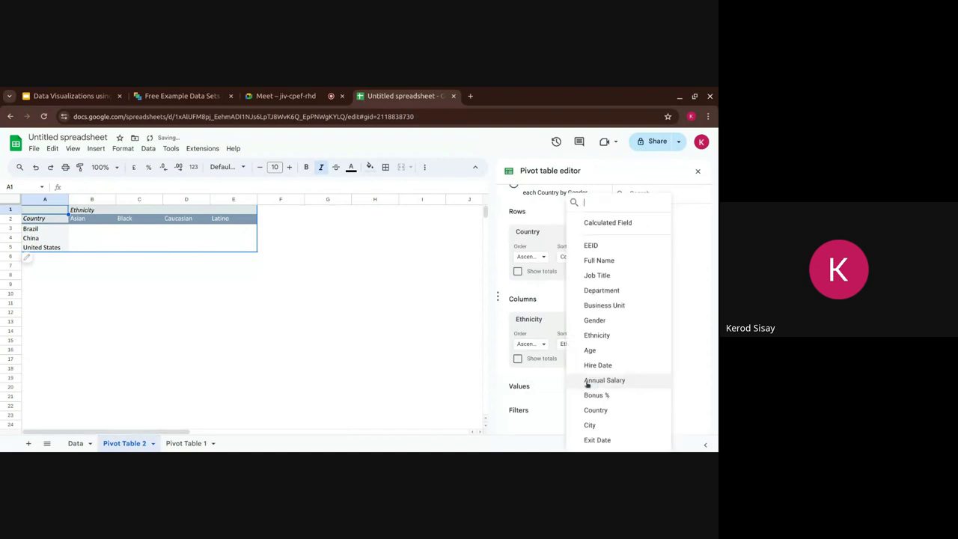
pyautogui.click(599, 410)
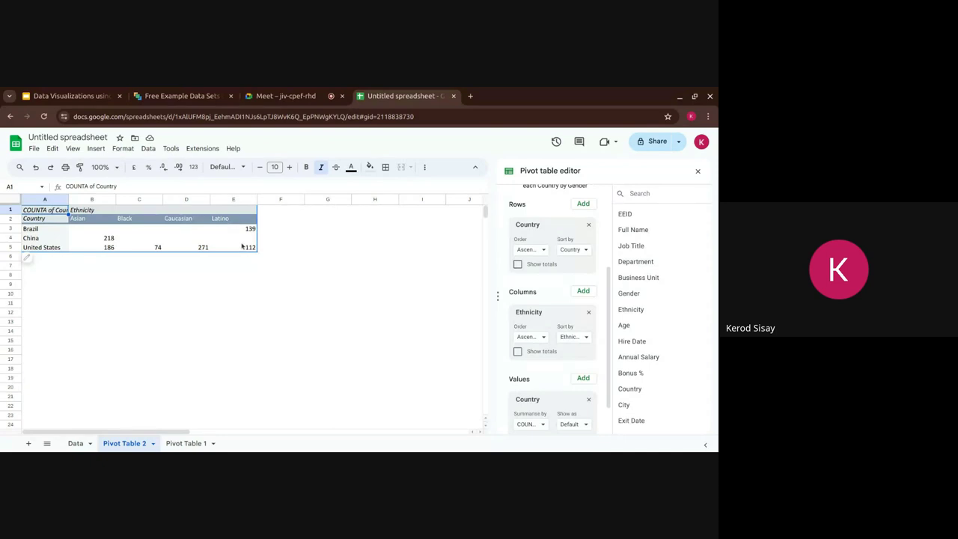
# Insert a column chart from the Country-by-Ethnicity pivot table and position it over columns D to J
pyautogui.click(425, 167)
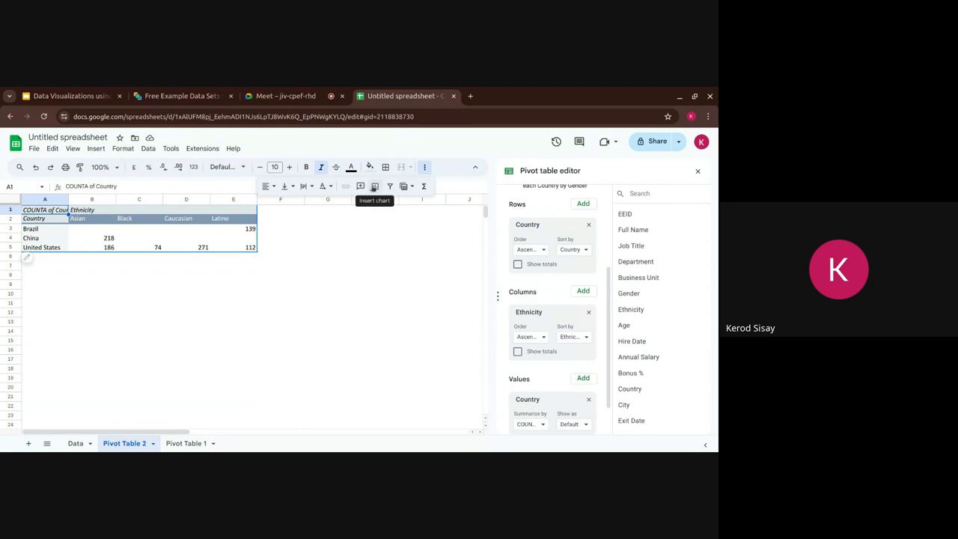
pyautogui.click(374, 187)
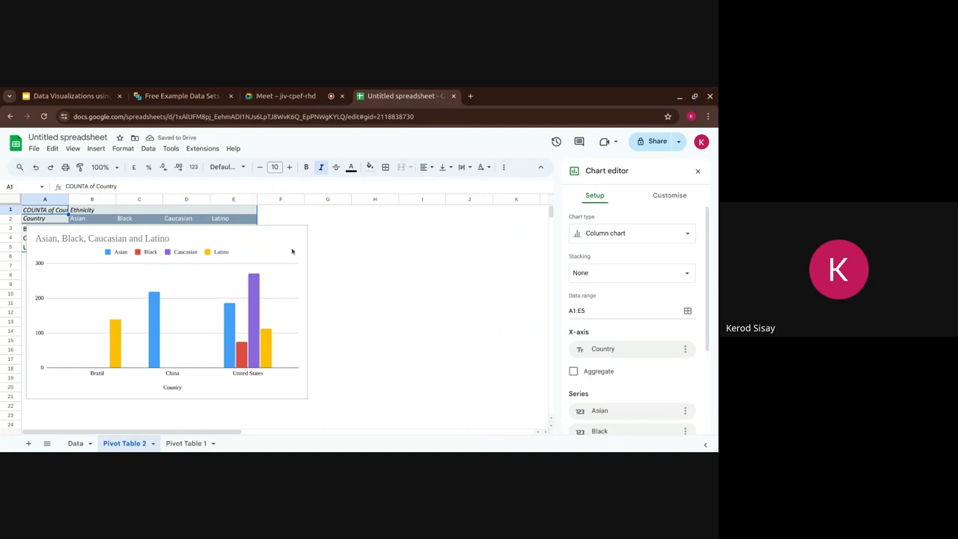
pyautogui.click(259, 252)
pyautogui.moveTo(259, 252); pyautogui.dragTo(448, 205)
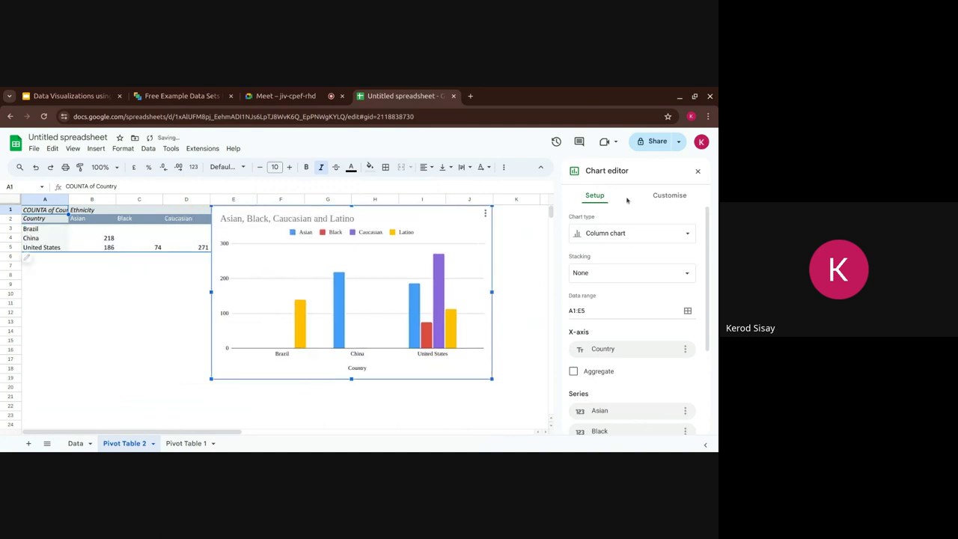
pyautogui.click(610, 234)
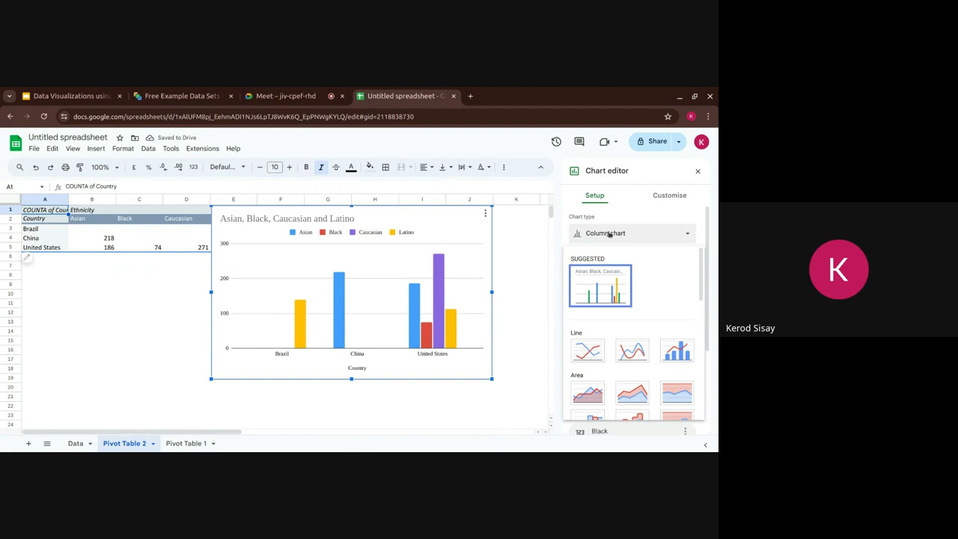
pyautogui.click(610, 233)
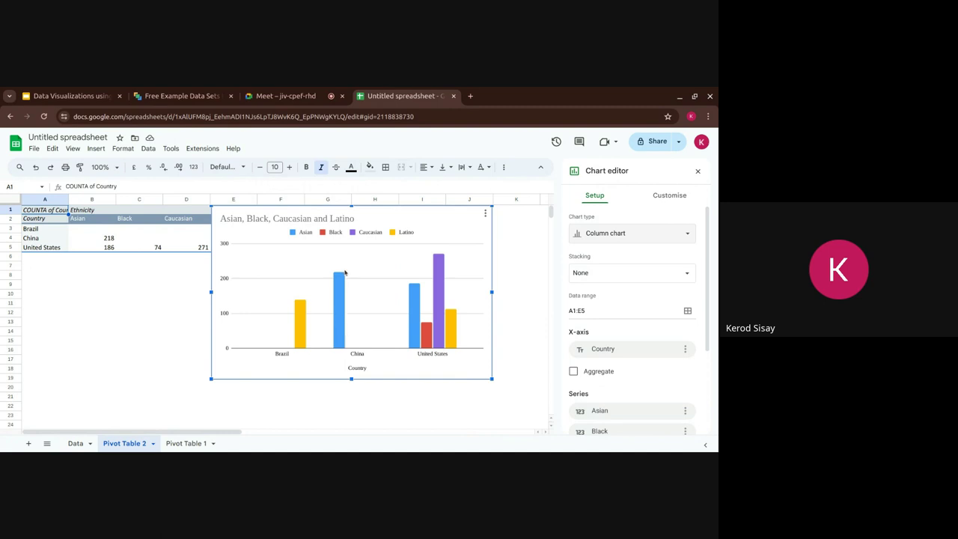
pyautogui.moveTo(423, 331); pyautogui.dragTo(398, 331)
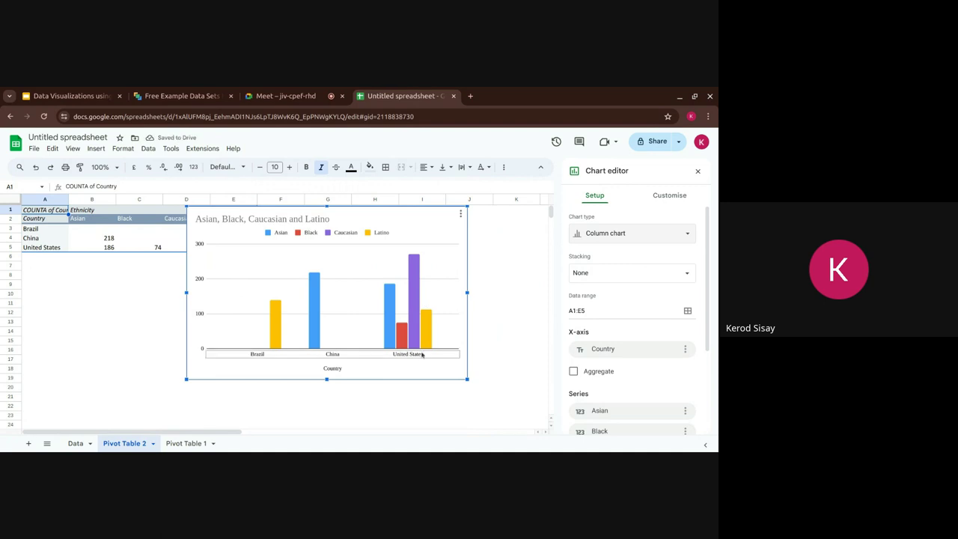
# Switch to the Google Meet call to check the participants' questions
pyautogui.click(302, 96)
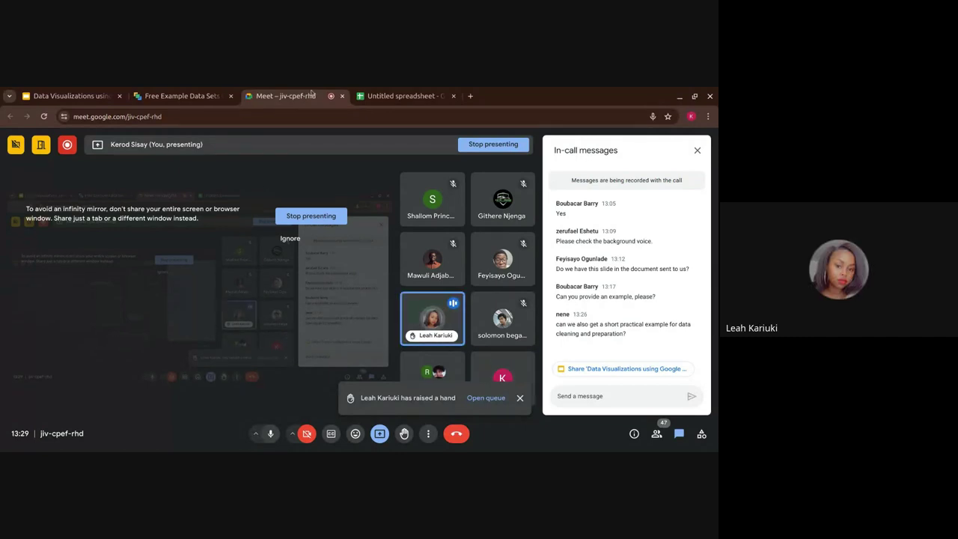
# Return to the Google Sheets spreadsheet and insert a scatter chart on the Data sheet
pyautogui.click(407, 99)
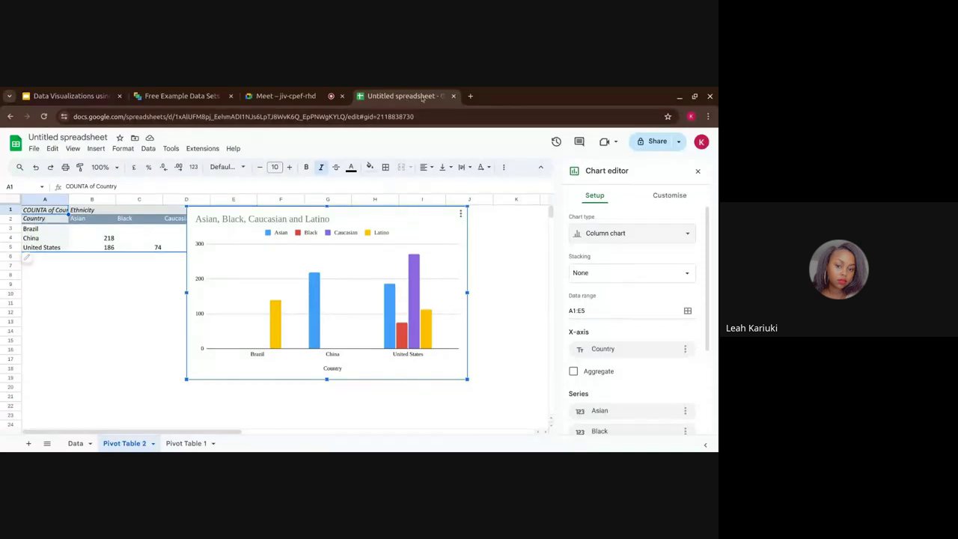
pyautogui.click(505, 168)
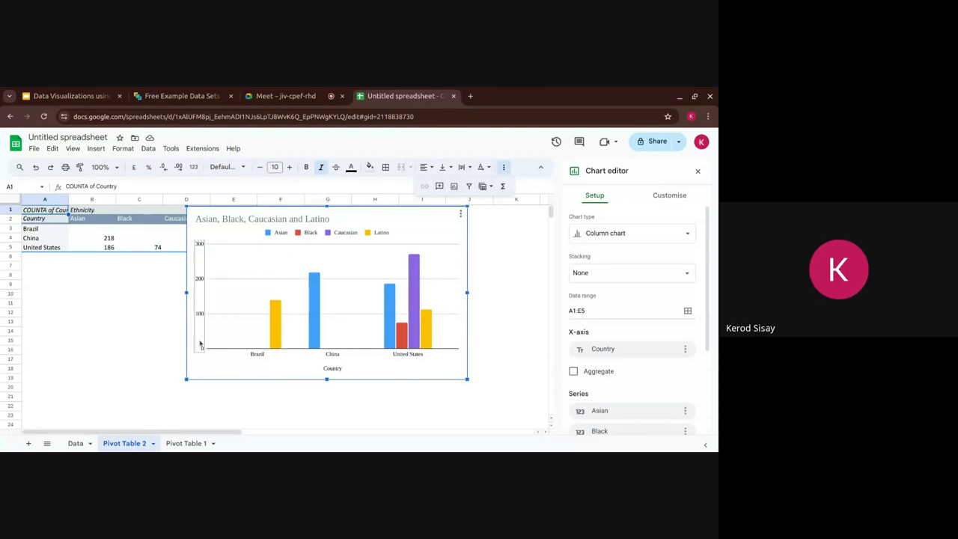
pyautogui.click(78, 443)
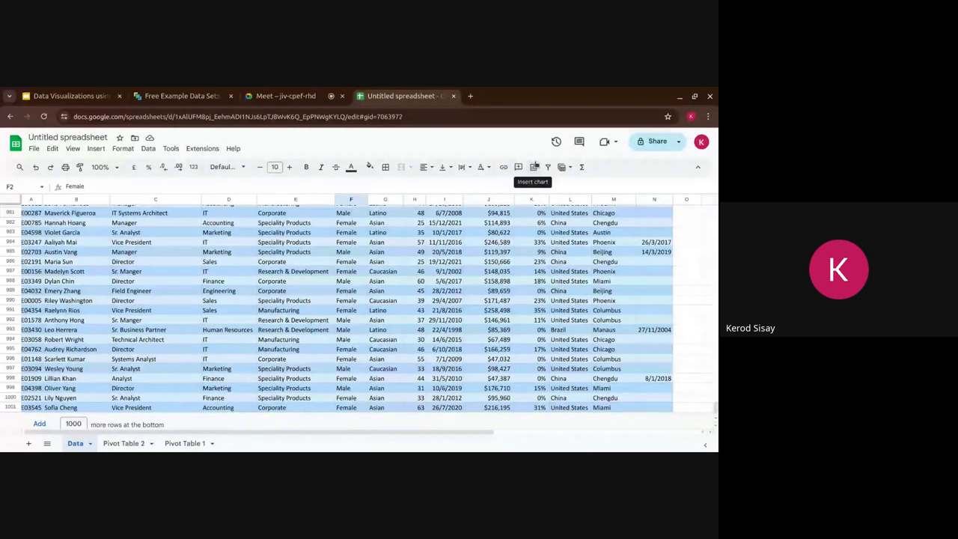
pyautogui.click(534, 166)
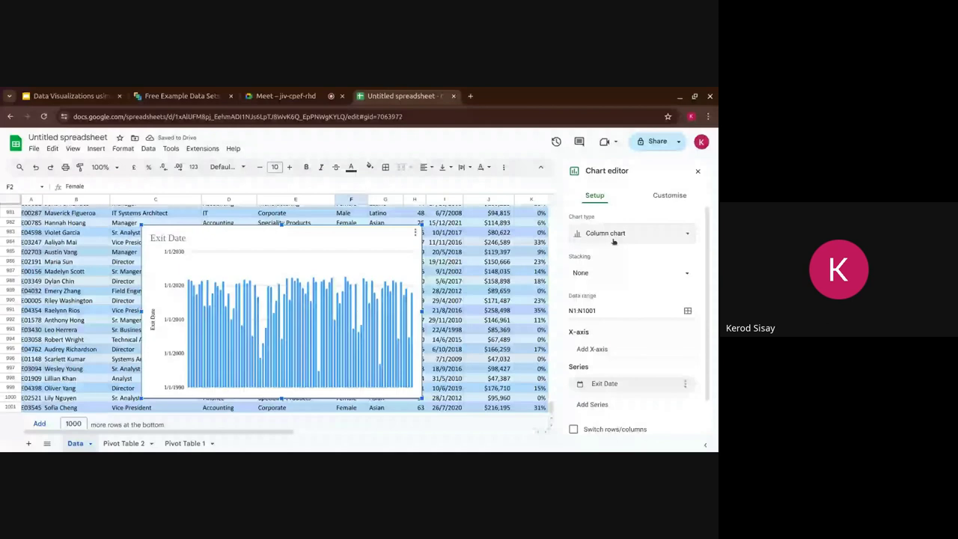
pyautogui.click(614, 239)
pyautogui.scroll(-5, 625, 338)
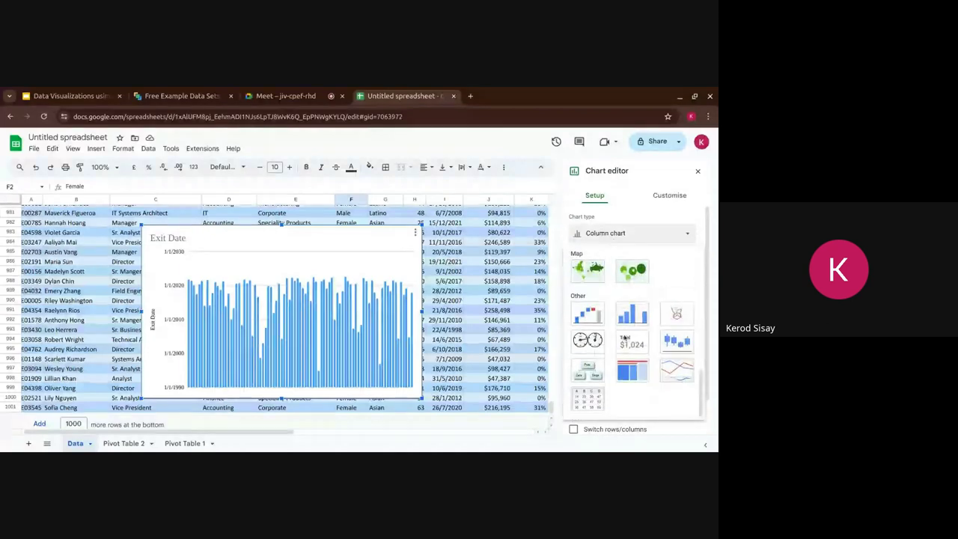
pyautogui.scroll(3, 625, 338)
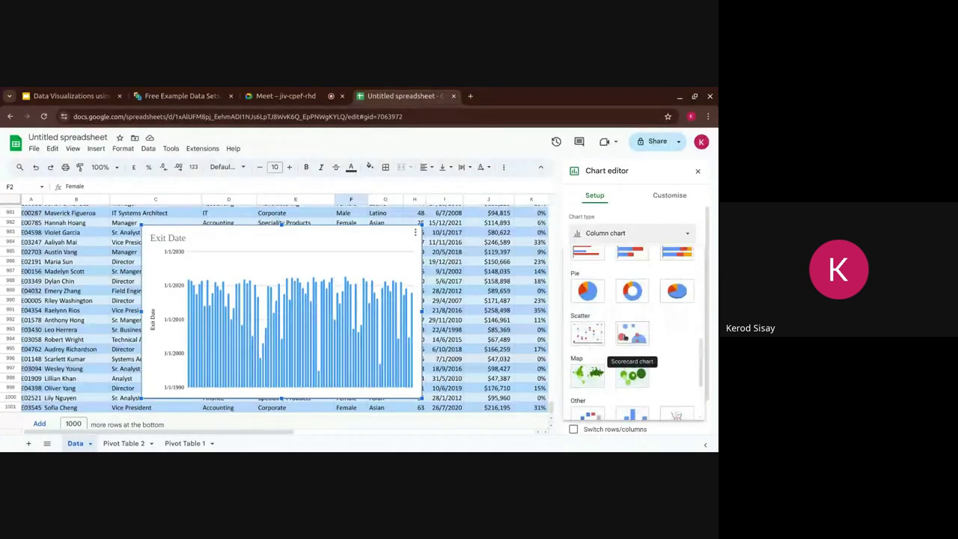
pyautogui.click(587, 325)
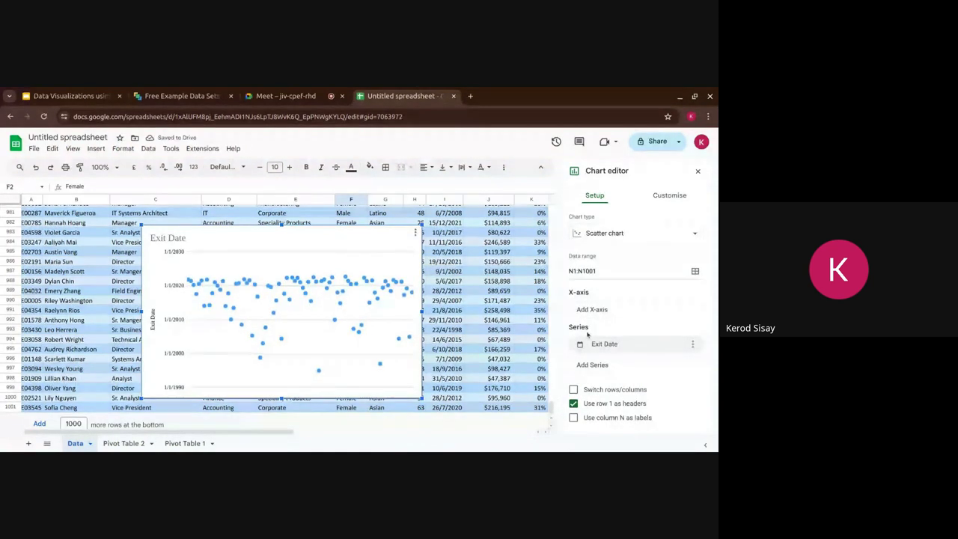
# Set the scatter chart's X-axis to the Age column, using the range Data!H:H
pyautogui.click(589, 342)
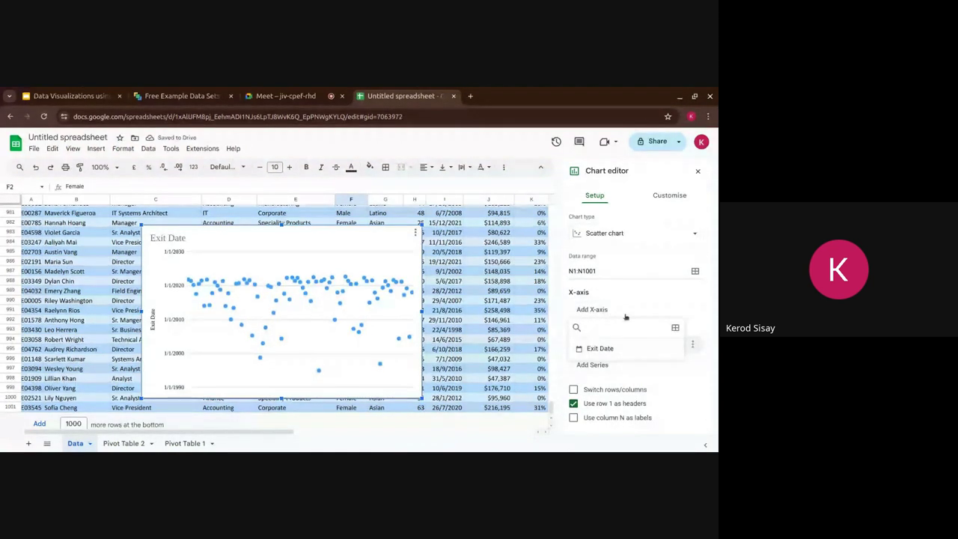
pyautogui.click(676, 329)
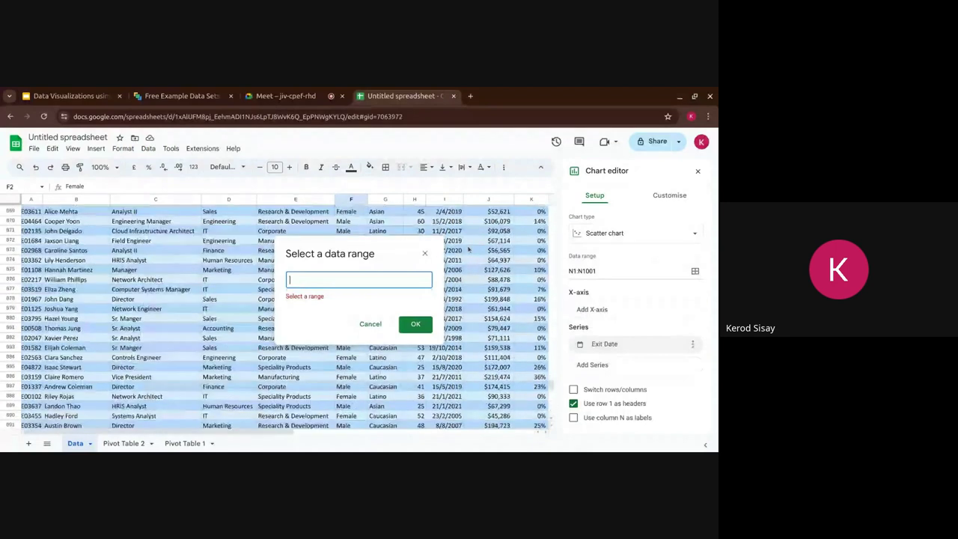
pyautogui.scroll(10, 551, 336)
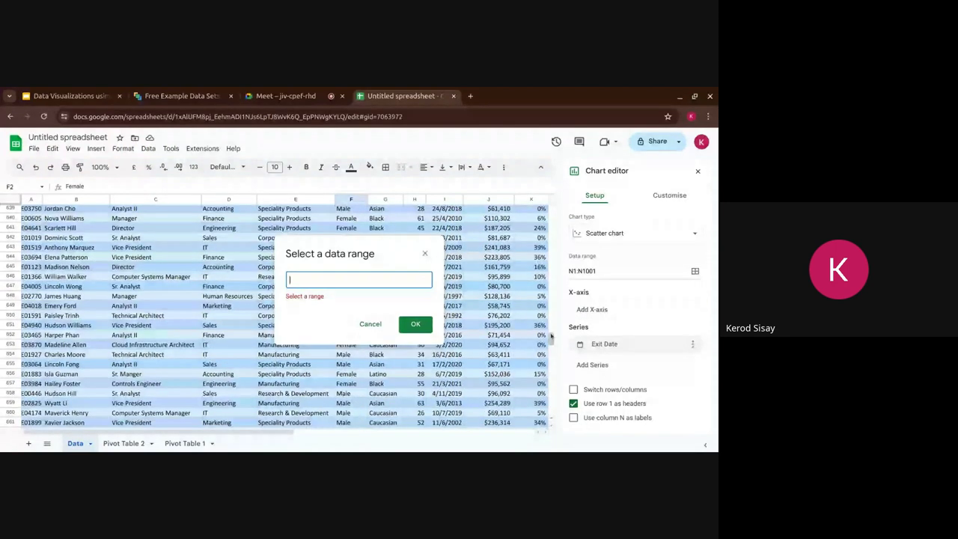
pyautogui.moveTo(551, 336); pyautogui.dragTo(551, 217)
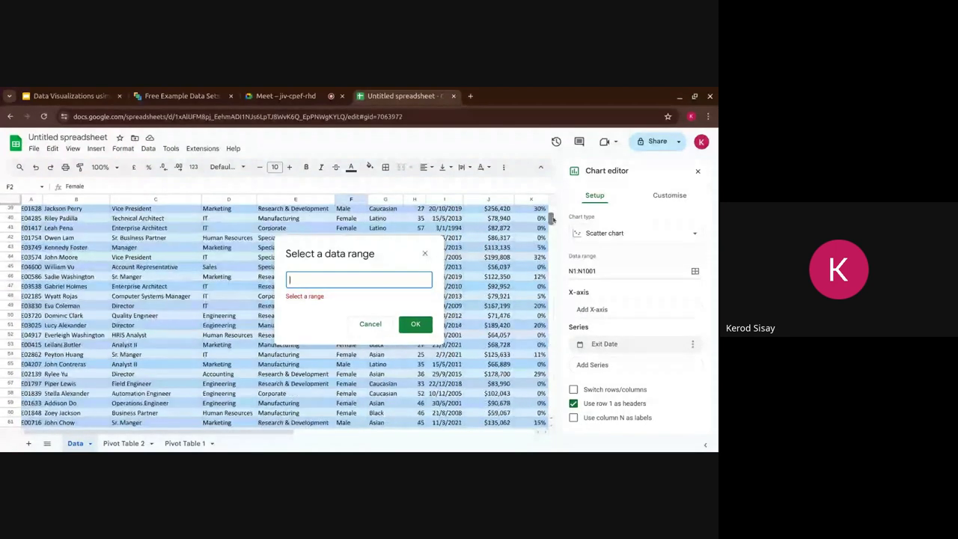
pyautogui.scroll(10, 327, 215)
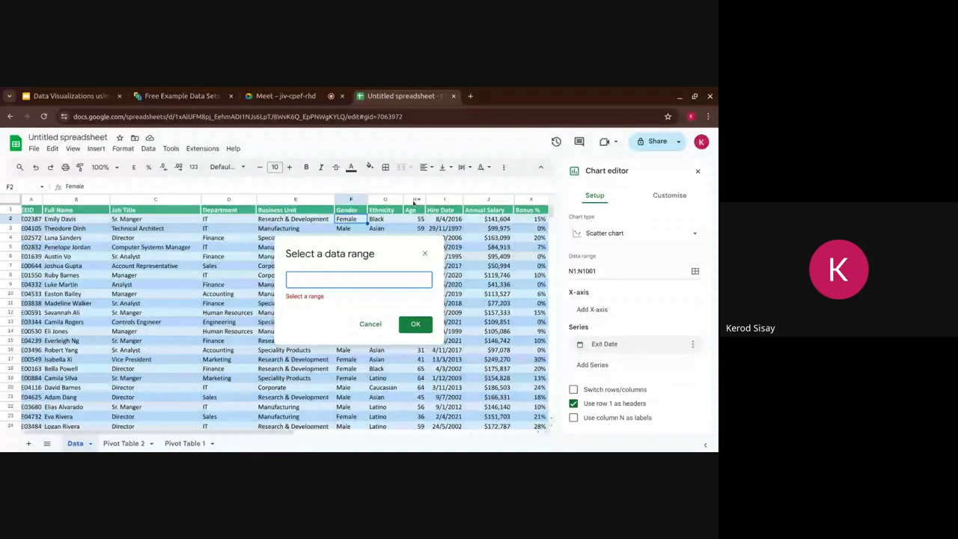
pyautogui.click(414, 199)
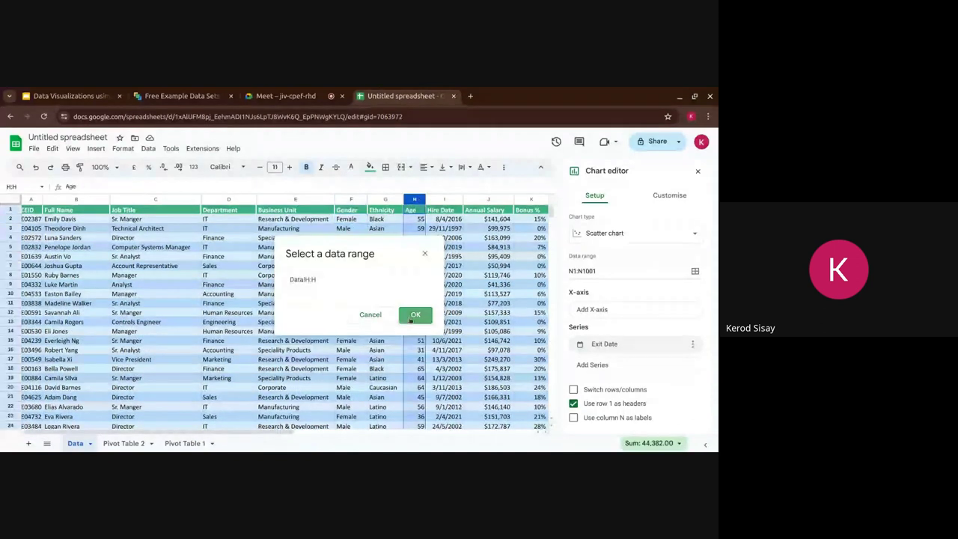
pyautogui.click(416, 324)
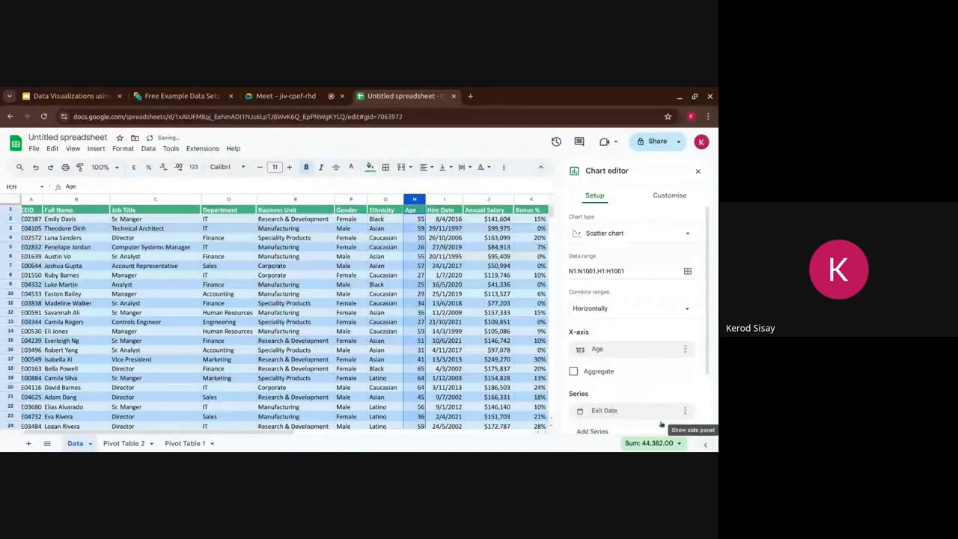
# Replace the scatter chart's Exit Date series with the Annual Salary column, range Data!J:J, and view the resulting plot
pyautogui.click(646, 412)
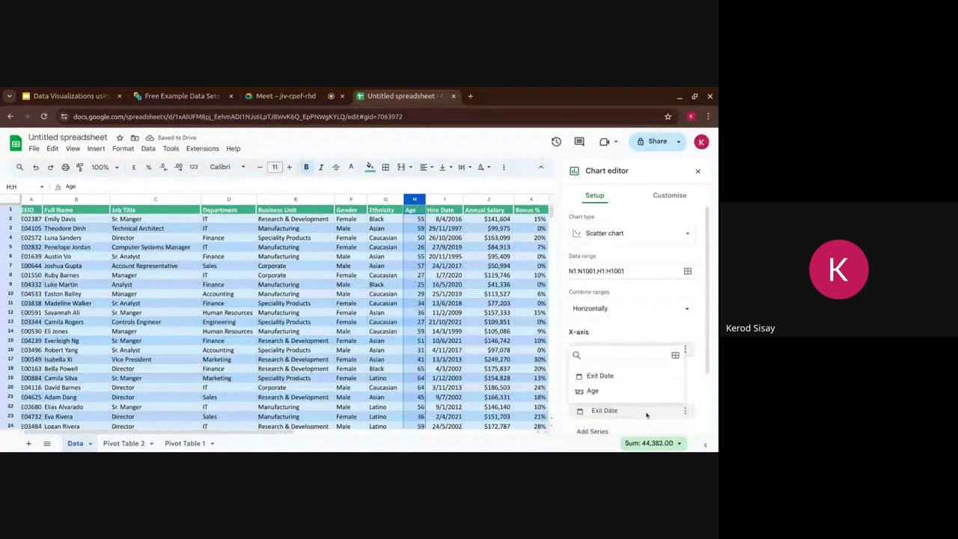
pyautogui.click(675, 356)
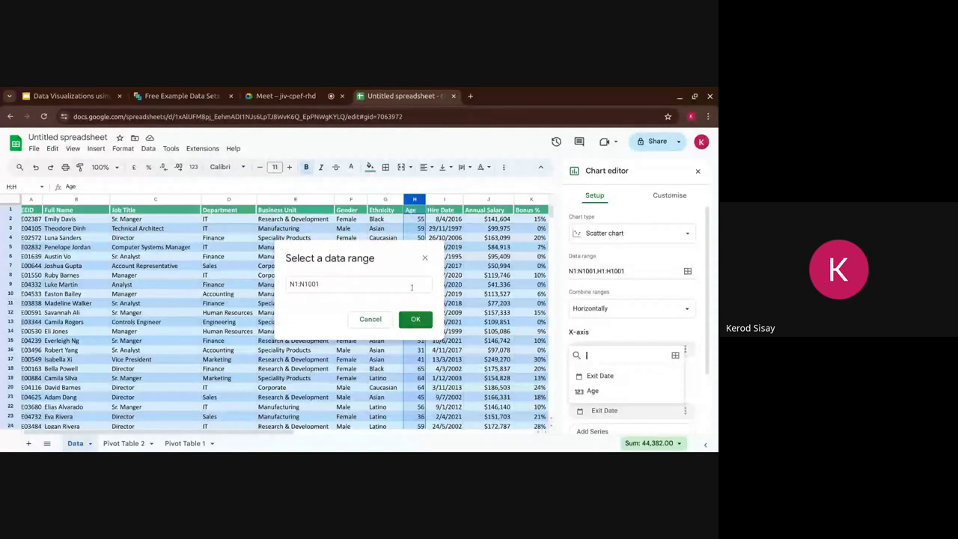
pyautogui.click(411, 287)
pyautogui.press('BackSpace')
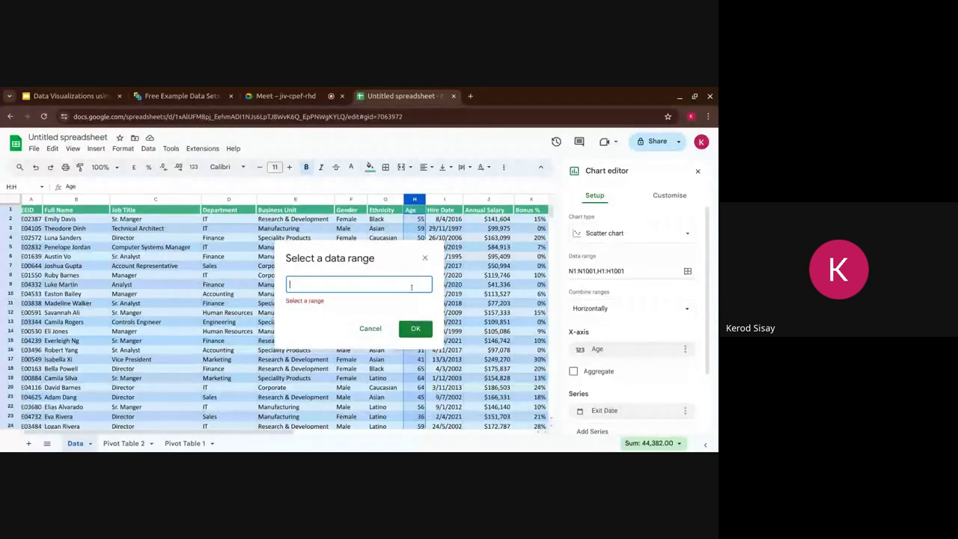
pyautogui.click(488, 199)
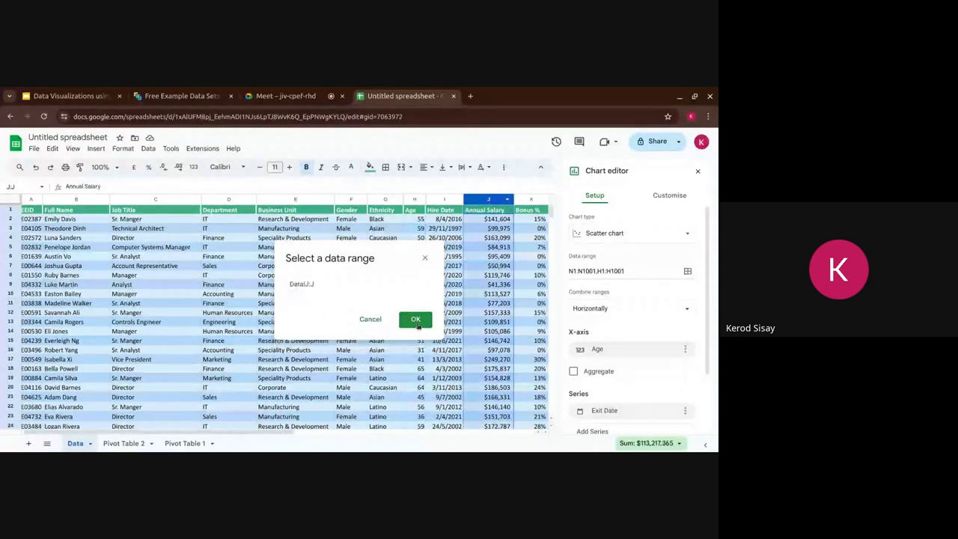
pyautogui.click(415, 328)
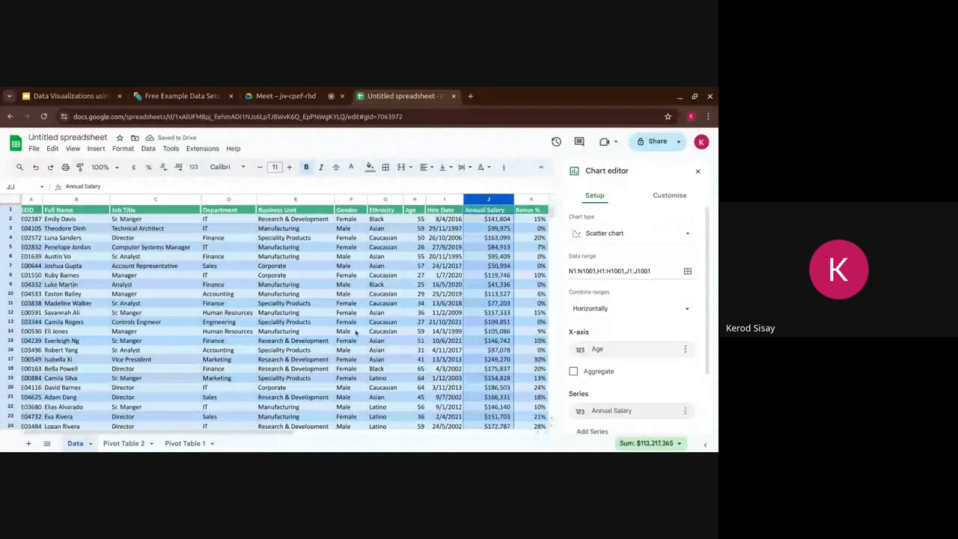
pyautogui.scroll(-20, 355, 333)
pyautogui.scroll(-20, 355, 333)
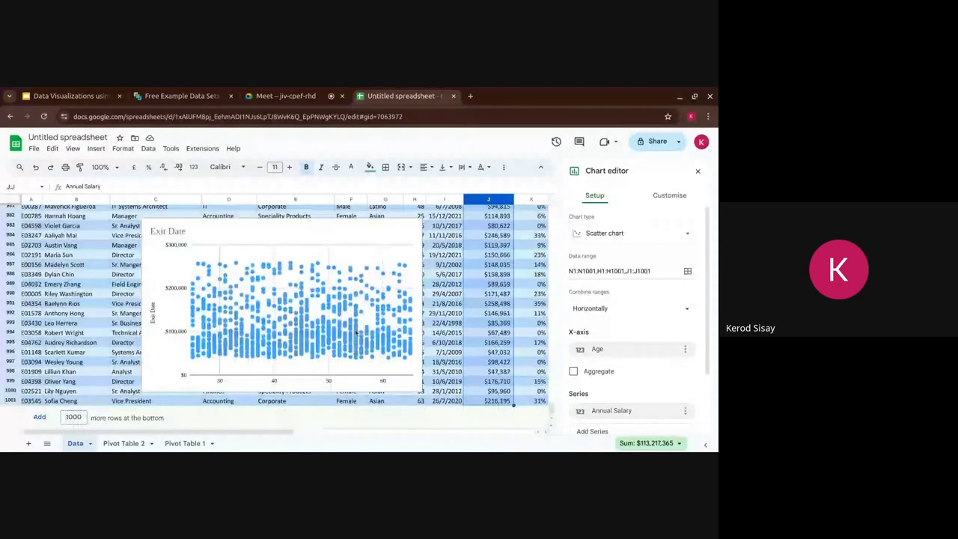
pyautogui.scroll(1, 357, 332)
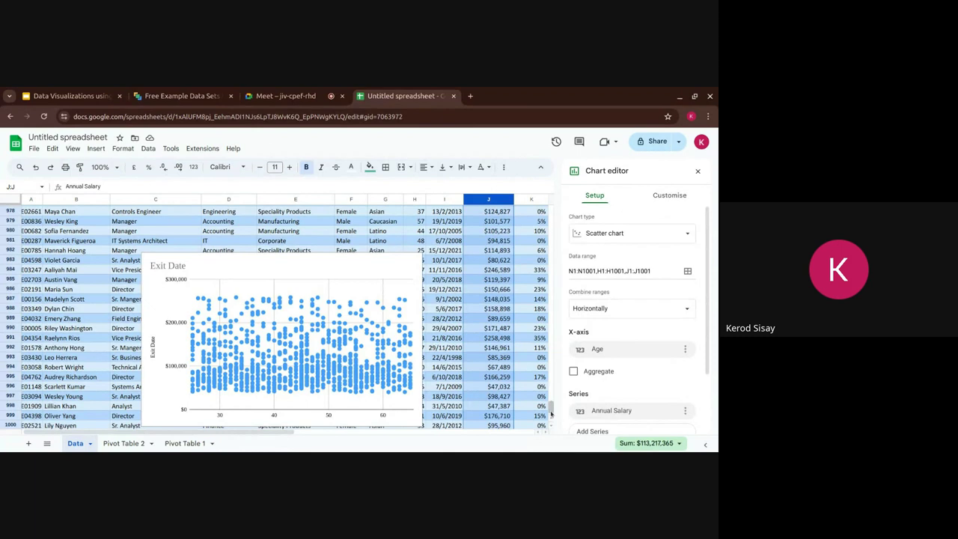
# Insert another chart near the start of the Data sheet and change its type to a histogram chart
pyautogui.moveTo(550, 407); pyautogui.dragTo(560, 237)
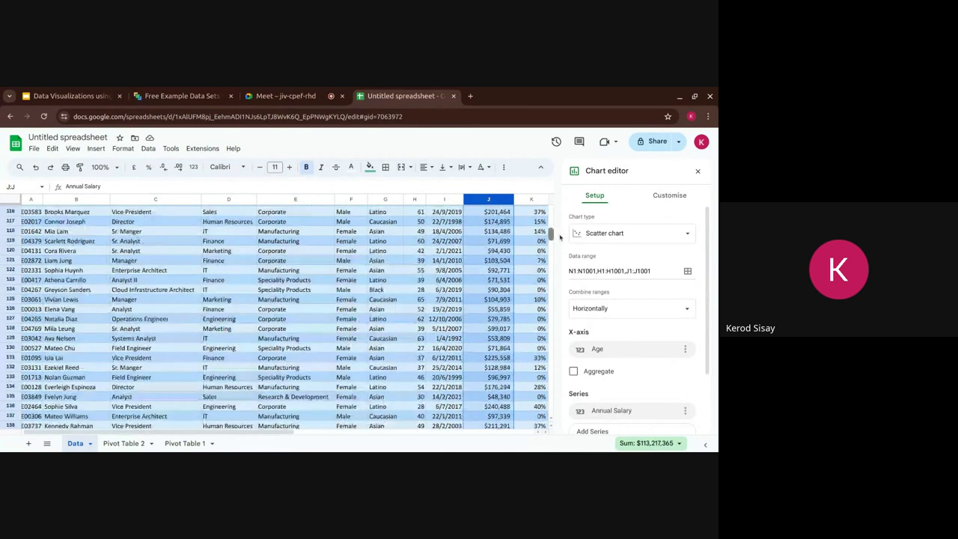
pyautogui.scroll(8, 504, 252)
pyautogui.scroll(20, 504, 253)
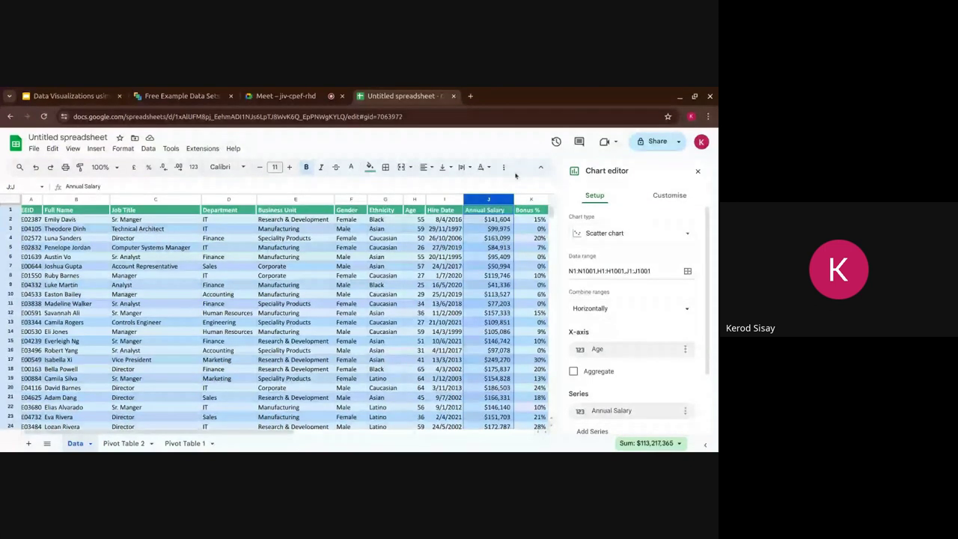
pyautogui.hotkey('ctrl', 'z')
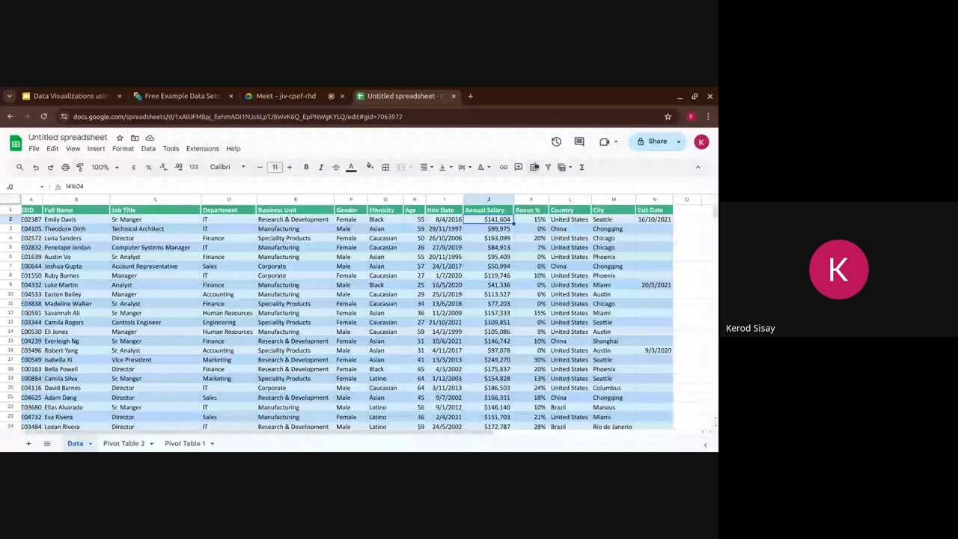
pyautogui.click(534, 167)
pyautogui.click(612, 234)
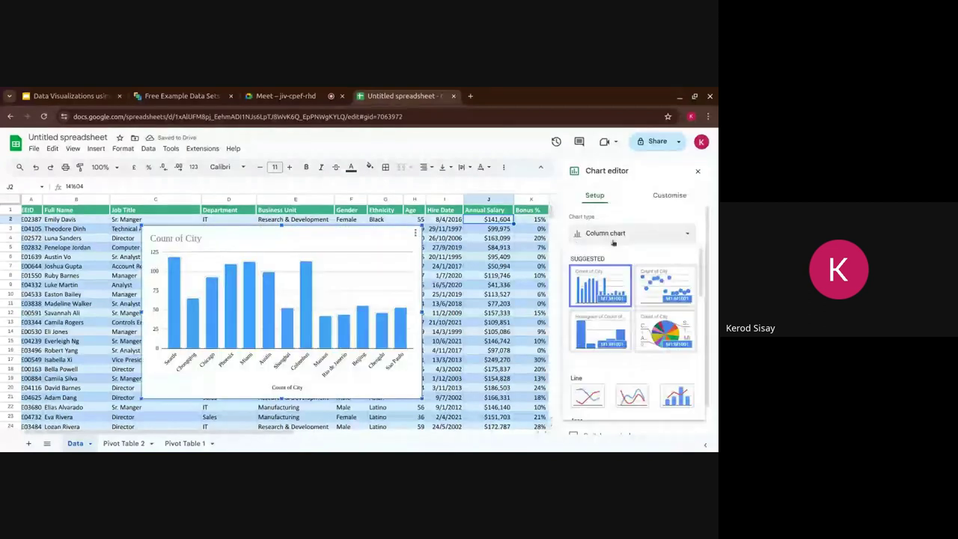
pyautogui.scroll(-10, 633, 314)
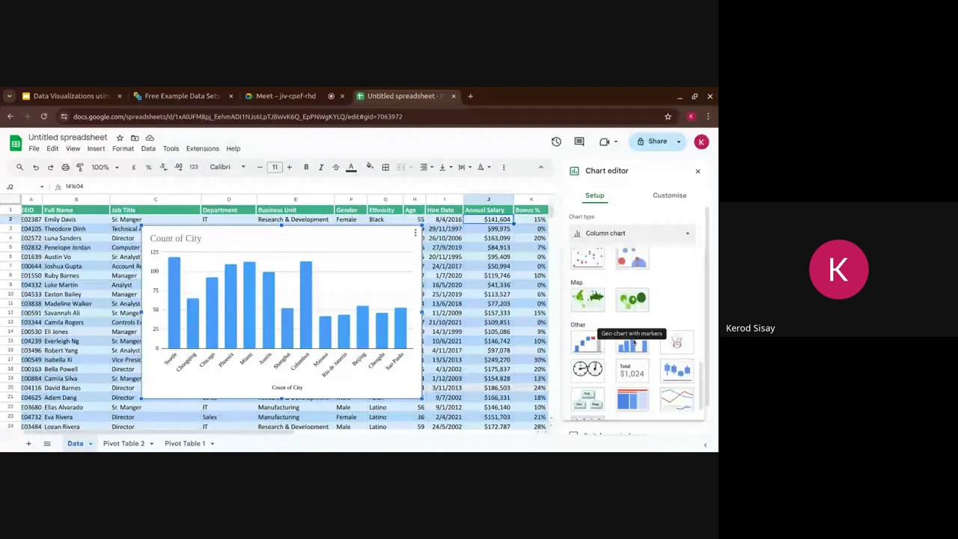
pyautogui.click(632, 343)
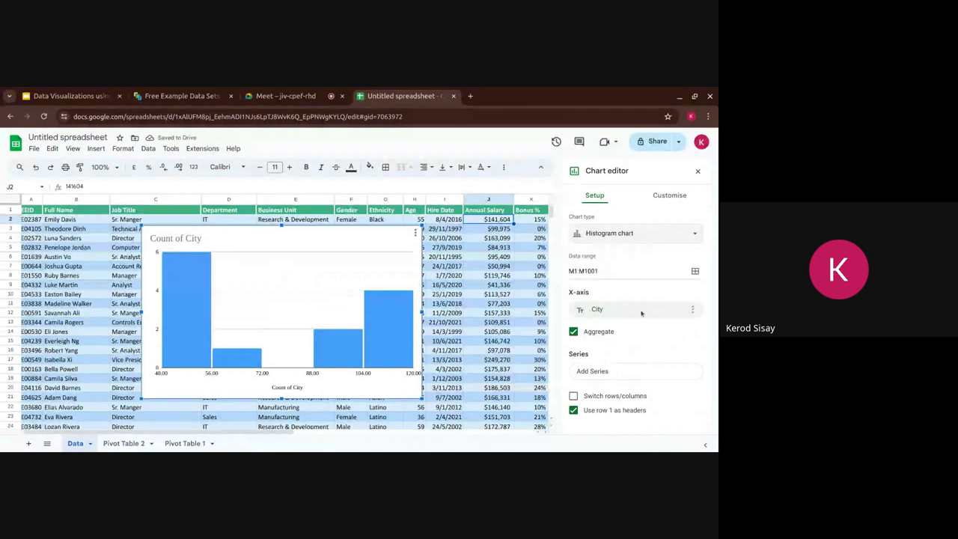
# Replace City with the Annual Salary column J as the histogram's X-axis range
pyautogui.click(641, 311)
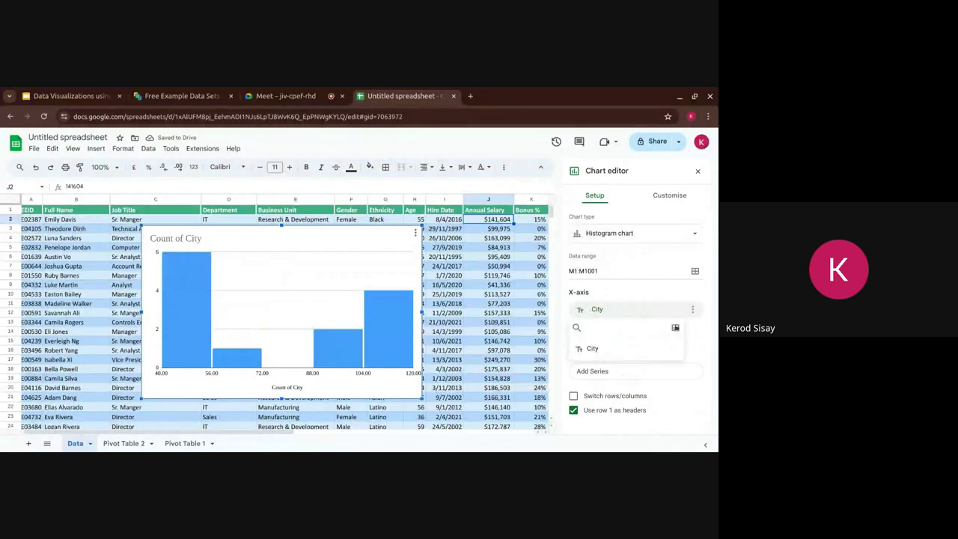
pyautogui.click(675, 327)
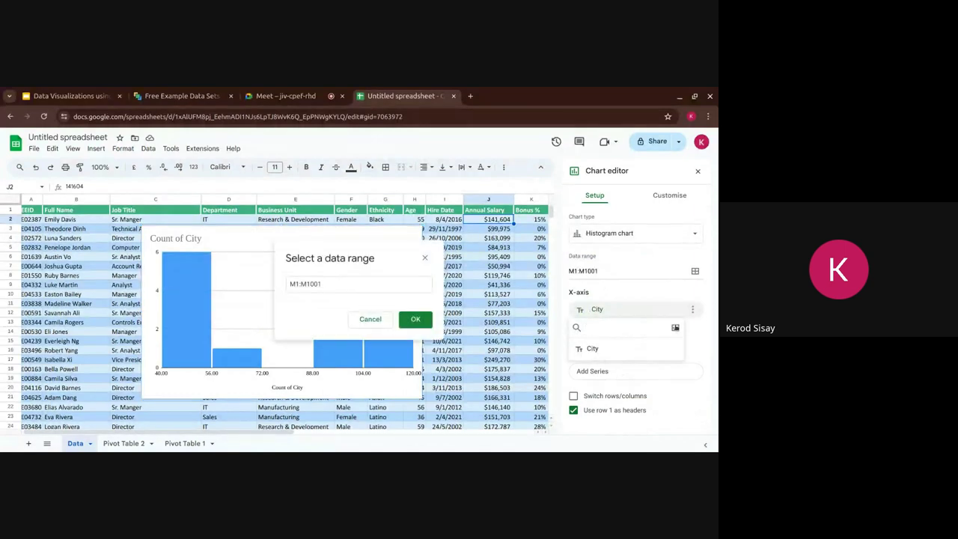
pyautogui.hotkey('ctrl', 'a')
pyautogui.write('M1')
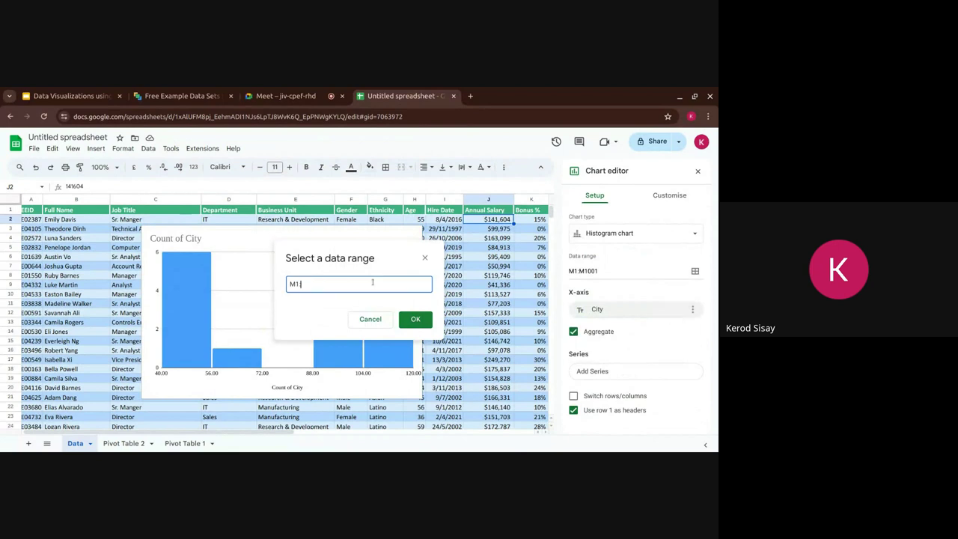
pyautogui.press('BackSpace')
pyautogui.press('BackSpace')
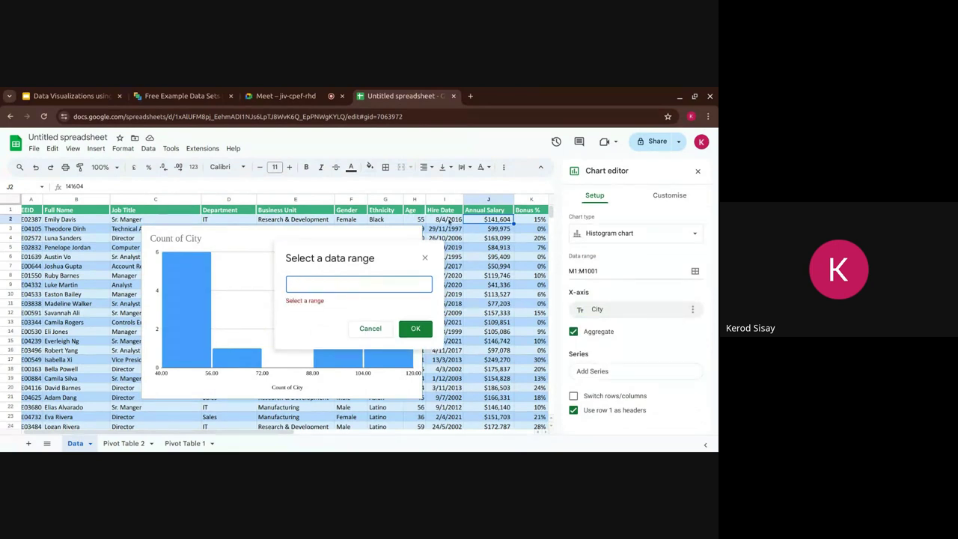
pyautogui.click(488, 198)
pyautogui.click(415, 320)
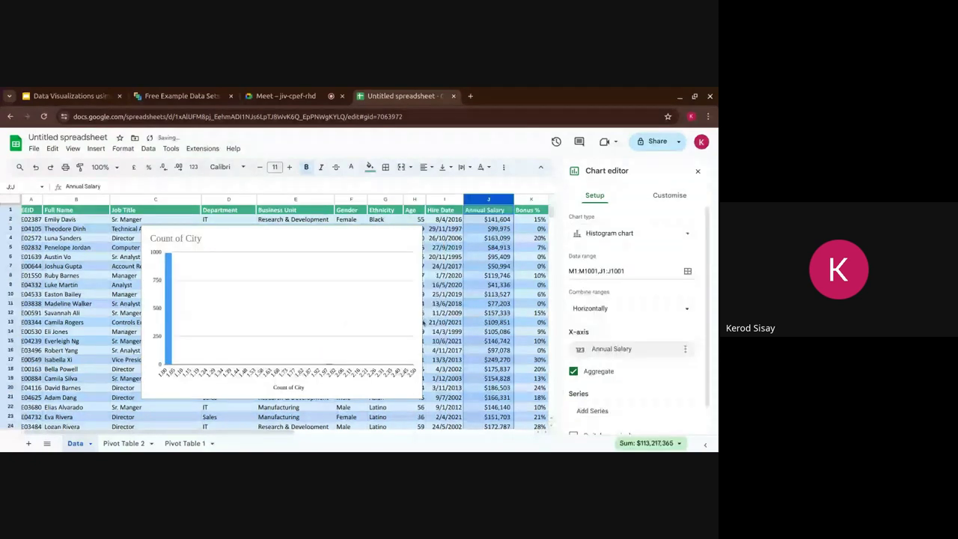
# Turn off aggregation for the histogram's X-axis and reselect Annual Salary as its field
pyautogui.click(573, 371)
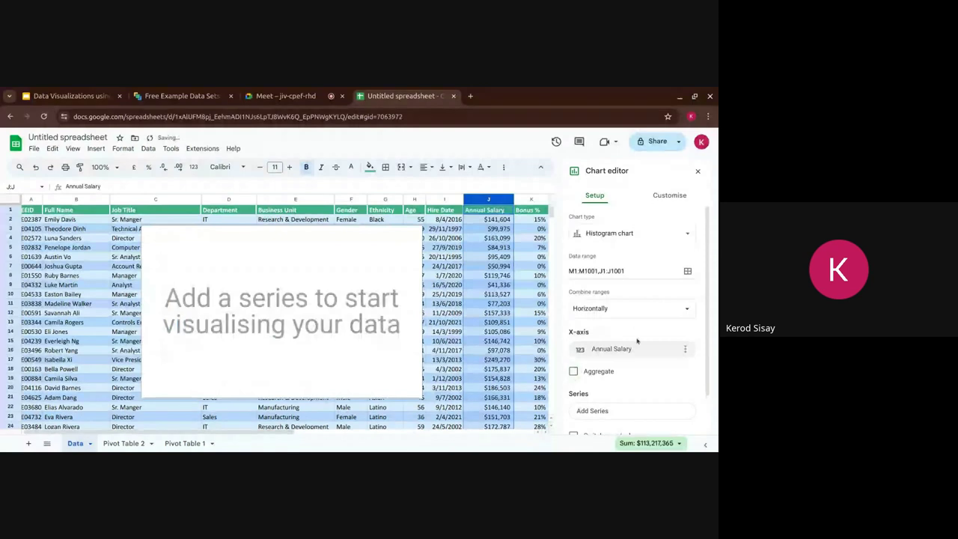
pyautogui.click(673, 349)
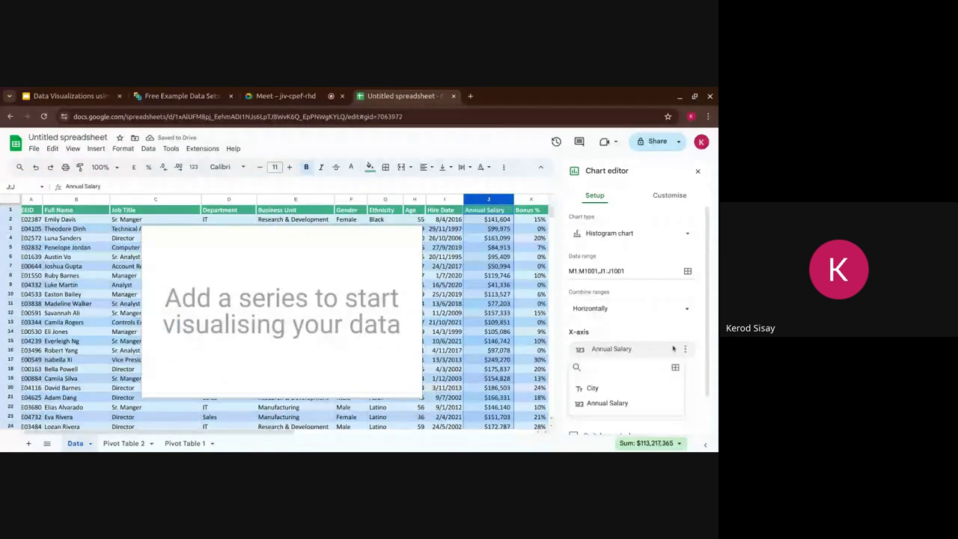
pyautogui.click(608, 402)
pyautogui.scroll(-1, 636, 405)
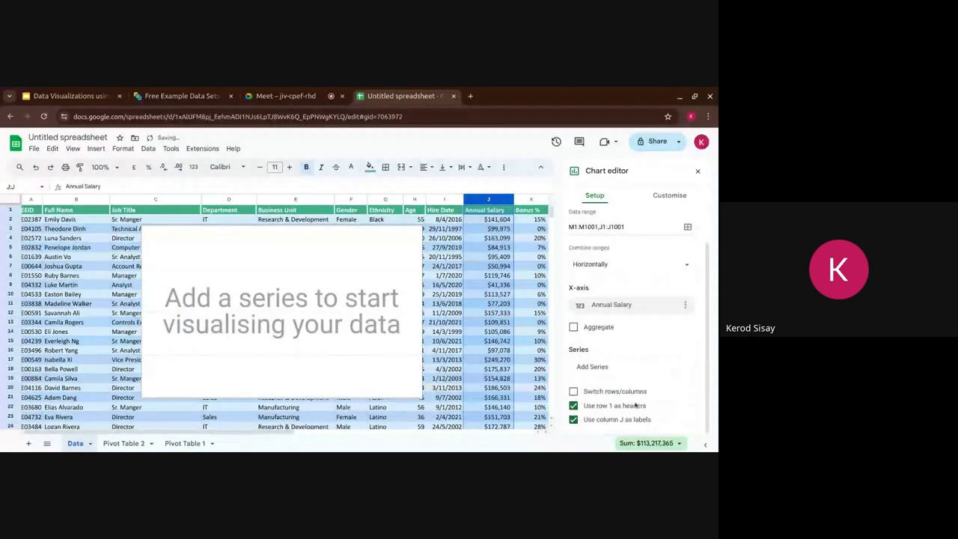
# Remove the M1:M1001 range from the histogram's data, keeping only J1:J1001, and turn on aggregation for its X-axis
pyautogui.click(636, 405)
pyautogui.click(635, 405)
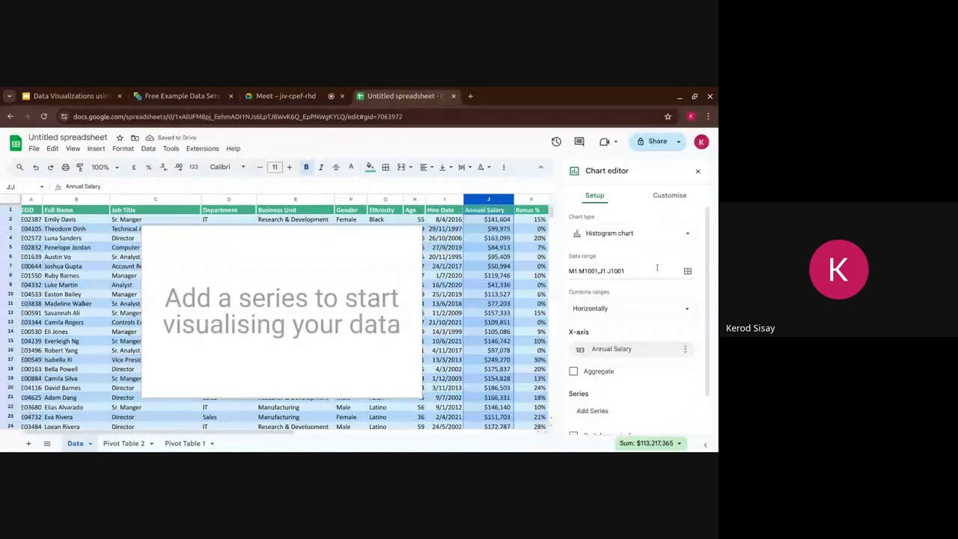
pyautogui.click(687, 271)
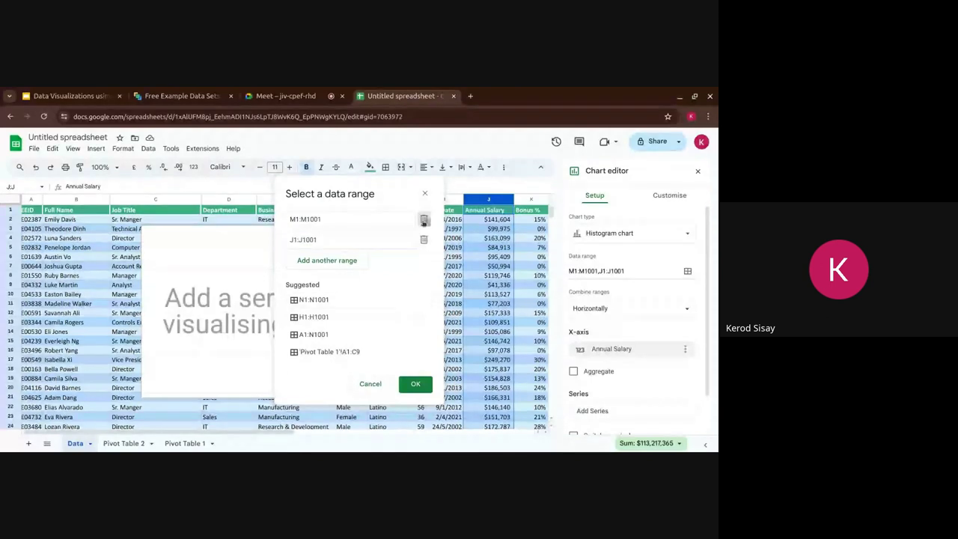
pyautogui.click(424, 221)
pyautogui.click(417, 368)
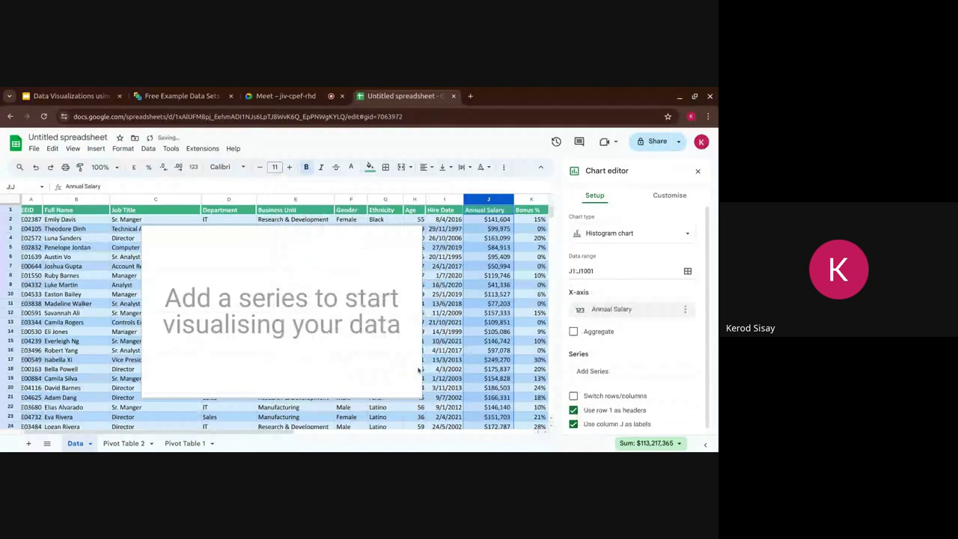
pyautogui.click(604, 334)
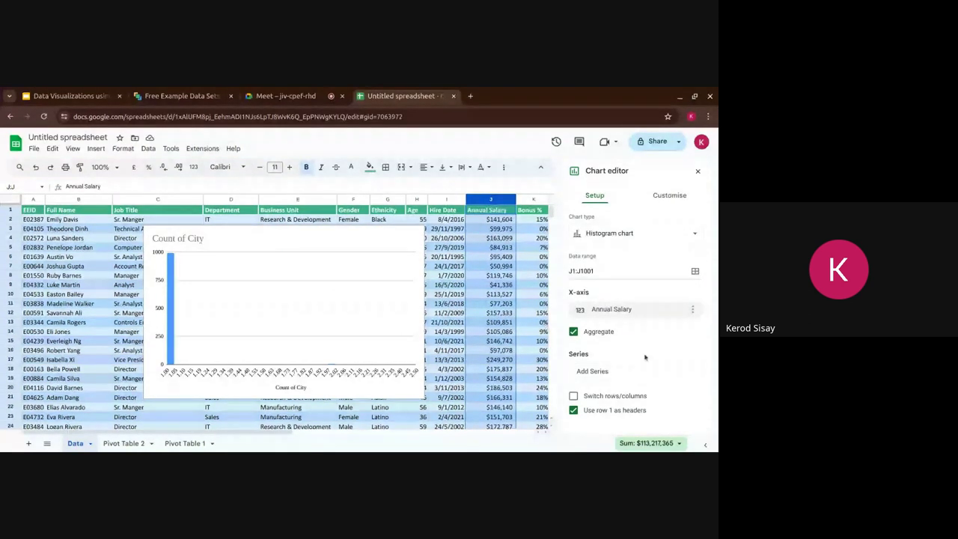
# Delete the Count of City histogram from the Data sheet
pyautogui.click(389, 253)
pyautogui.click(417, 233)
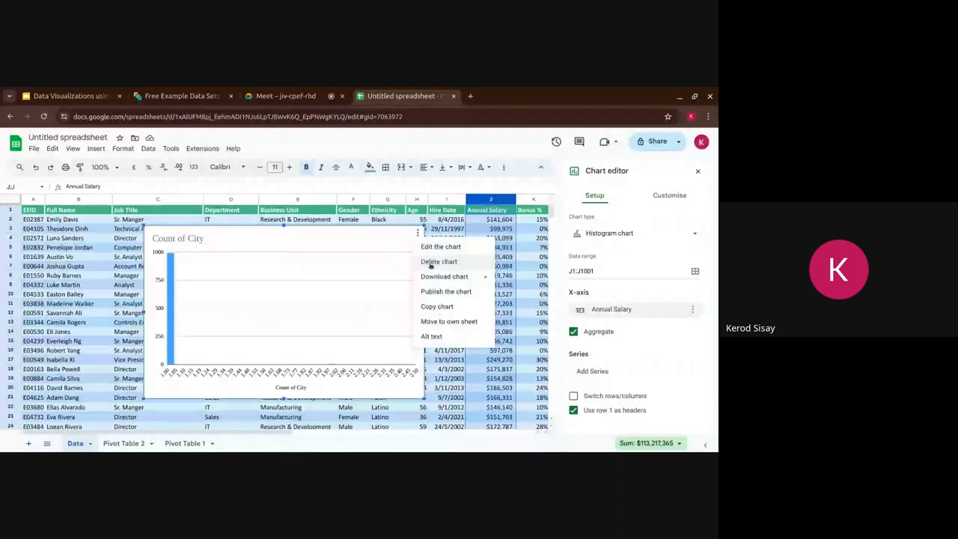
pyautogui.click(439, 262)
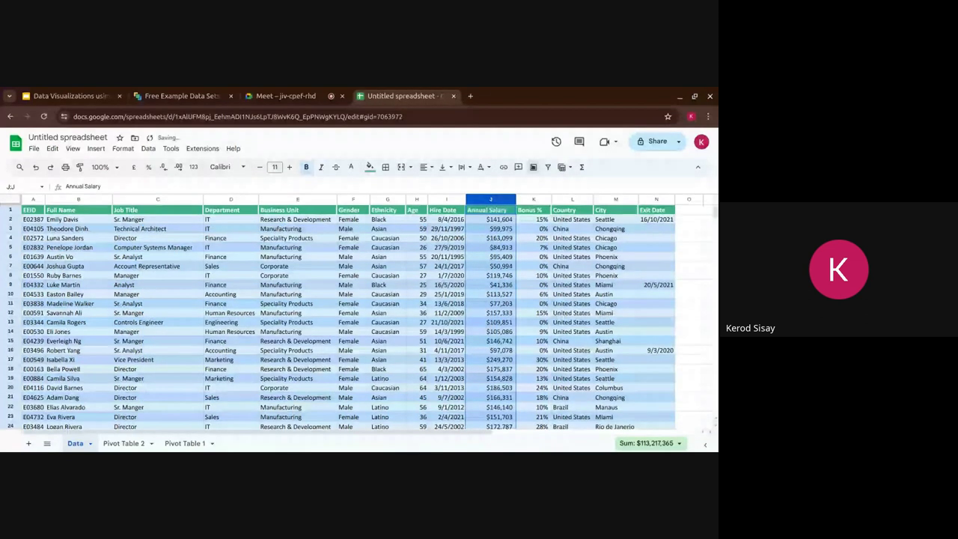
# Insert a new chart from the selected Annual Salary column and change it to the suggested histogram of Annual Salary
pyautogui.click(533, 167)
pyautogui.click(621, 231)
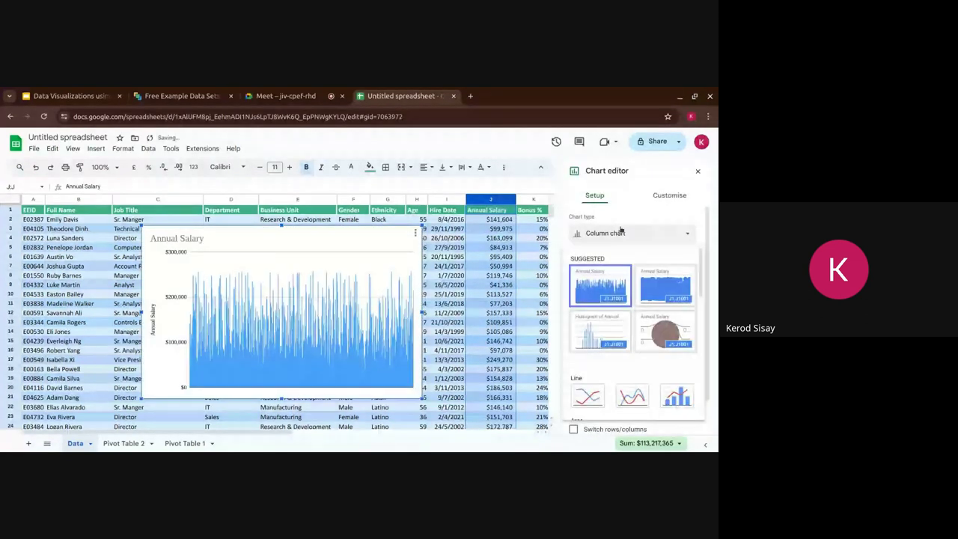
pyautogui.scroll(-2, 605, 284)
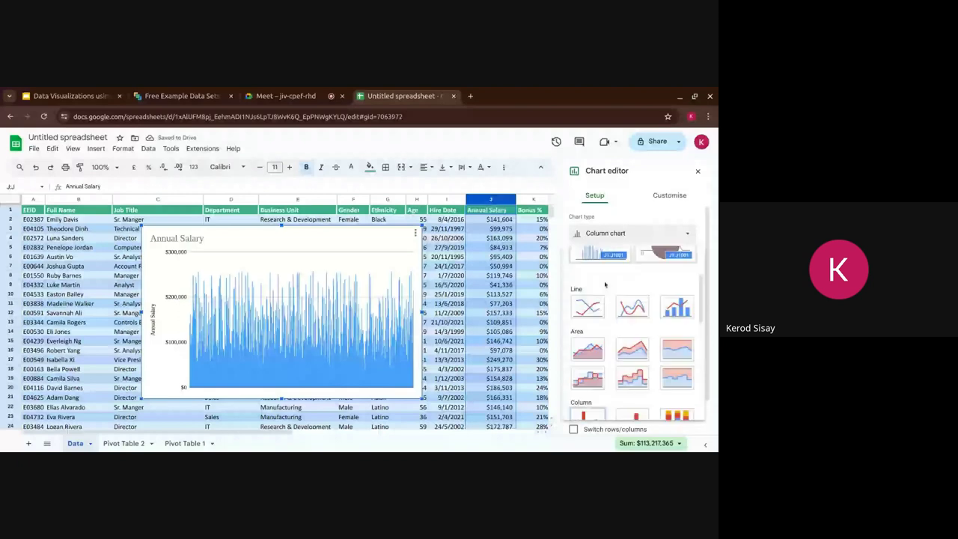
pyautogui.scroll(2, 605, 284)
pyautogui.click(593, 320)
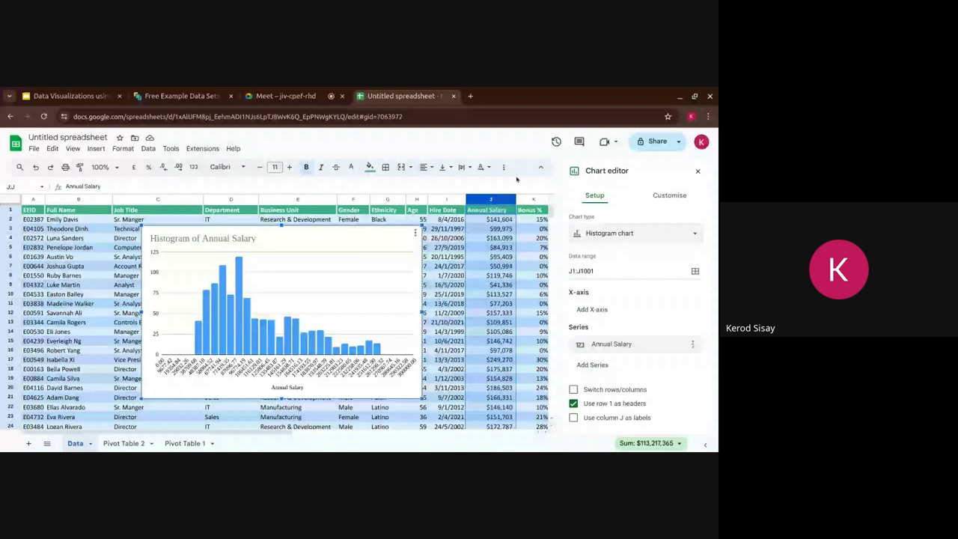
pyautogui.click(490, 248)
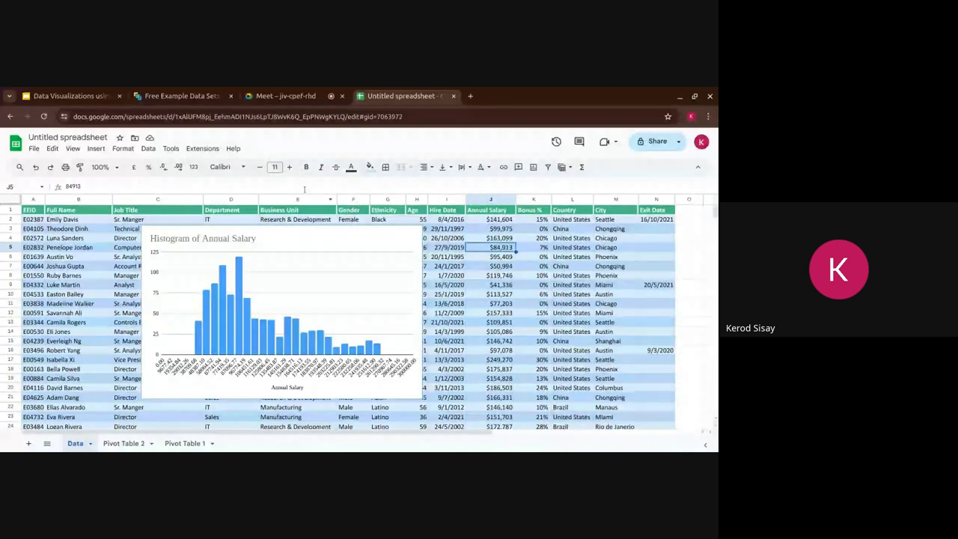
# Create a pivot table from Data!A1:N1001 on a new sheet with the suggested Count of Gender for each Country by Gender layout
pyautogui.click(98, 149)
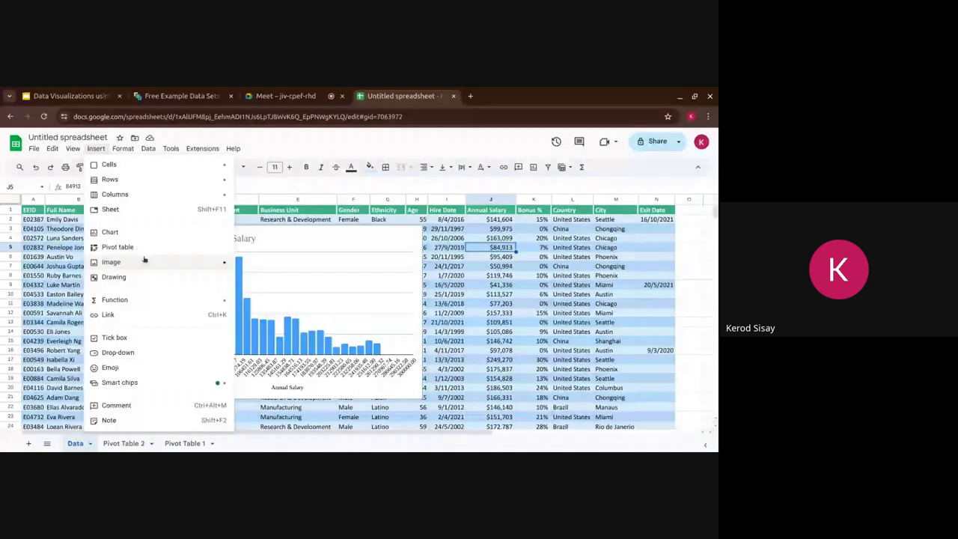
pyautogui.click(120, 247)
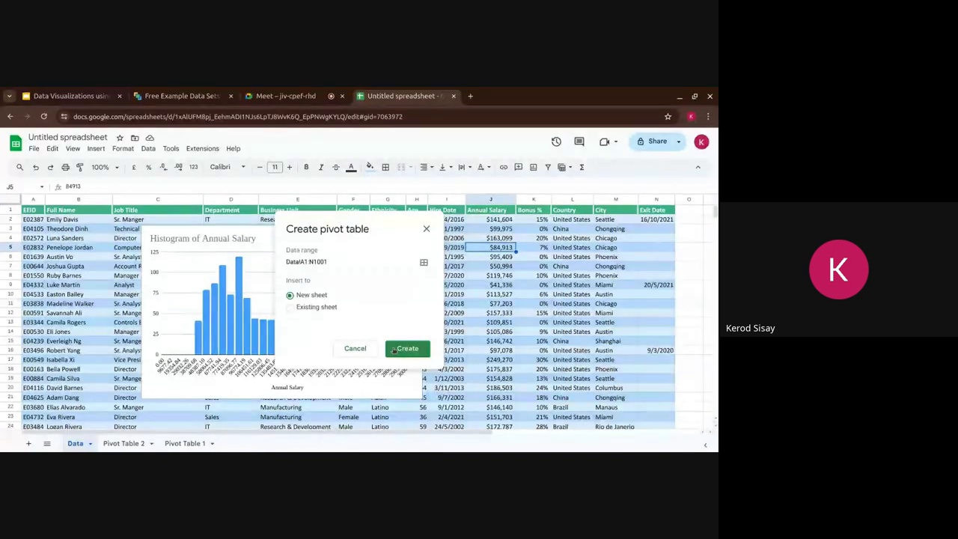
pyautogui.click(394, 351)
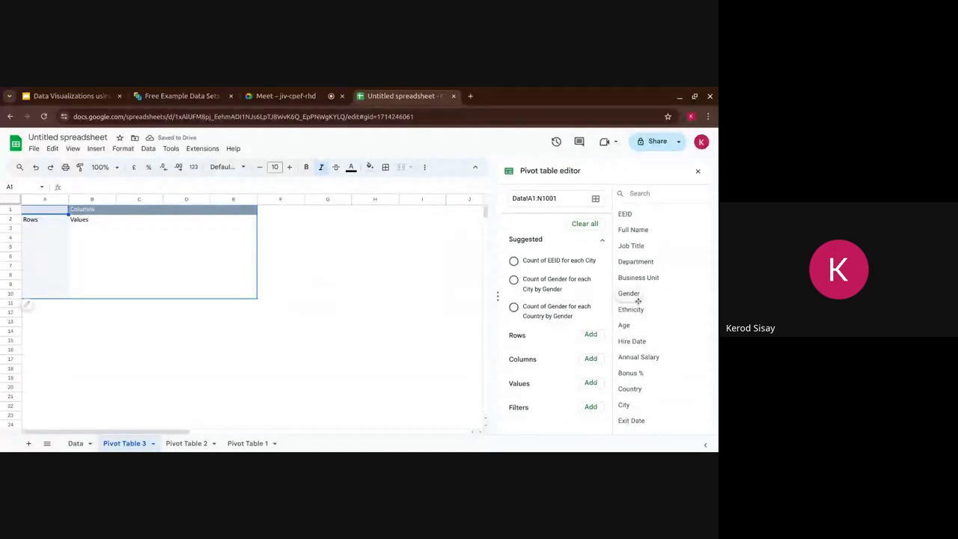
pyautogui.click(596, 337)
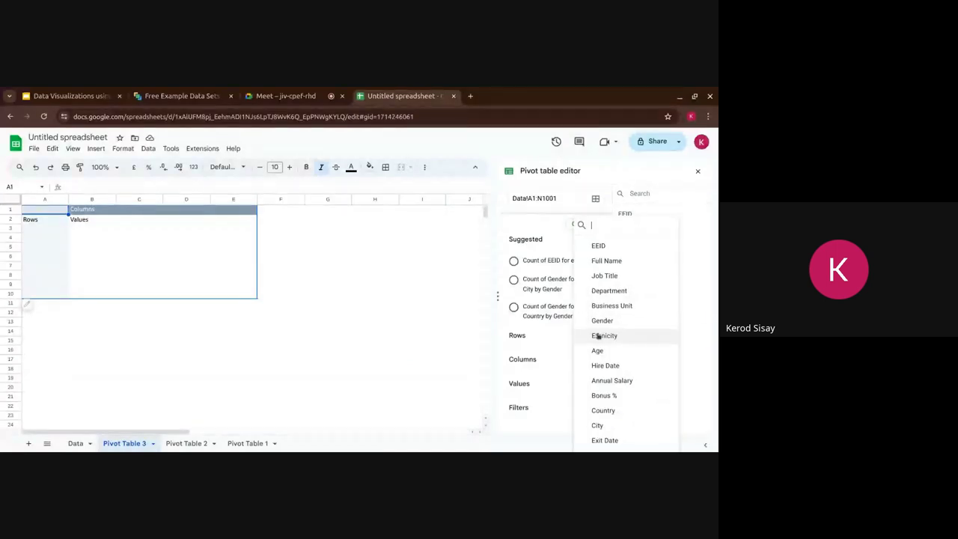
pyautogui.click(694, 231)
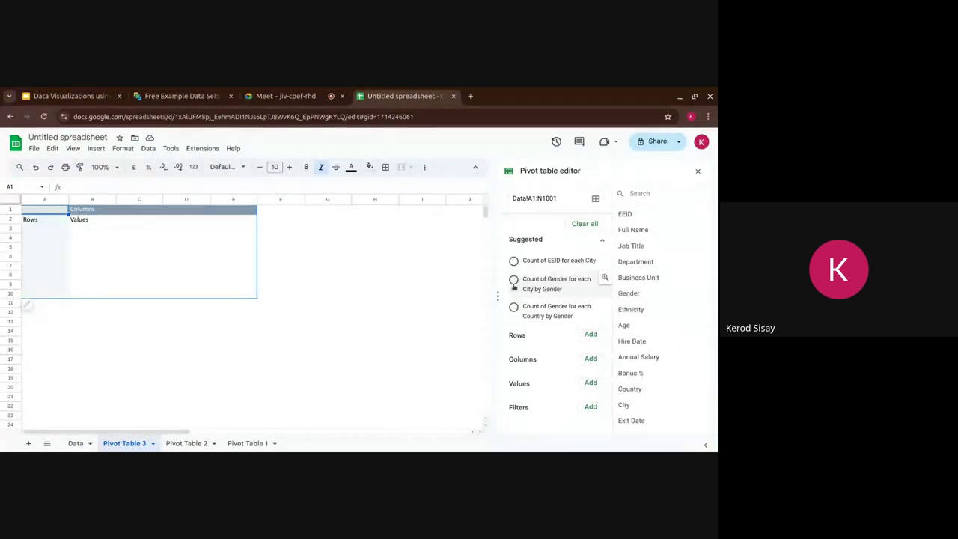
pyautogui.click(513, 307)
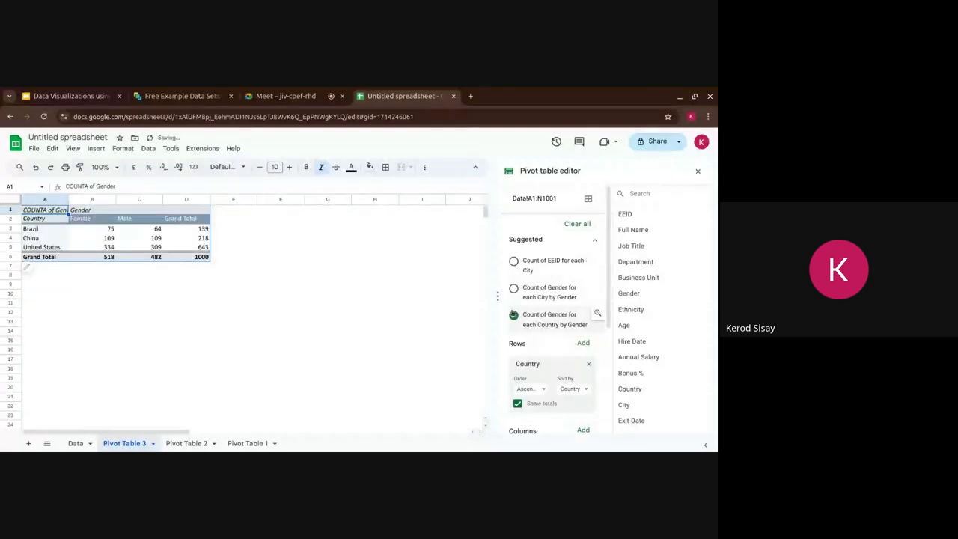
# Turn off the pivot table's Country and Gender totals and remove Country from its rows
pyautogui.click(531, 404)
pyautogui.scroll(-1, 533, 407)
pyautogui.scroll(-2, 533, 407)
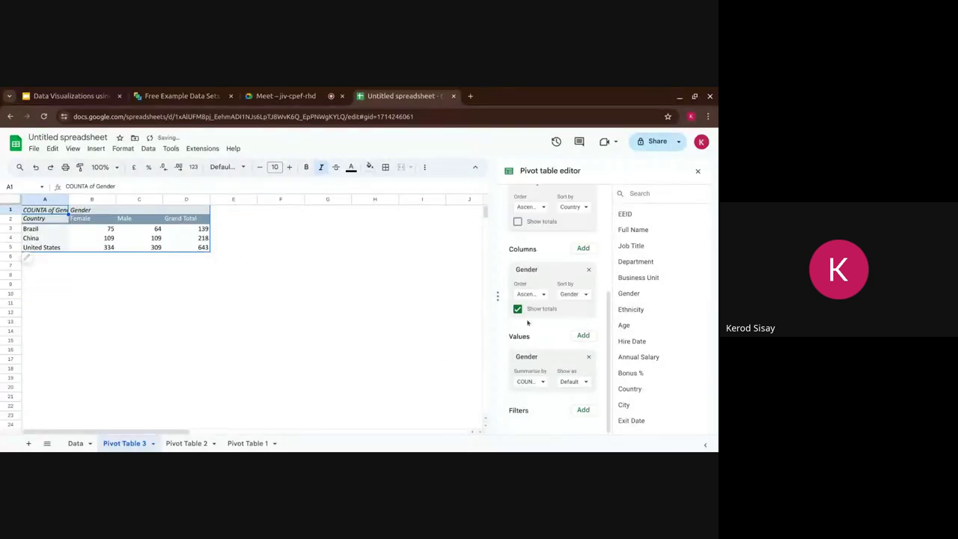
pyautogui.moveTo(528, 304); pyautogui.dragTo(524, 313)
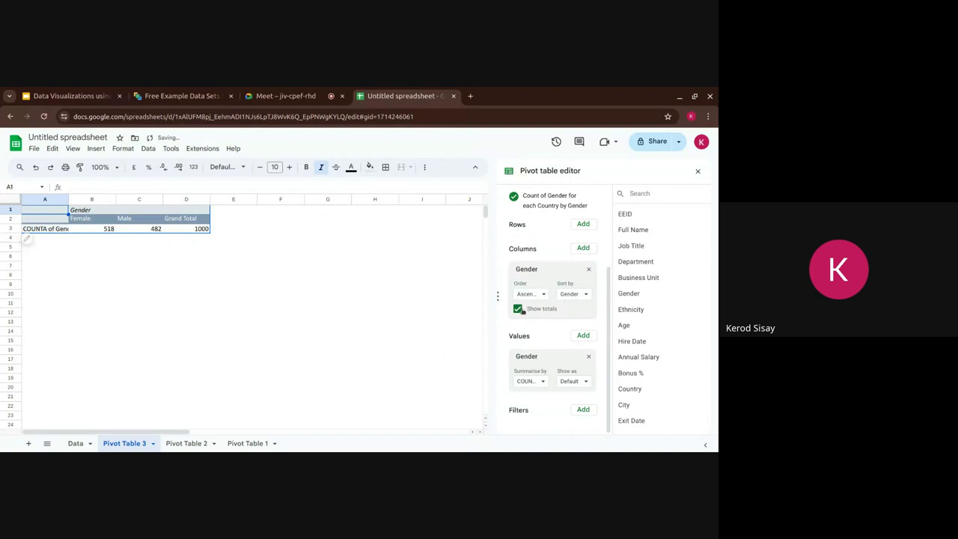
pyautogui.click(517, 308)
pyautogui.scroll(3, 546, 356)
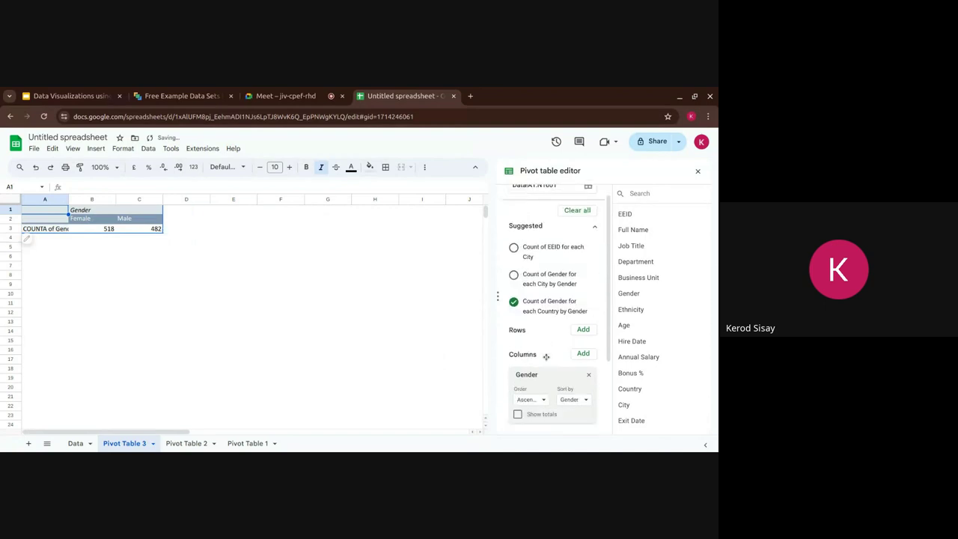
# Move Gender from the pivot table's columns to its rows and add Country as a column field without totals
pyautogui.scroll(-1, 547, 356)
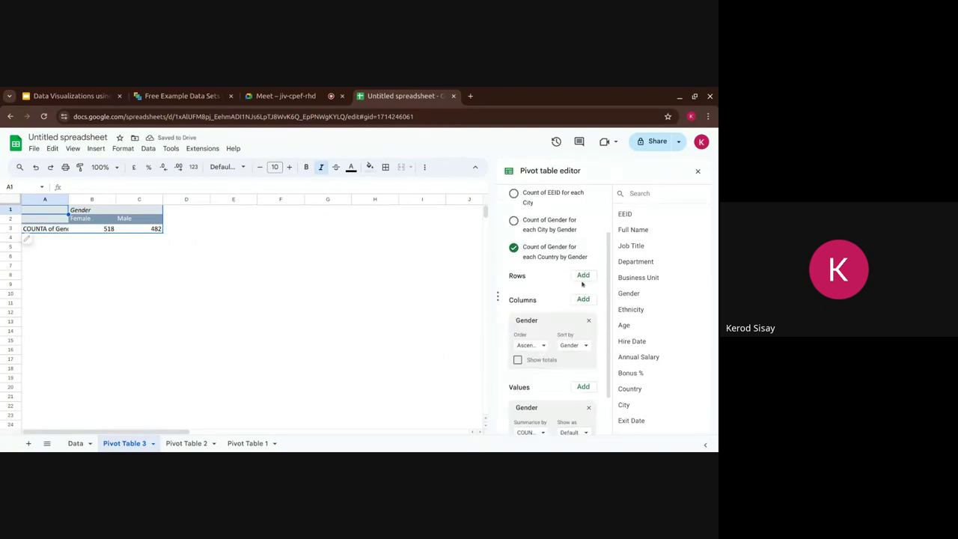
pyautogui.moveTo(555, 325); pyautogui.dragTo(552, 299)
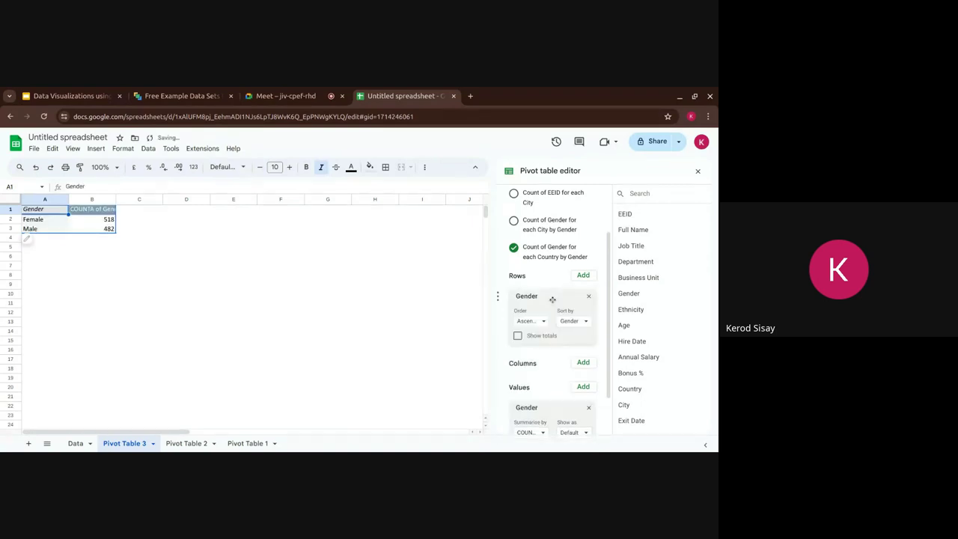
pyautogui.click(584, 363)
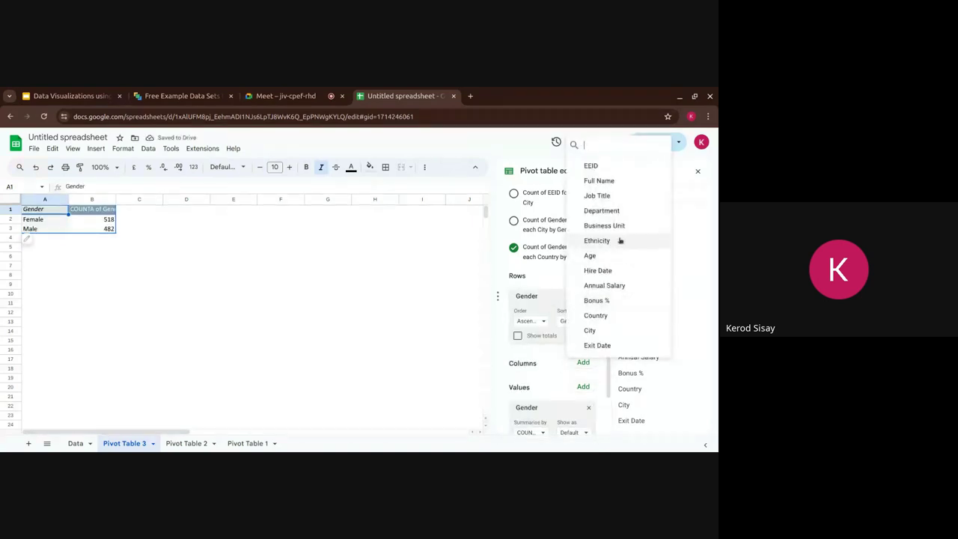
pyautogui.click(605, 315)
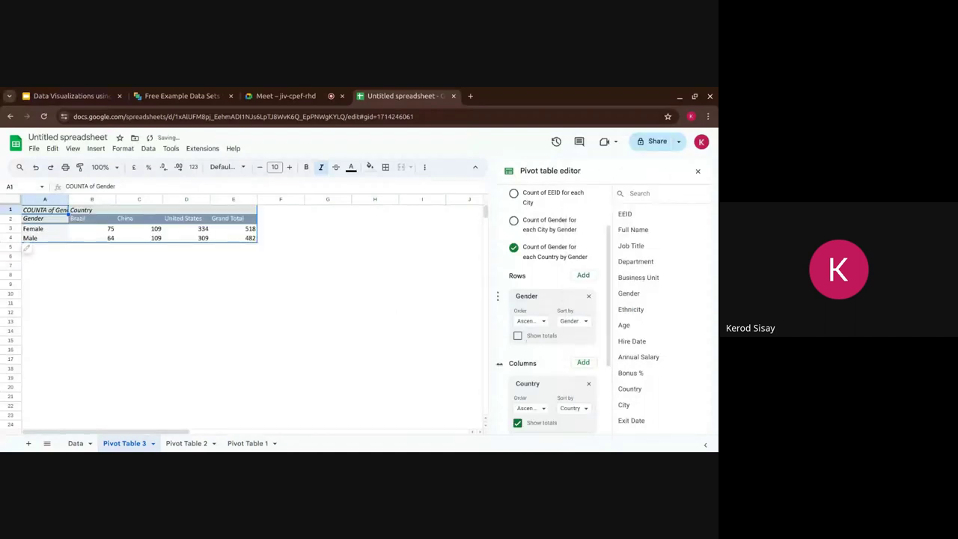
pyautogui.click(518, 423)
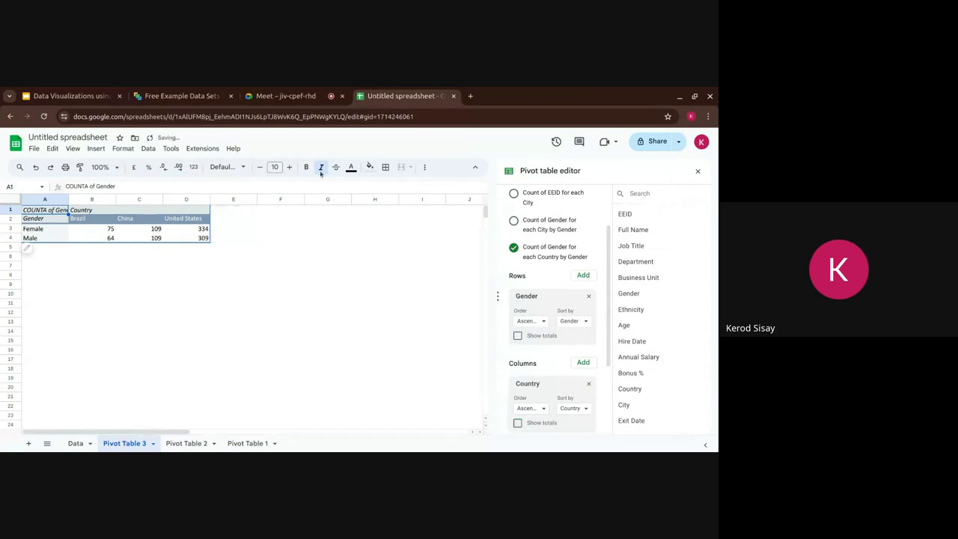
# Insert a chart from the pivot table range A1:D4 and change its type to a pie chart
pyautogui.click(426, 167)
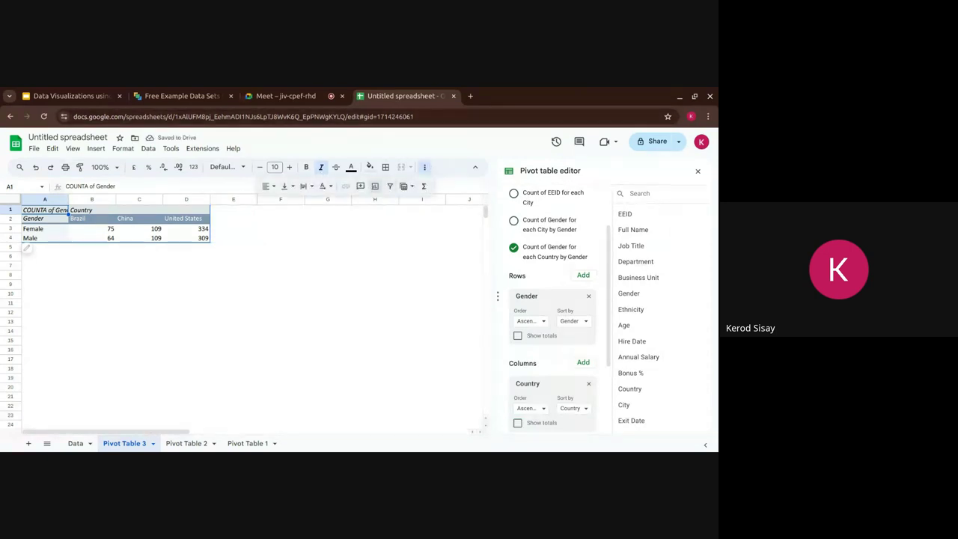
pyautogui.click(374, 186)
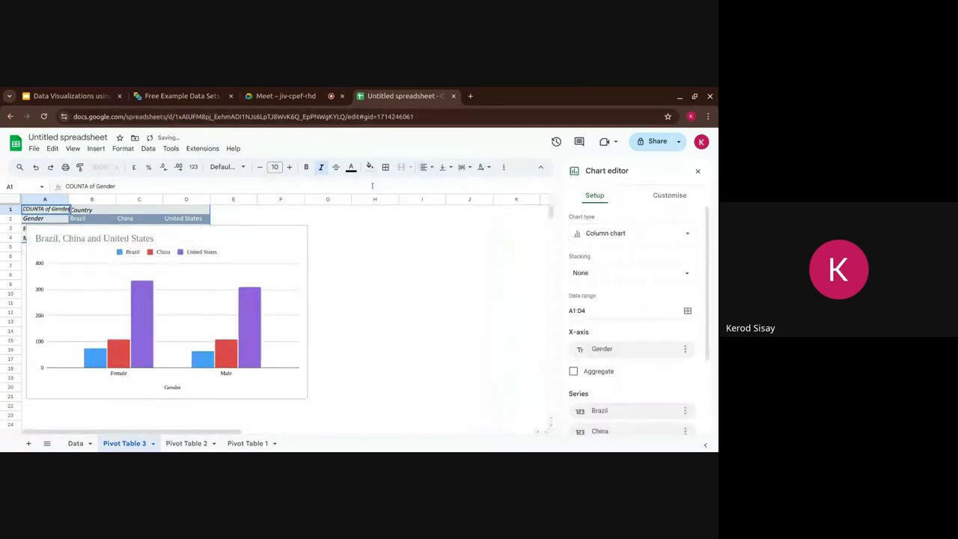
pyautogui.click(614, 241)
pyautogui.scroll(-2, 632, 315)
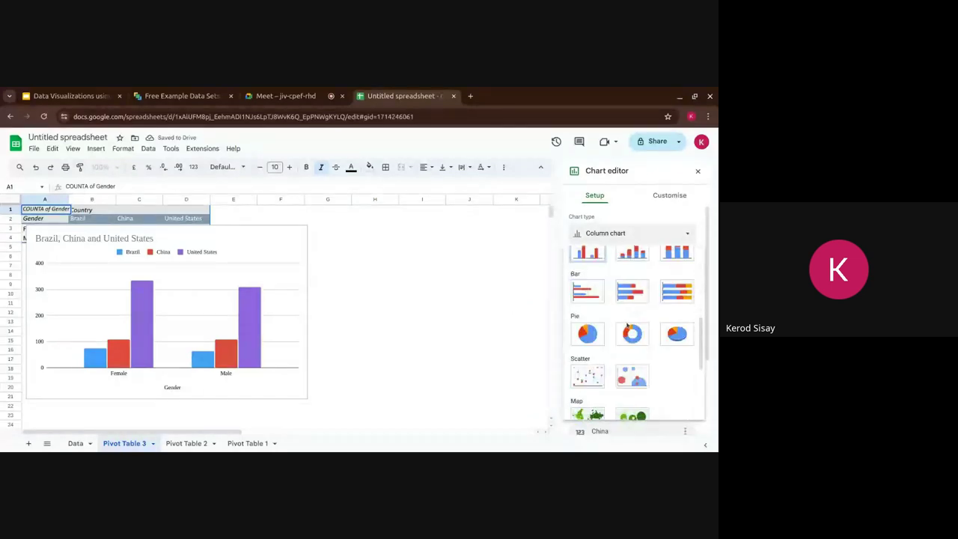
pyautogui.click(596, 335)
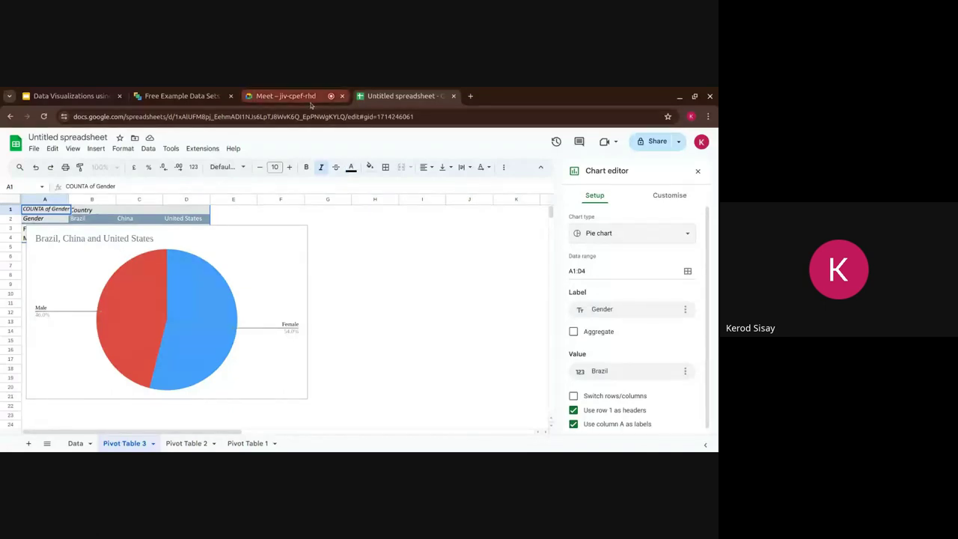
# Switch to the Google Meet call and read through the participants' in-call messages
pyautogui.moveTo(311, 104)
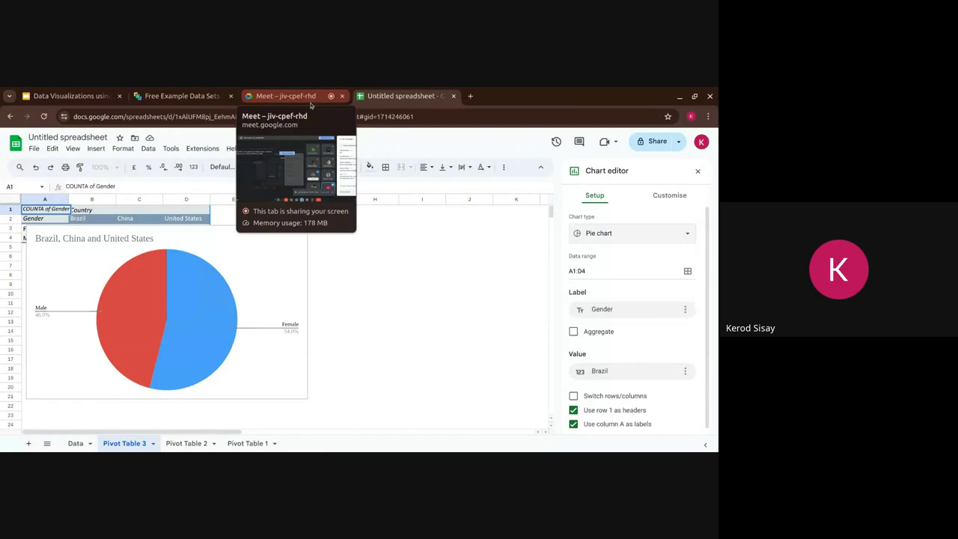
pyautogui.click(311, 104)
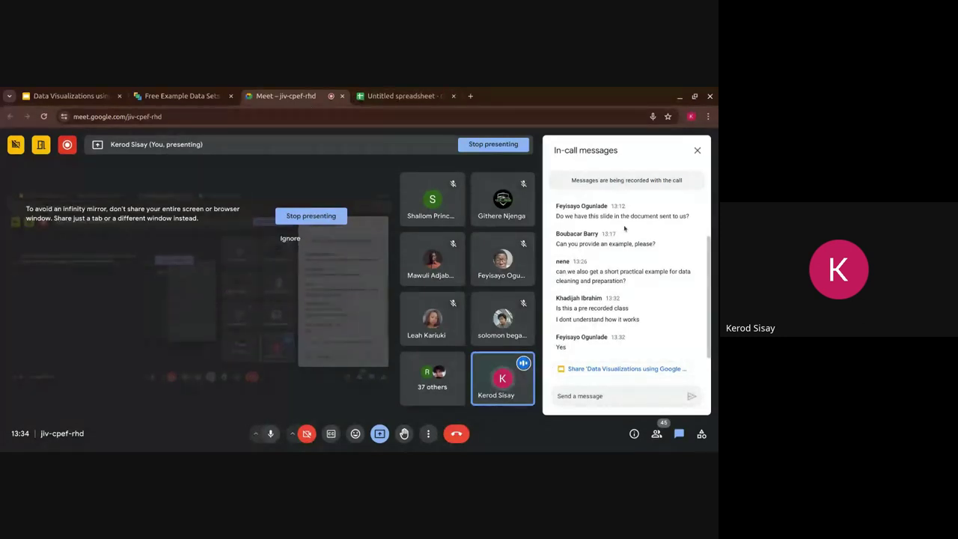
pyautogui.scroll(1, 621, 229)
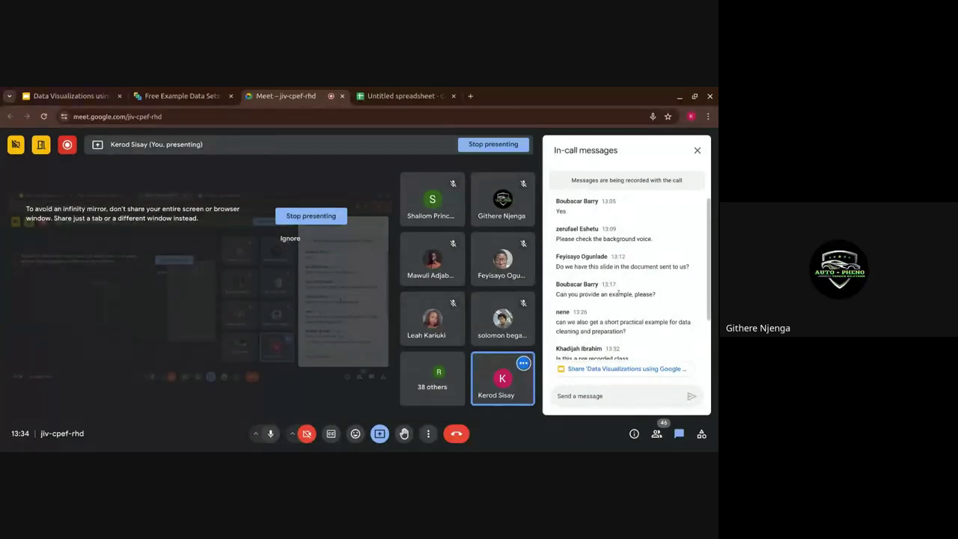
pyautogui.scroll(-2, 620, 295)
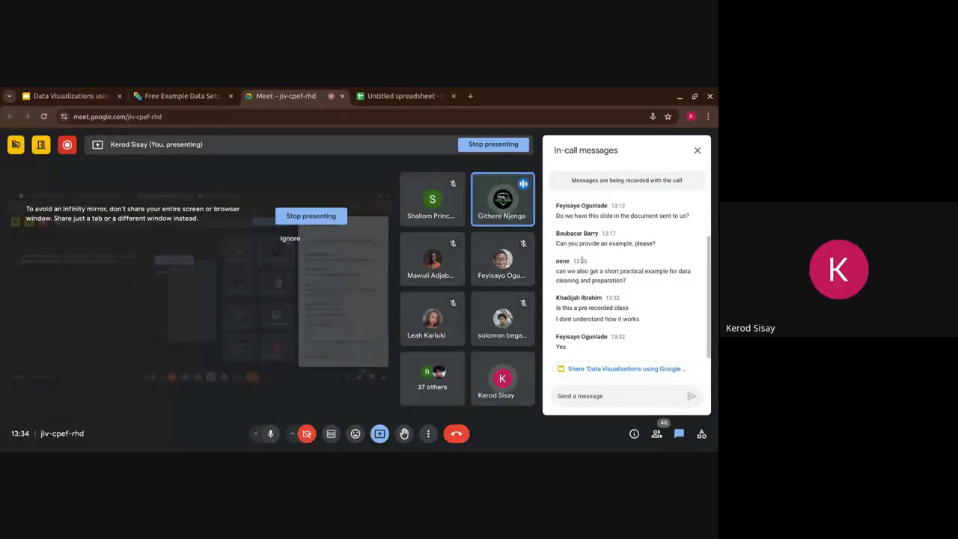
# Return to the Google Sheets spreadsheet and view the available options for the pie chart
pyautogui.click(378, 94)
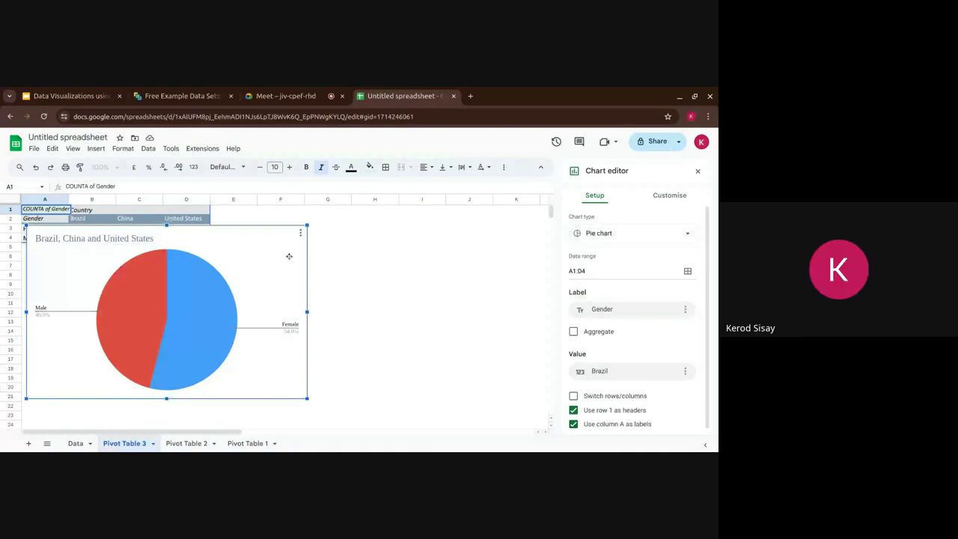
pyautogui.click(300, 233)
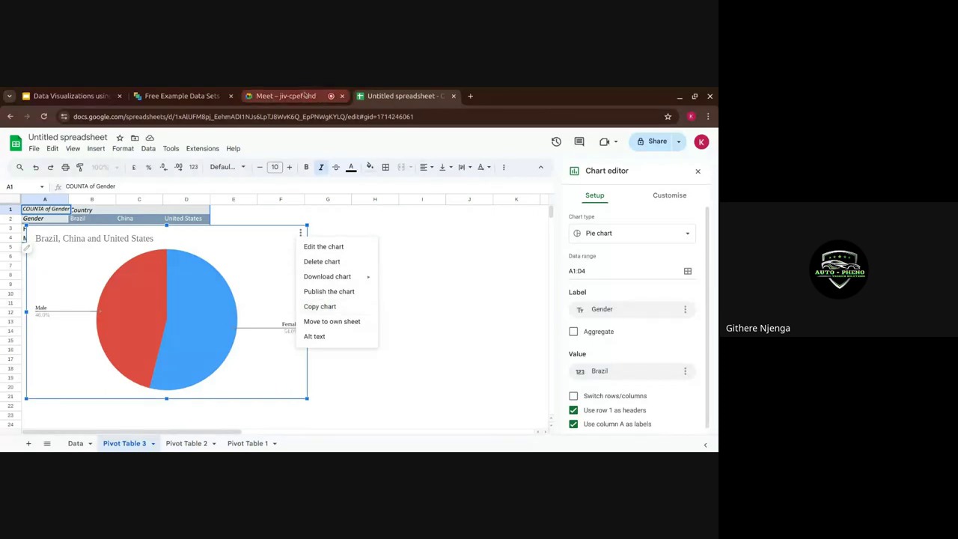
pyautogui.moveTo(303, 98)
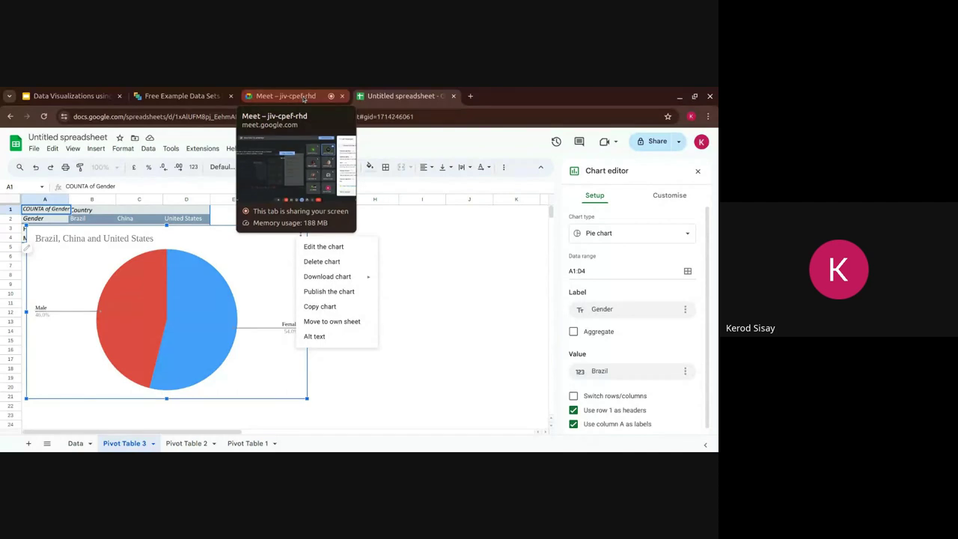
# Dismiss the chart options and check whether the spreadsheet's changes are saved to Drive
pyautogui.click(423, 318)
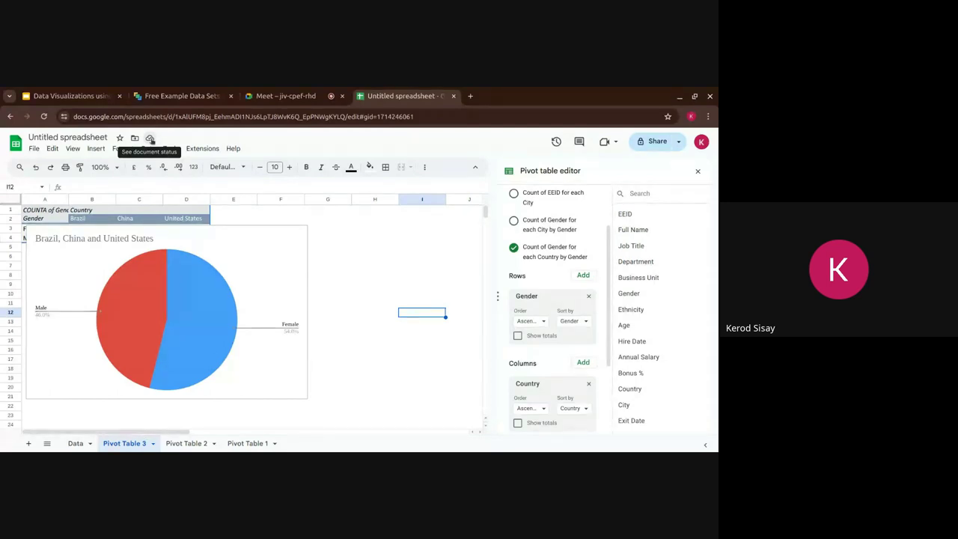
pyautogui.click(151, 140)
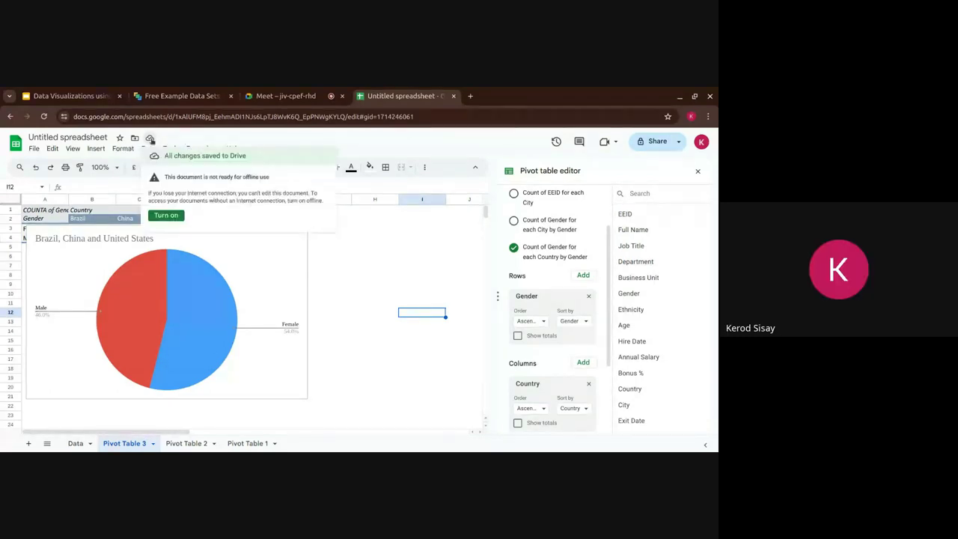
pyautogui.click(422, 265)
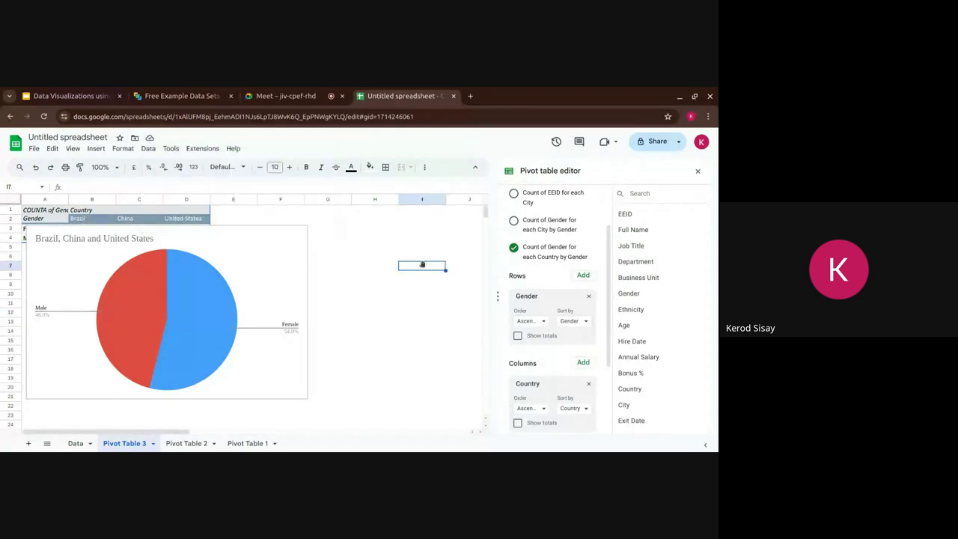
# Open Google Sheets in a new browser tab, reopen Untitled spreadsheet from the recent files and show its Pivot Table 3 sheet
pyautogui.click(471, 97)
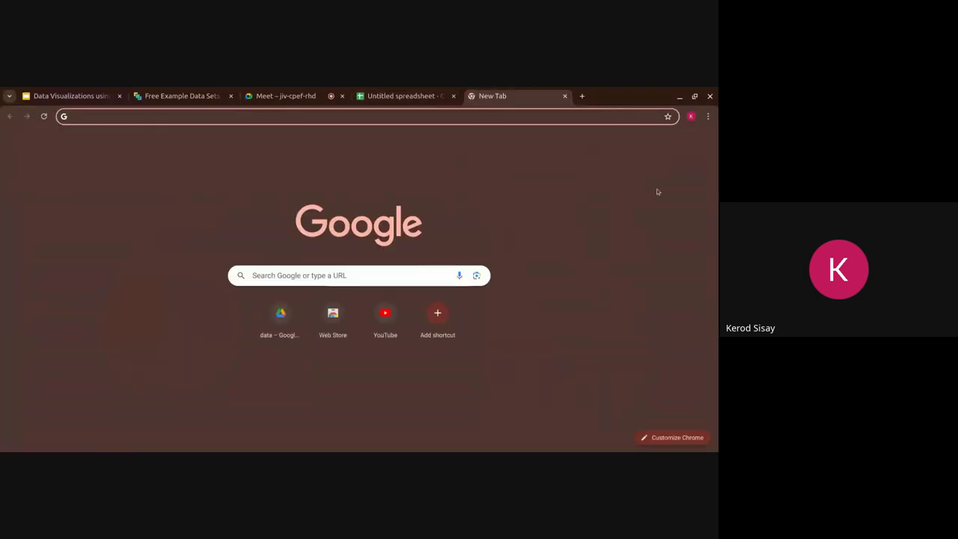
pyautogui.click(675, 142)
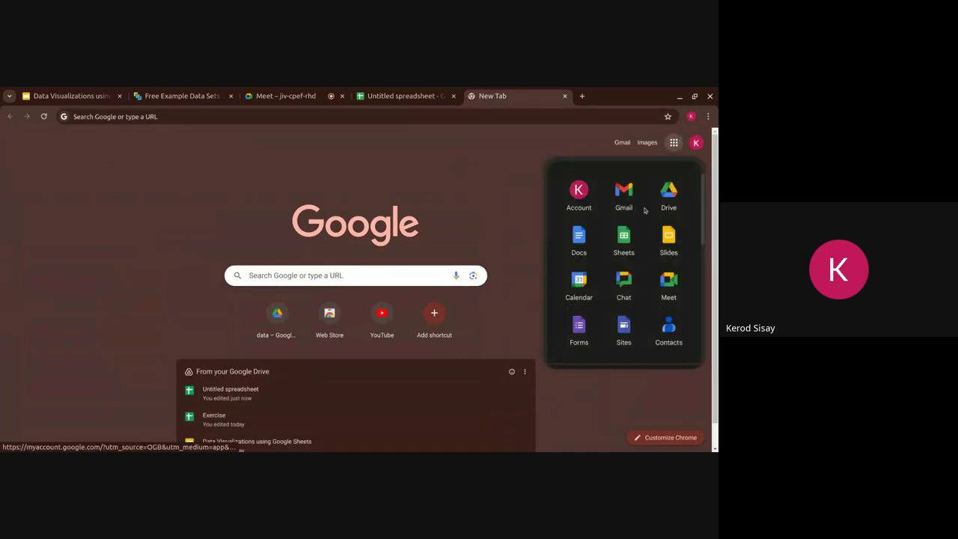
pyautogui.click(632, 239)
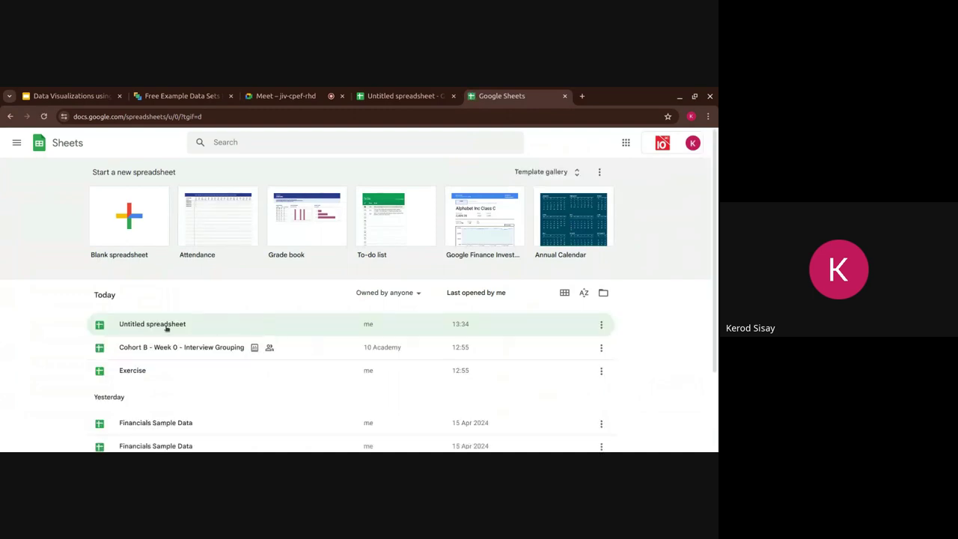
pyautogui.click(166, 328)
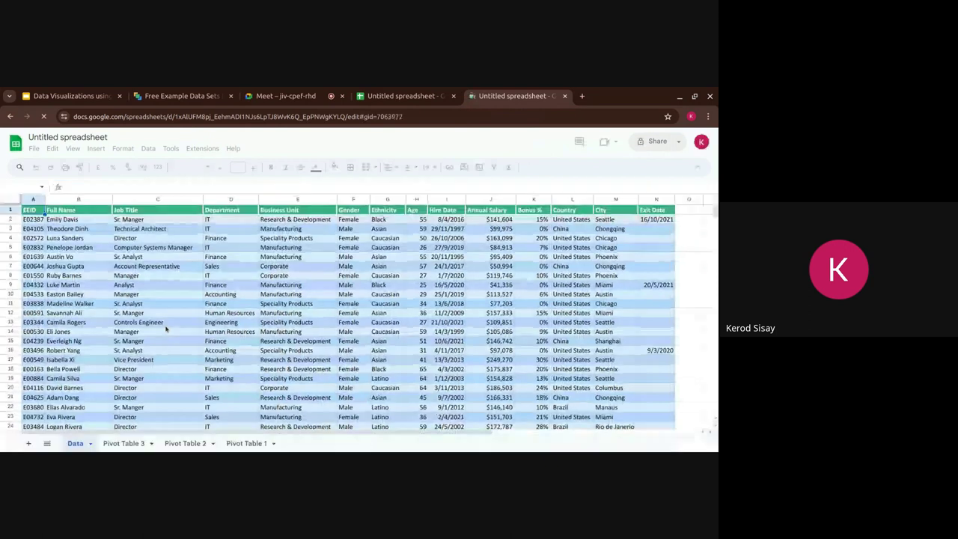
pyautogui.click(174, 443)
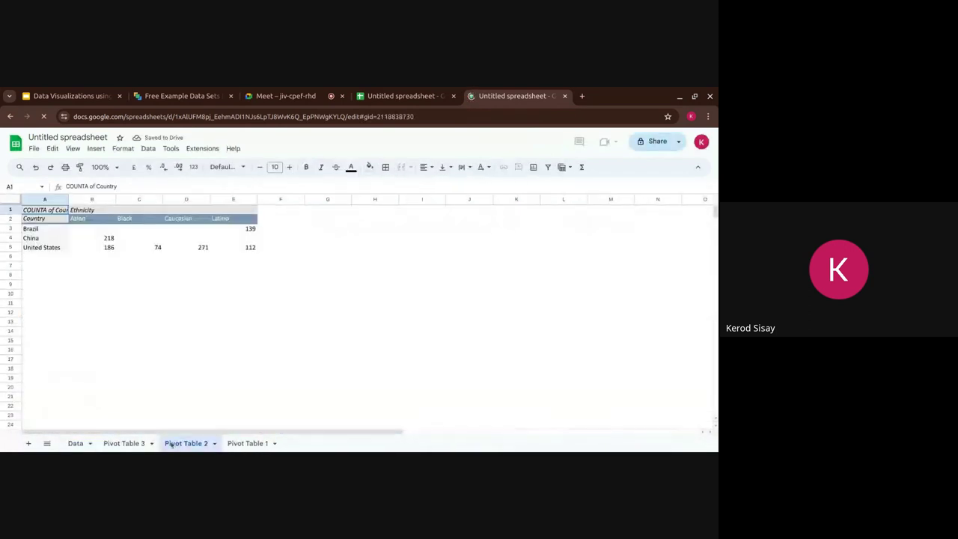
pyautogui.click(140, 443)
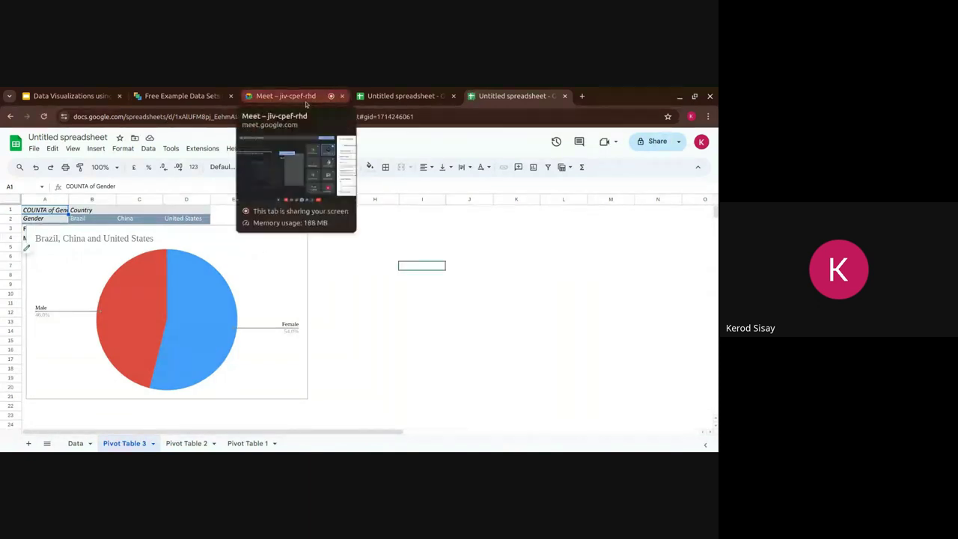
# Switch to the Google Meet call and check the participants' raised hands and in-call messages
pyautogui.click(305, 102)
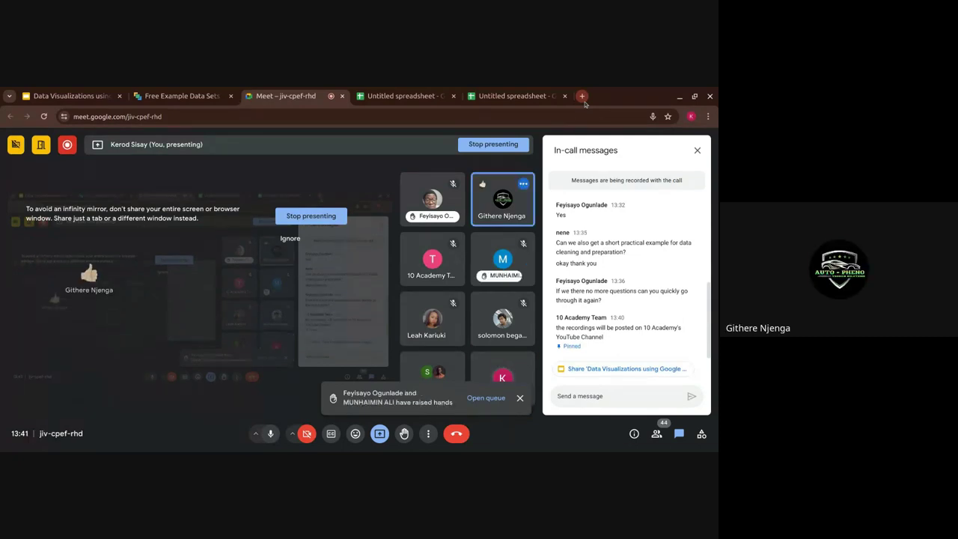
pyautogui.moveTo(510, 251)
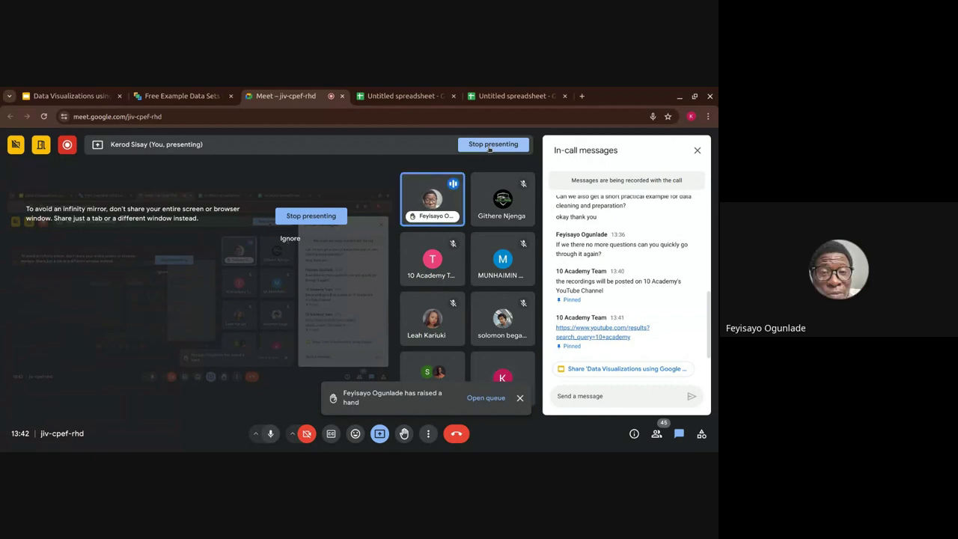
pyautogui.click(432, 101)
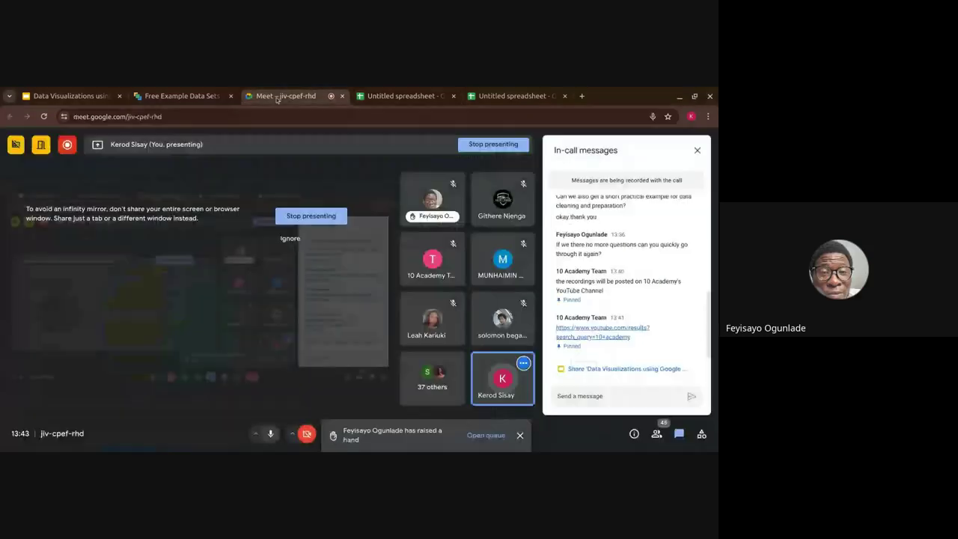
pyautogui.click(279, 97)
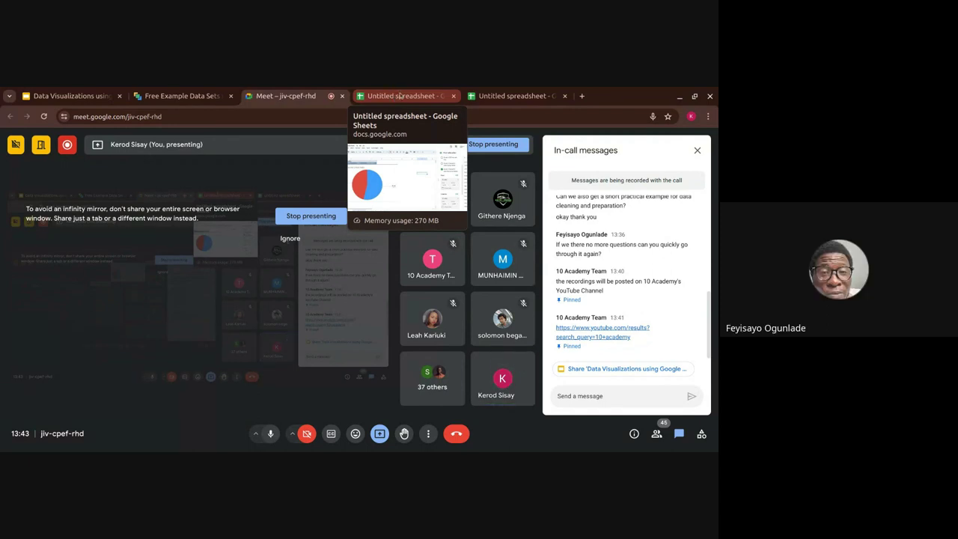
# Return to the Google Sheets spreadsheet, start a file import and look through the shared, recent and upload file sources
pyautogui.click(399, 97)
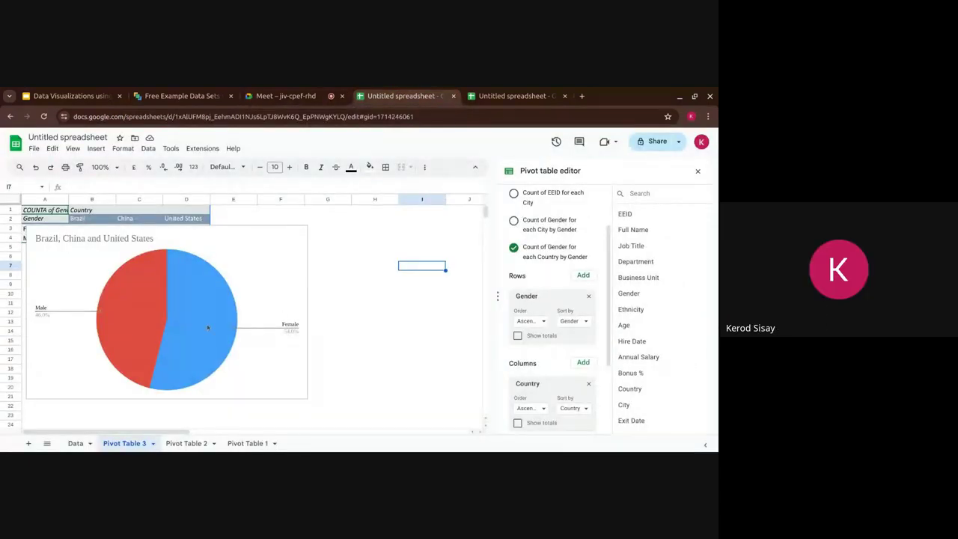
pyautogui.click(34, 149)
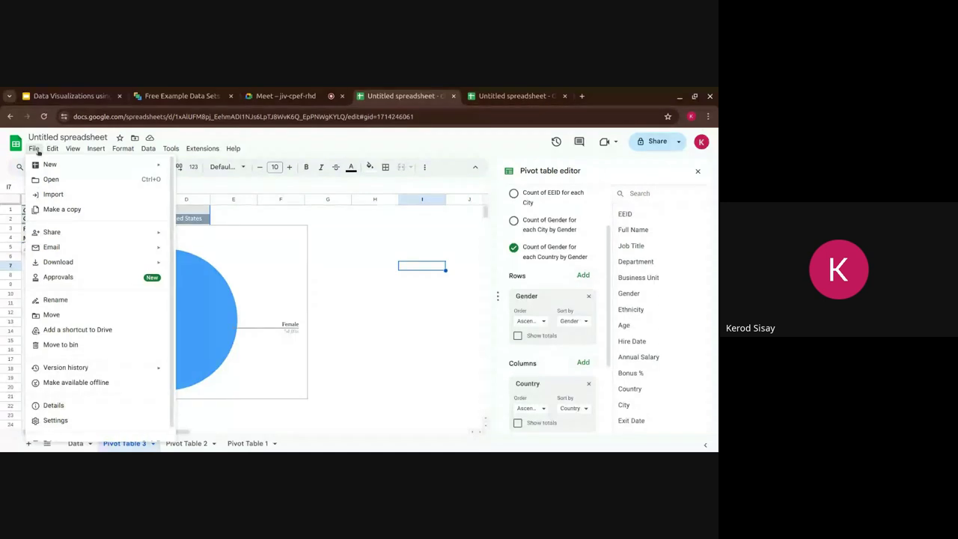
pyautogui.click(50, 195)
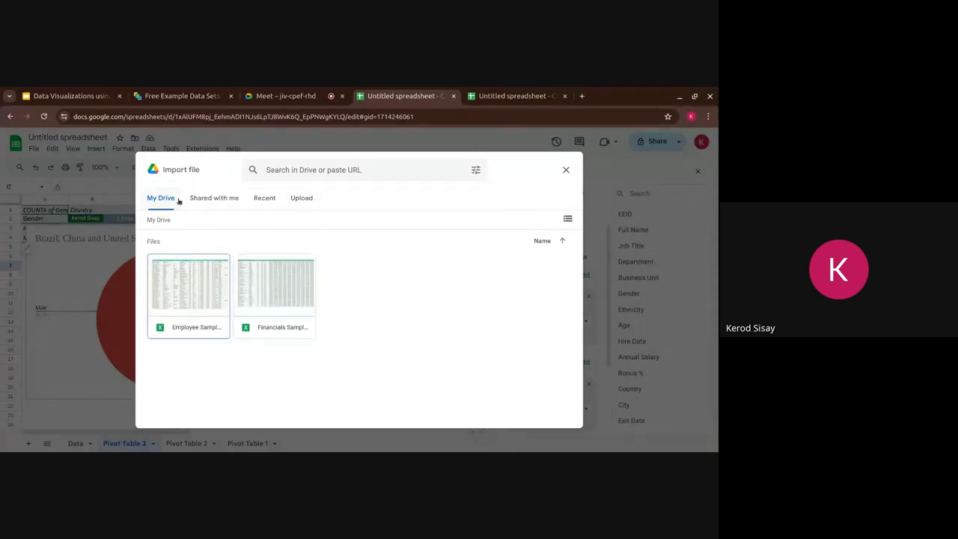
pyautogui.click(226, 198)
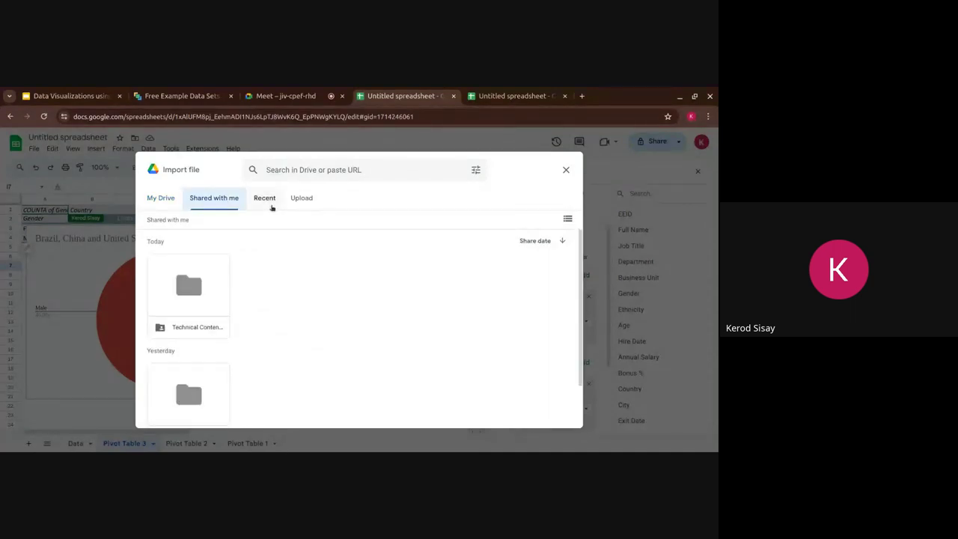
pyautogui.click(272, 208)
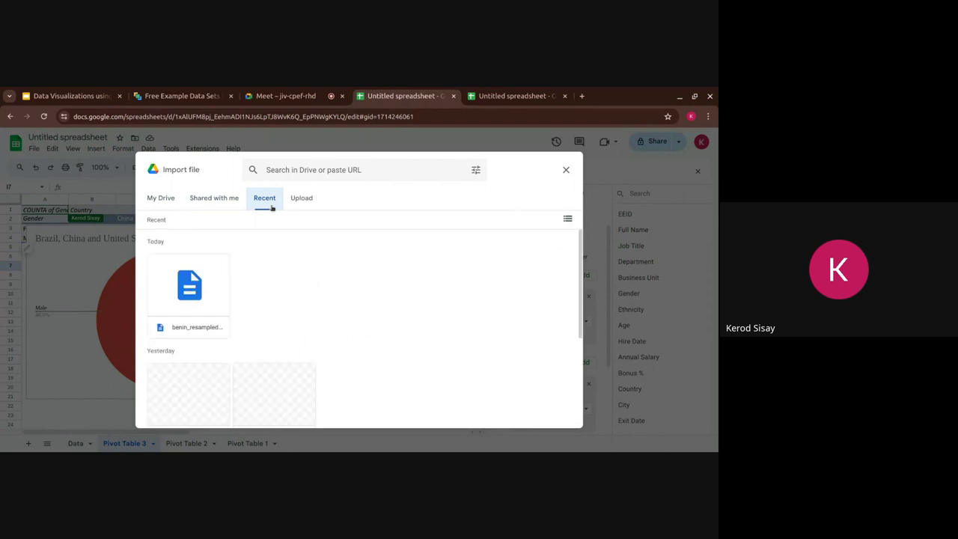
pyautogui.scroll(-3, 182, 338)
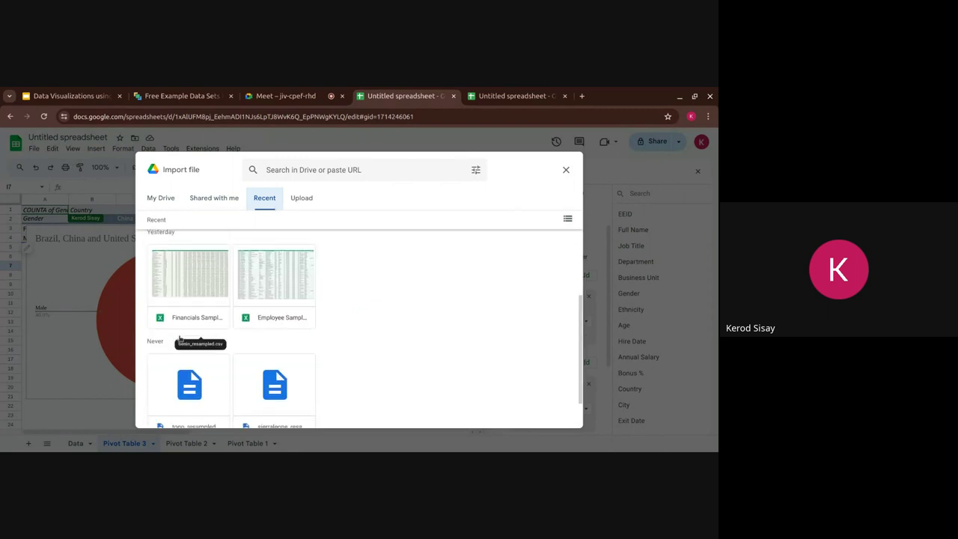
pyautogui.scroll(-1, 180, 339)
pyautogui.scroll(3, 180, 338)
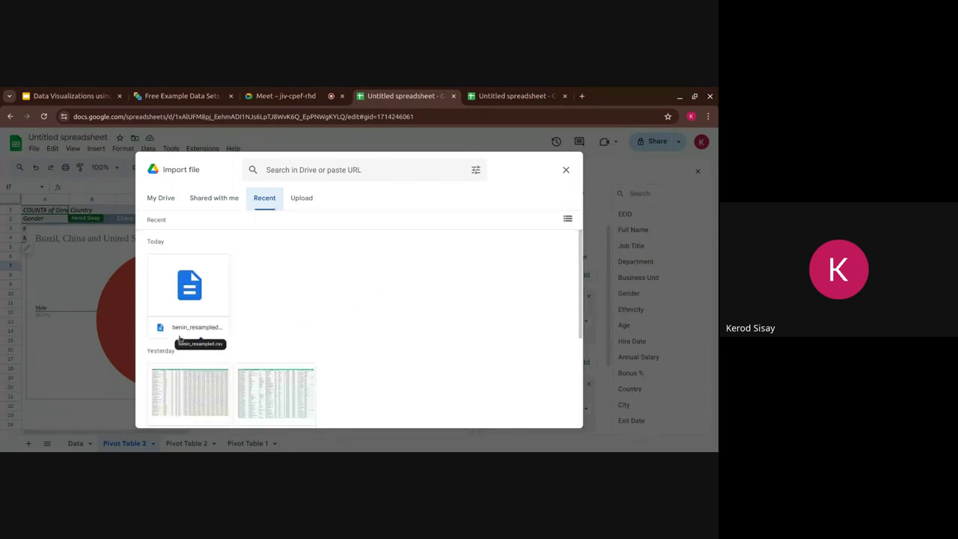
pyautogui.click(303, 200)
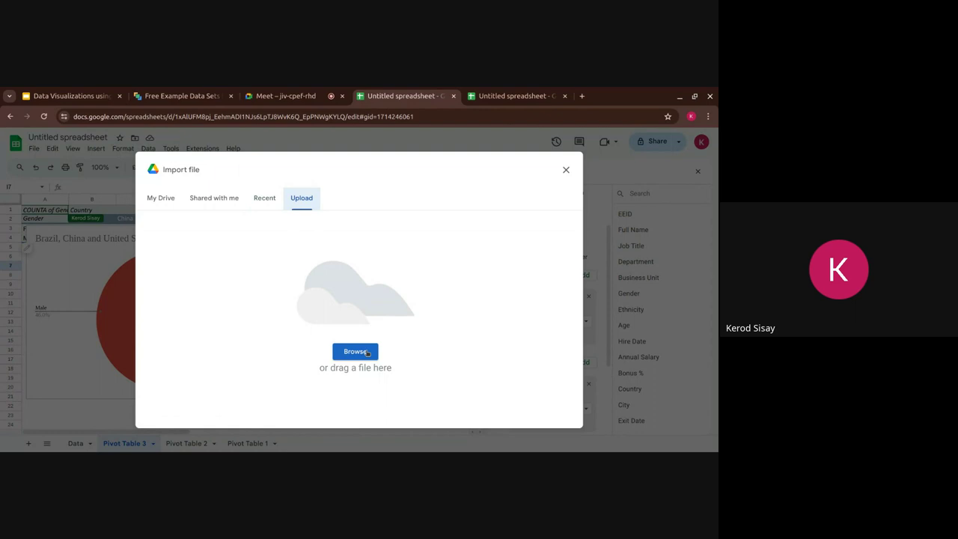
# Import Employee Sample Data.xlsx from My Drive with the import location set to Replace spreadsheet
pyautogui.click(165, 203)
pyautogui.click(210, 297)
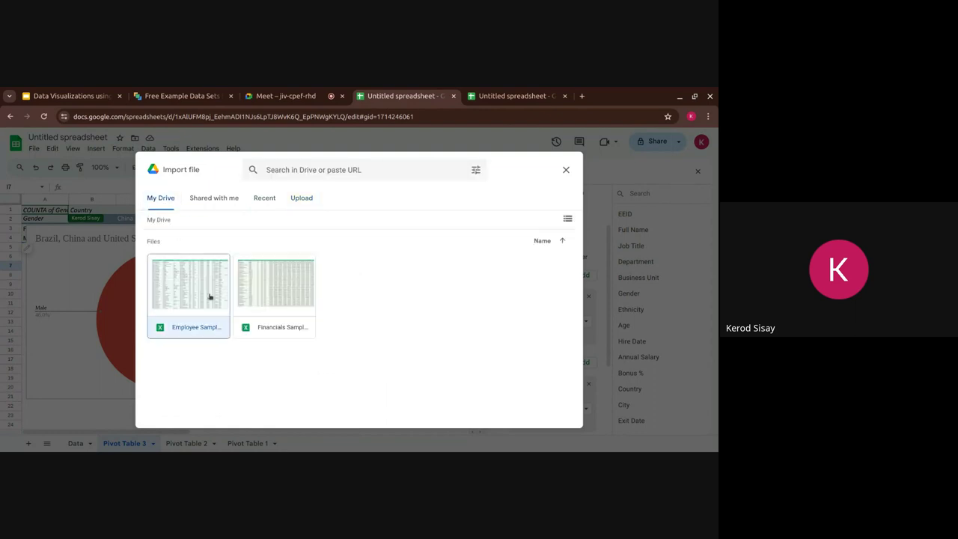
pyautogui.doubleClick(211, 297)
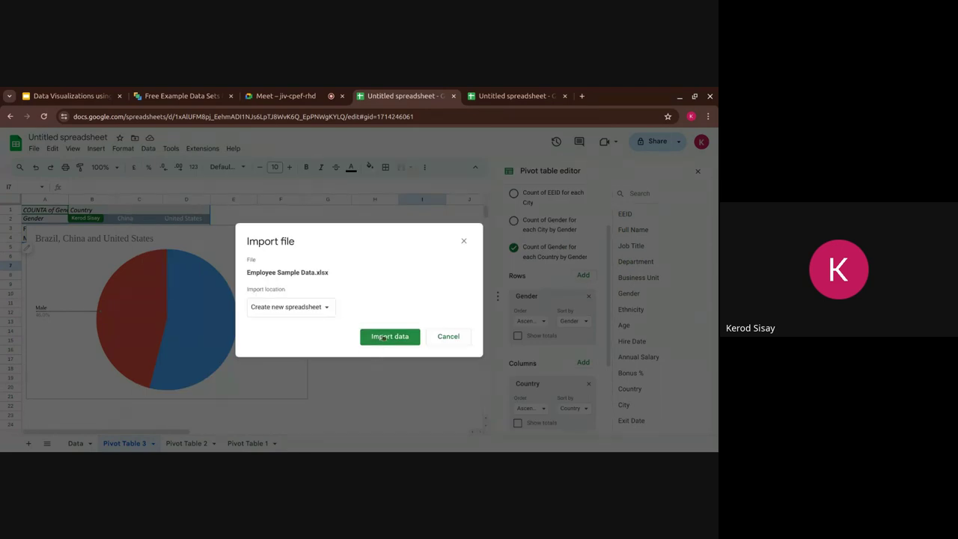
pyautogui.click(296, 307)
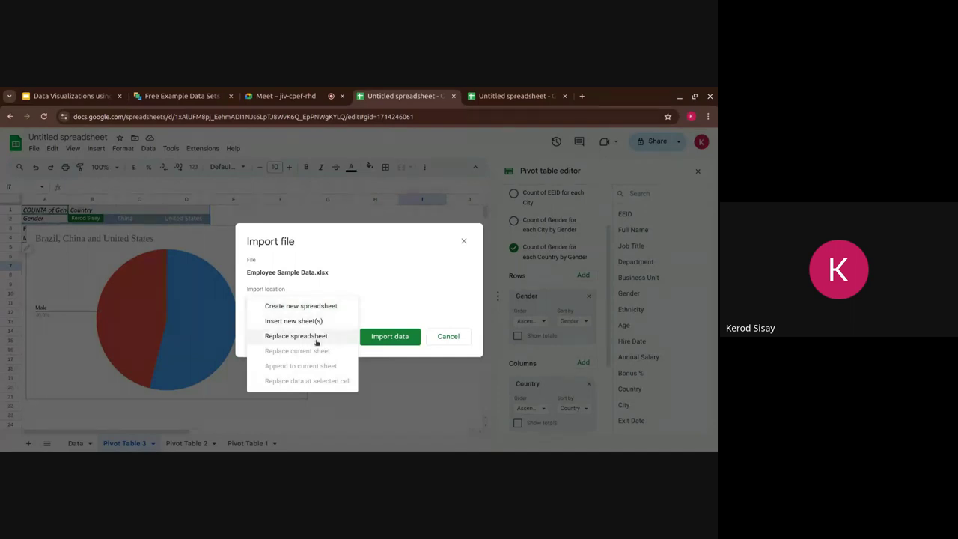
pyautogui.click(317, 343)
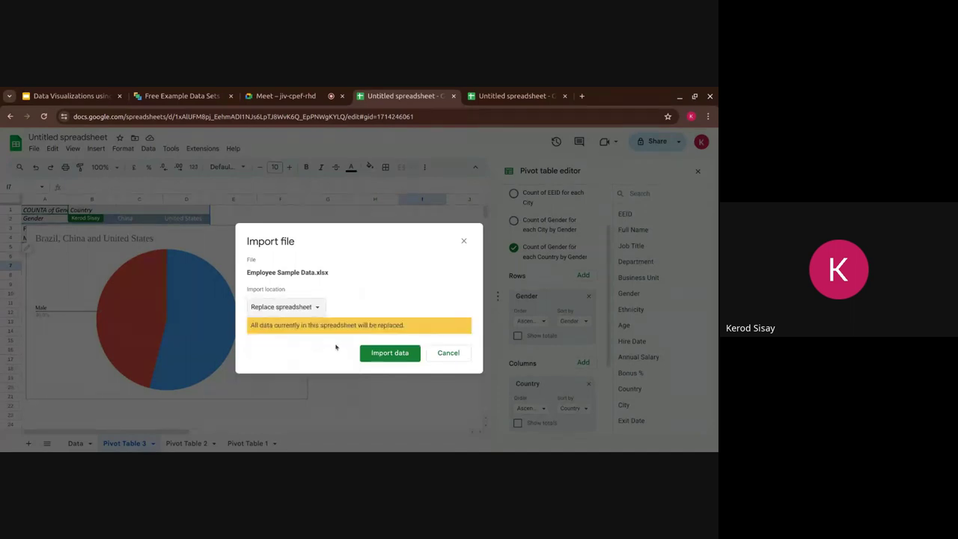
pyautogui.click(388, 354)
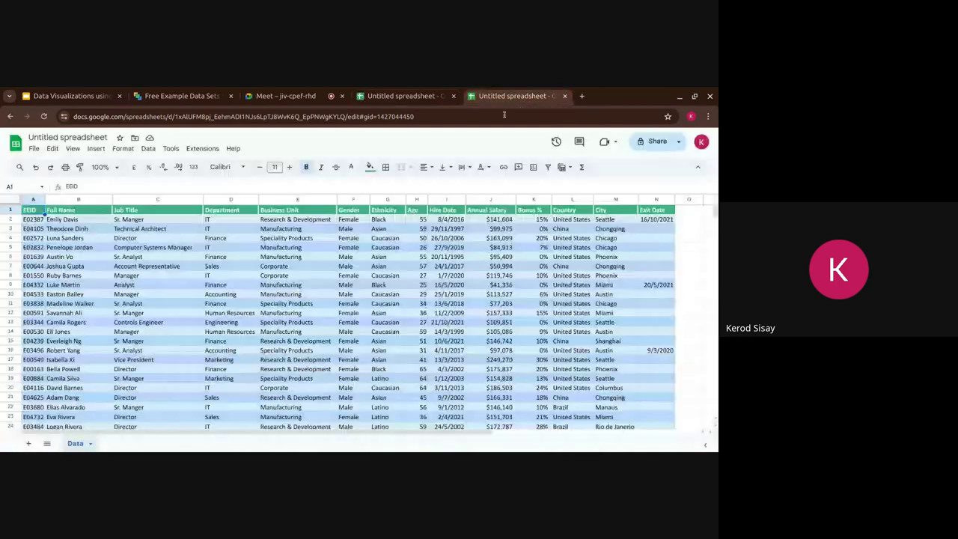
# Import benin_resampled.csv from the shared data folder as a new sheet, keeping automatic separator detection and text conversion
pyautogui.click(35, 148)
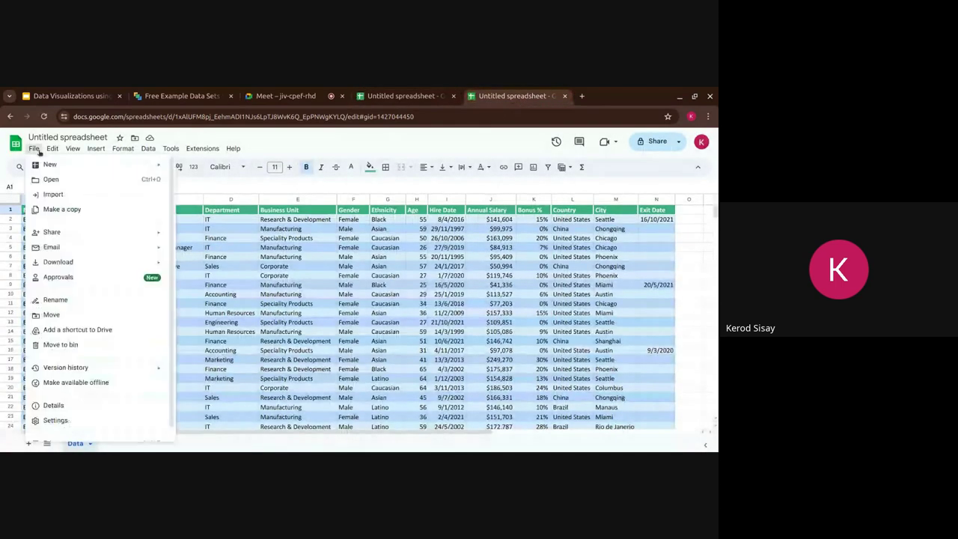
pyautogui.click(78, 194)
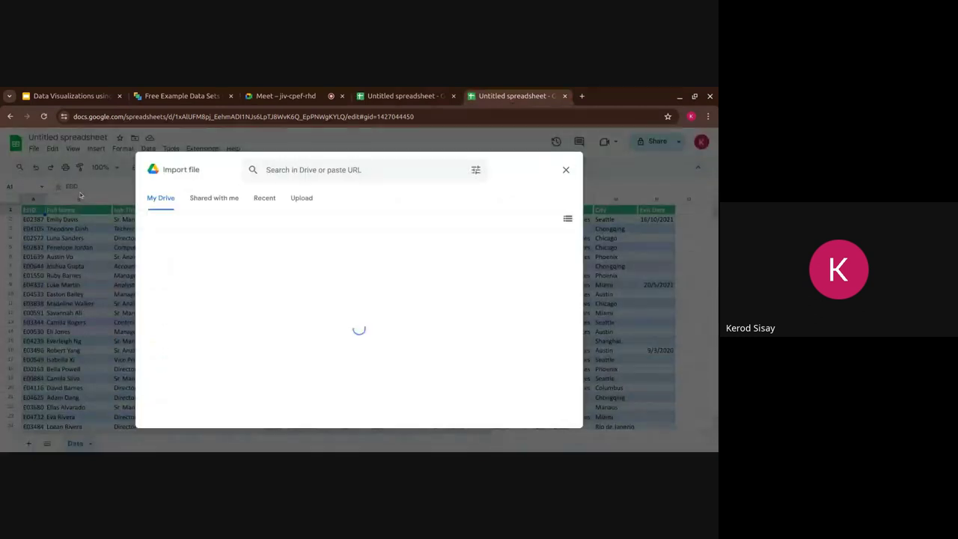
pyautogui.click(209, 201)
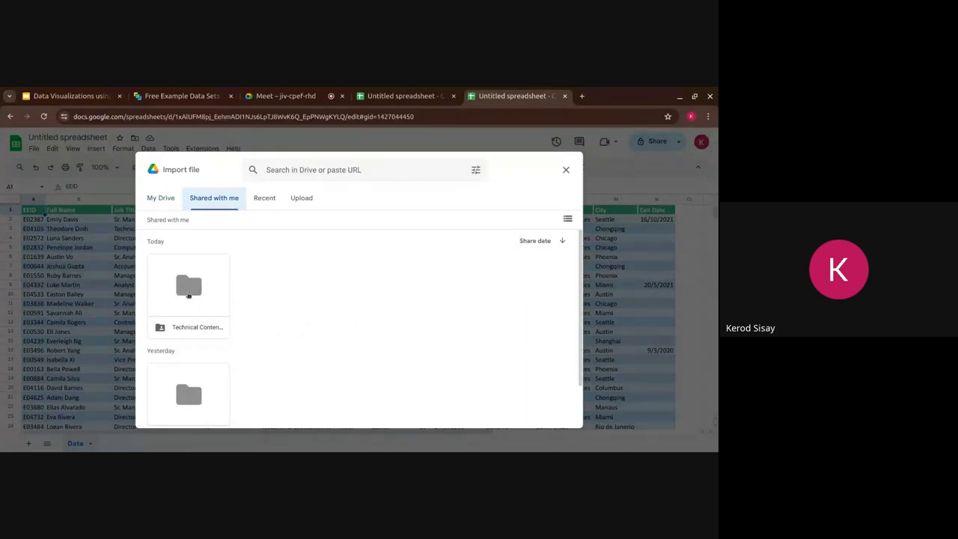
pyautogui.scroll(-1, 191, 315)
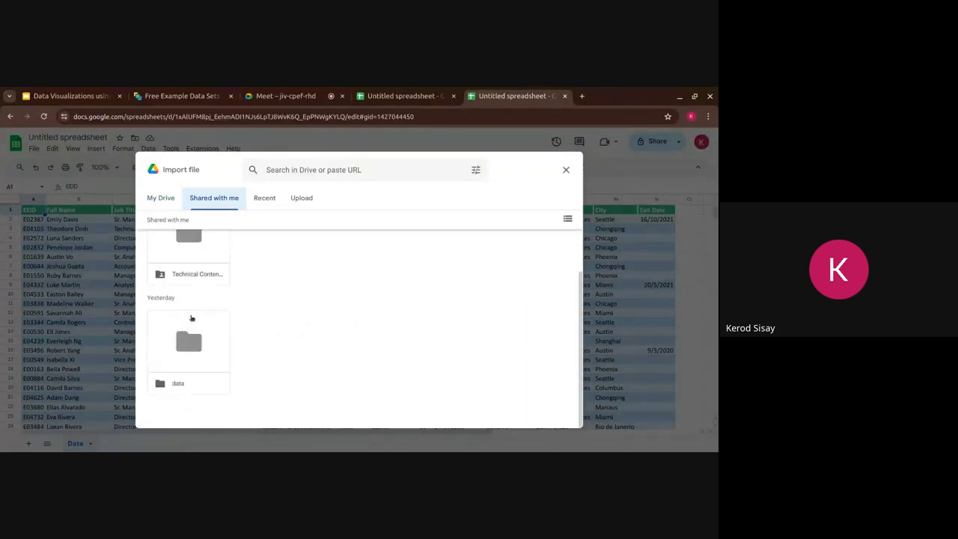
pyautogui.doubleClick(181, 373)
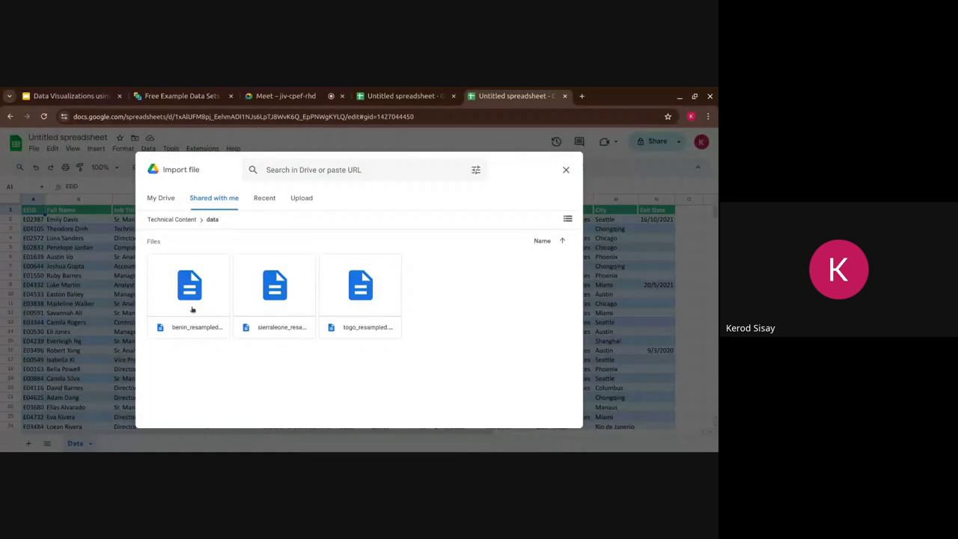
pyautogui.doubleClick(191, 309)
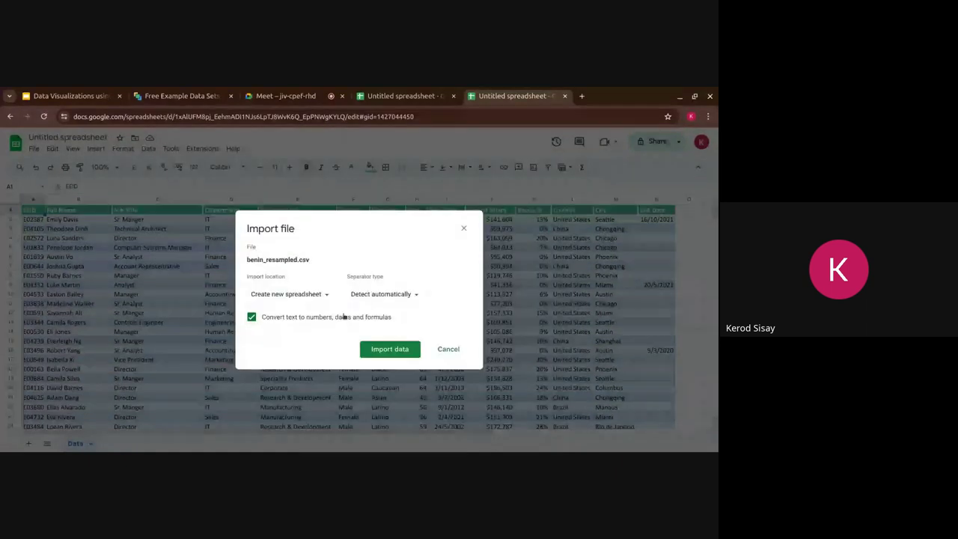
pyautogui.click(321, 295)
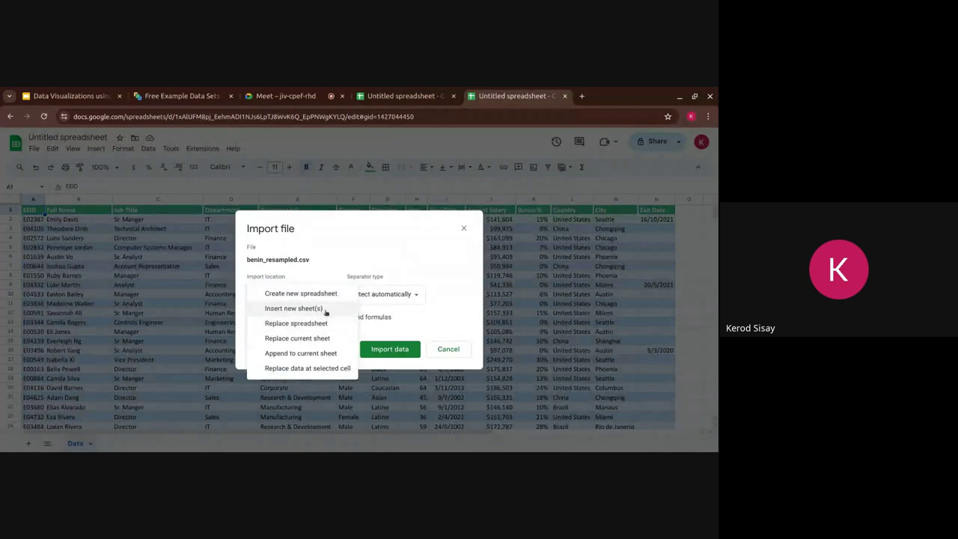
pyautogui.click(323, 309)
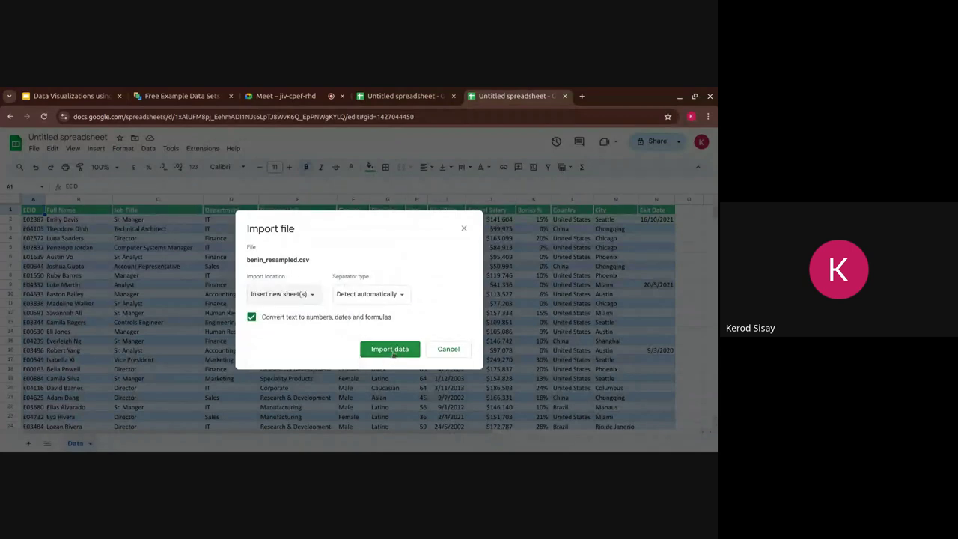
pyautogui.click(393, 355)
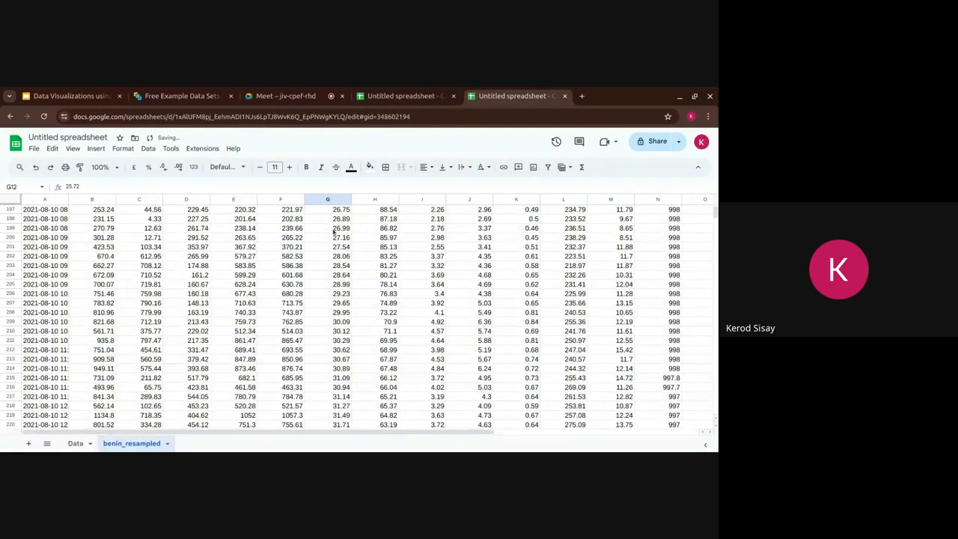
# Look through the rows of the benin_resampled sheet, check the Google Meet in-call messages, and return to the sheet's header row
pyautogui.click(353, 296)
pyautogui.scroll(-6, 354, 295)
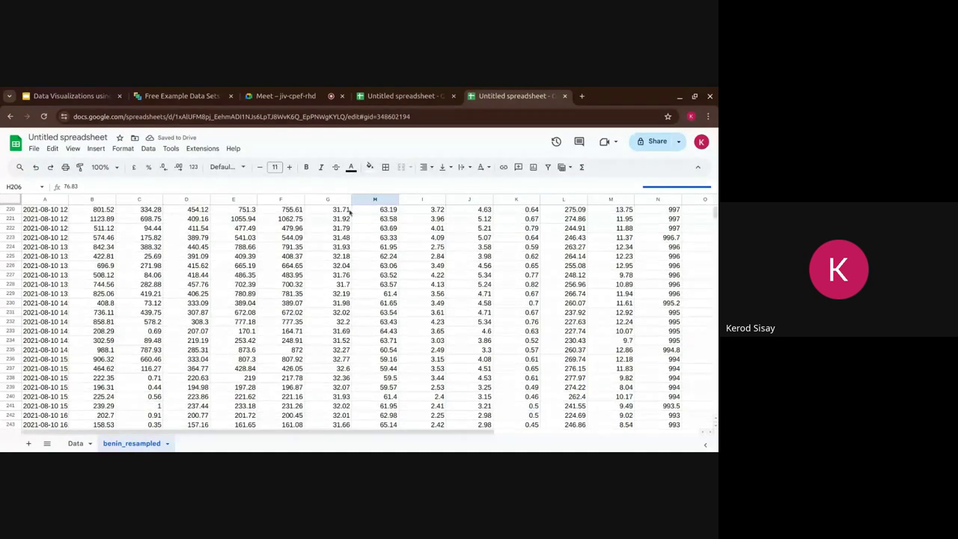
pyautogui.click(300, 99)
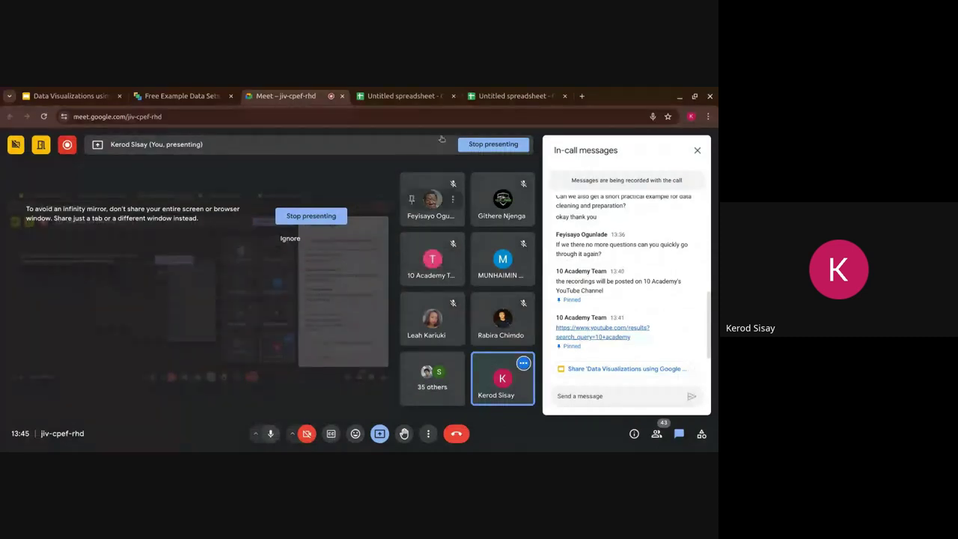
pyautogui.click(500, 96)
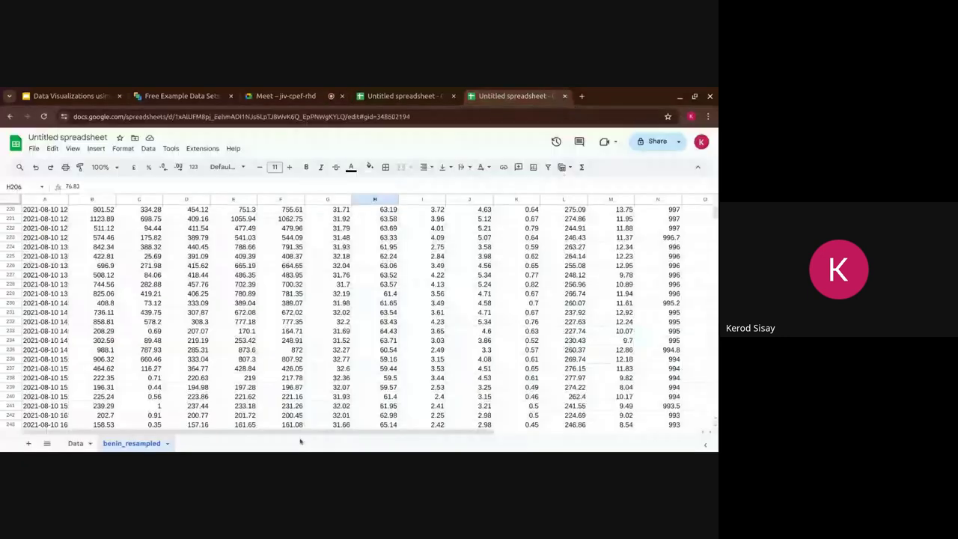
pyautogui.scroll(20, 326, 349)
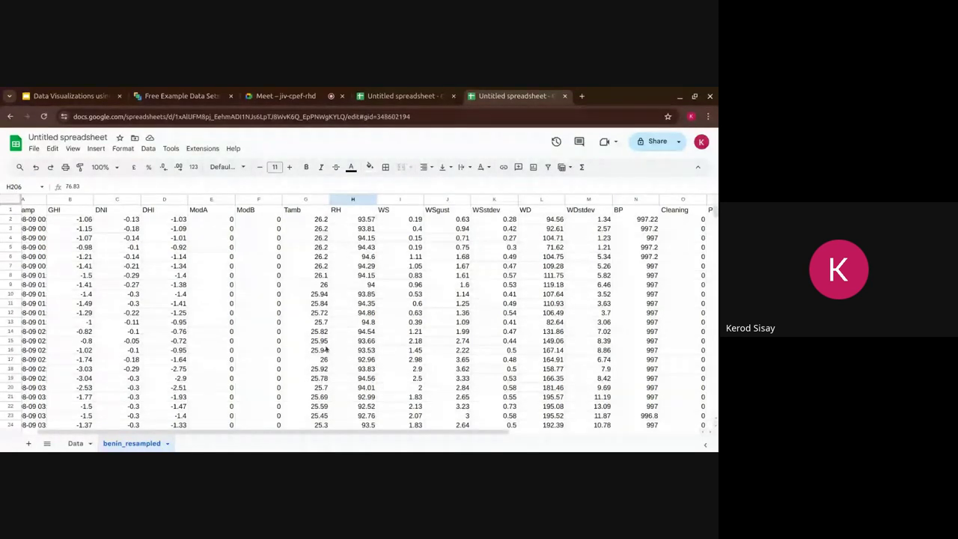
# Create a pivot table from Data!A1:N1001 in a new sheet, using the suggested Count of EEID for each City
pyautogui.click(77, 443)
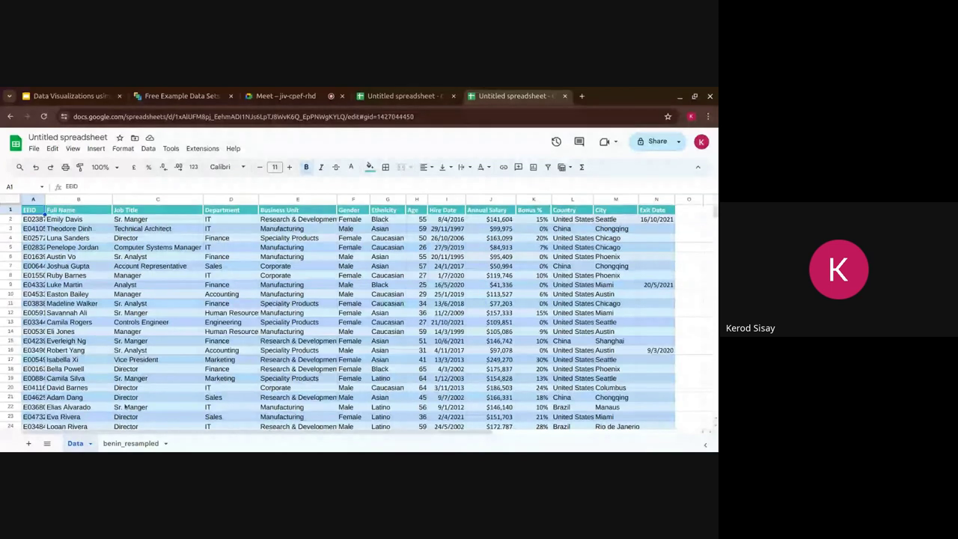
pyautogui.click(95, 148)
pyautogui.click(124, 247)
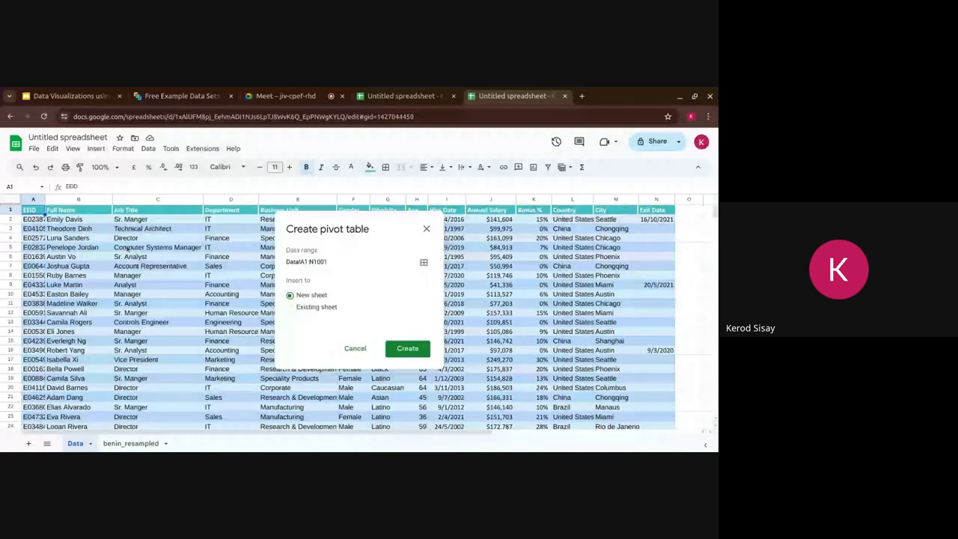
pyautogui.click(407, 350)
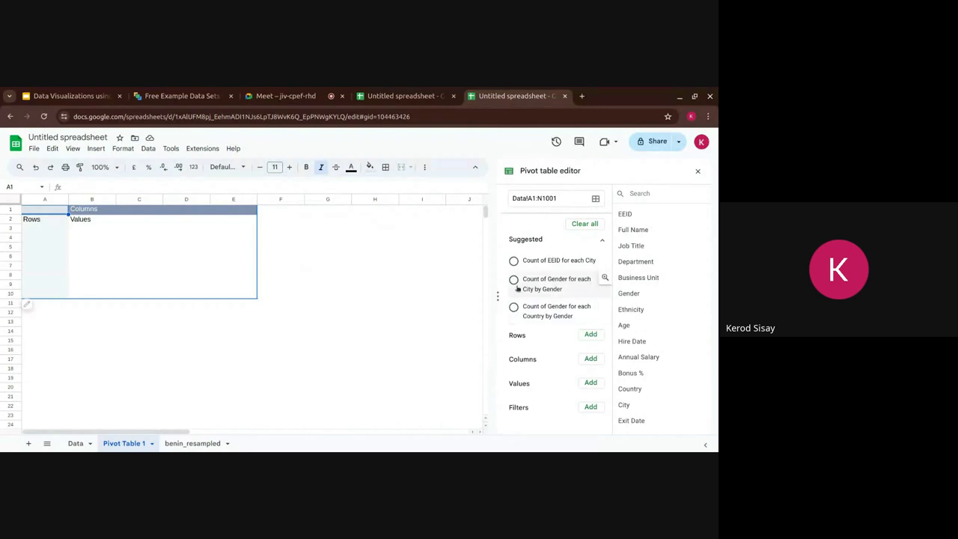
pyautogui.click(513, 262)
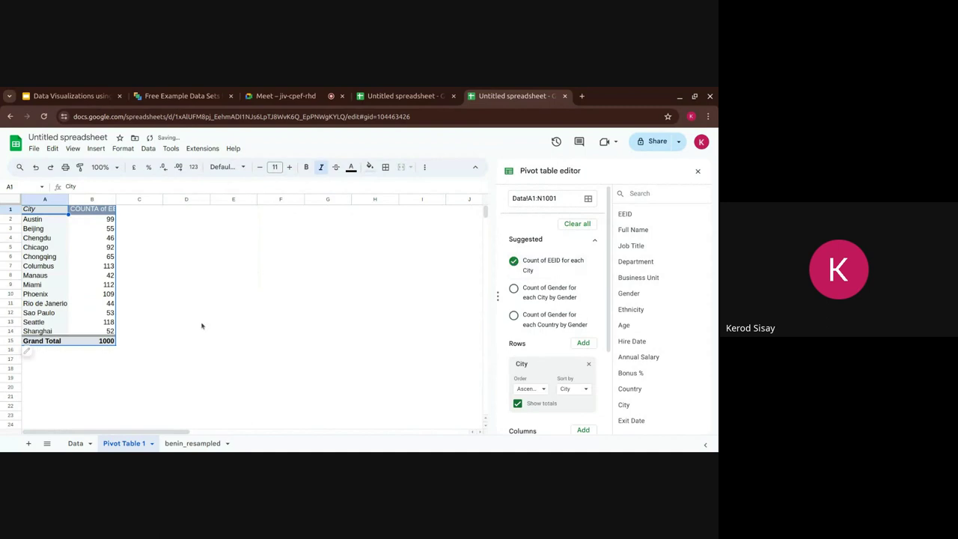
# Turn off the totals for the City row group in the pivot table
pyautogui.click(531, 411)
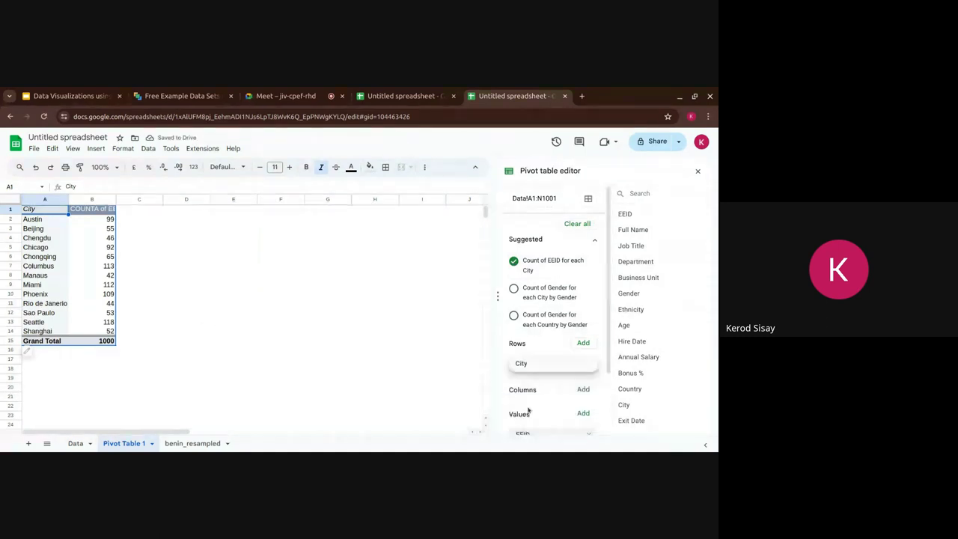
pyautogui.click(517, 404)
pyautogui.scroll(-3, 516, 404)
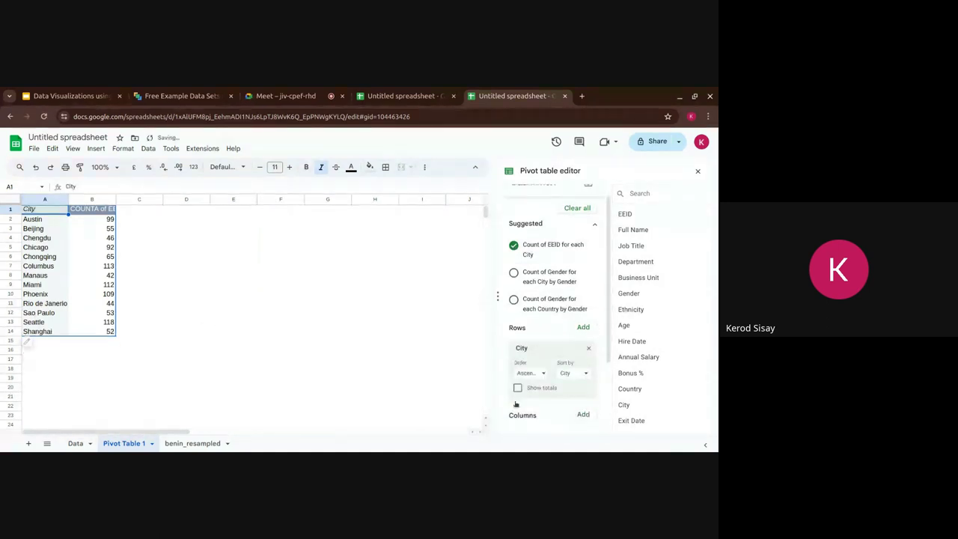
pyautogui.scroll(2, 530, 386)
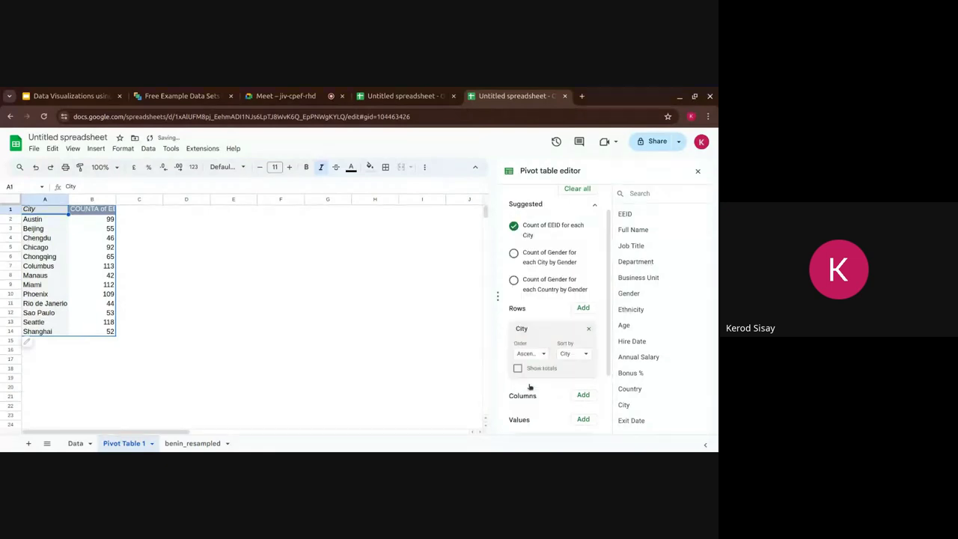
pyautogui.scroll(1, 529, 386)
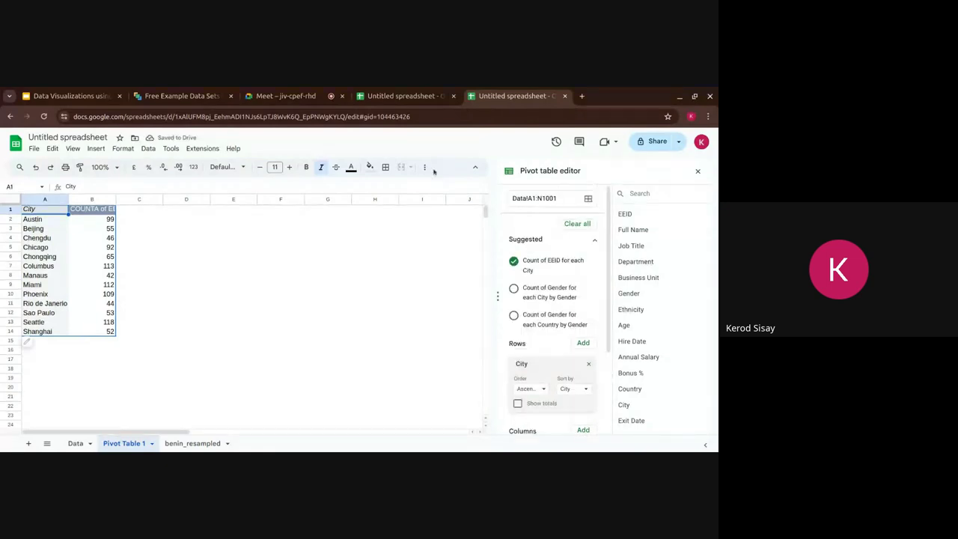
# Insert a chart of the EEID count per city from the pivot table and move it beside the table, starting around column D
pyautogui.click(427, 167)
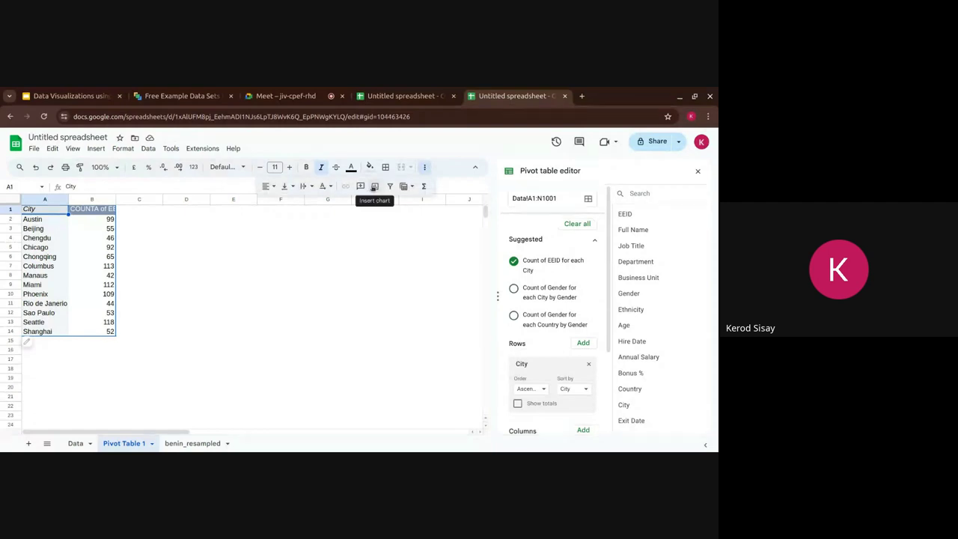
pyautogui.click(374, 186)
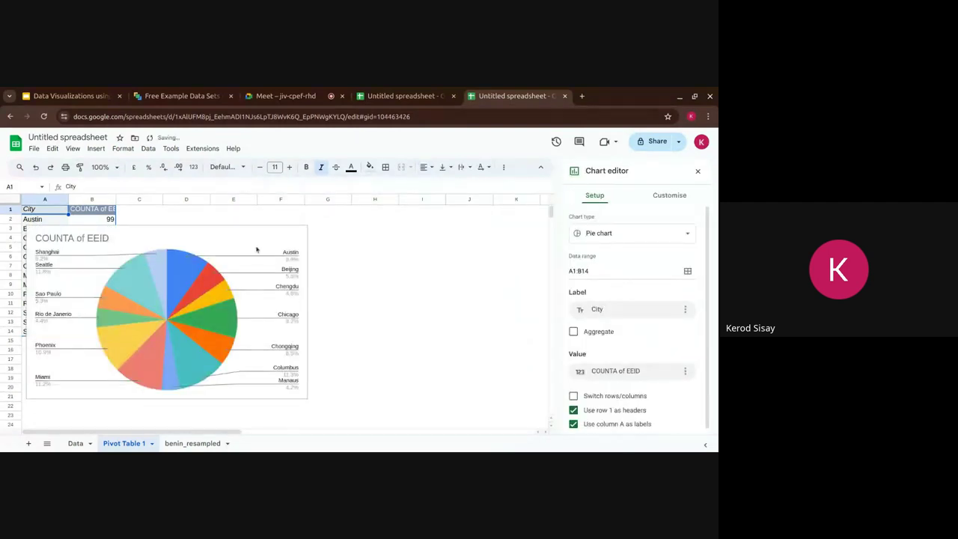
pyautogui.click(301, 229)
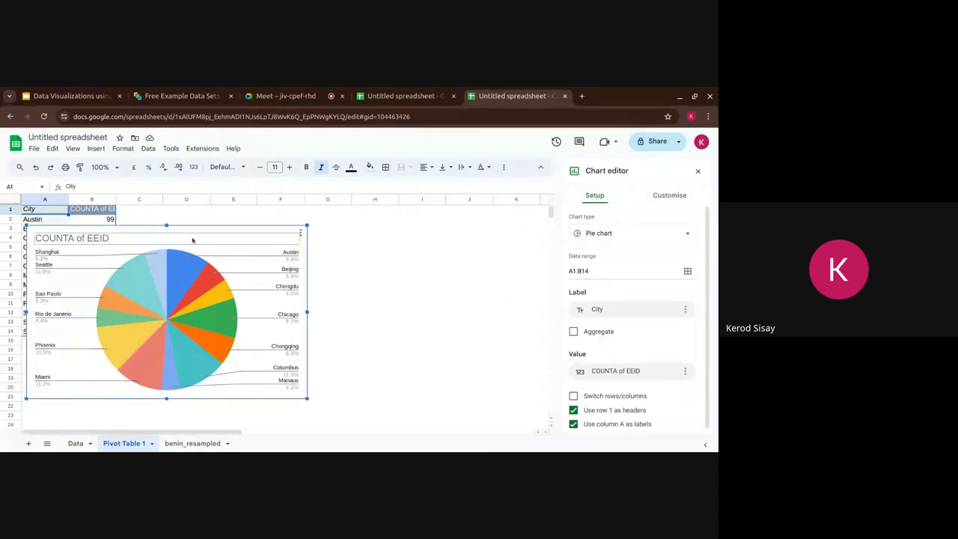
pyautogui.moveTo(229, 232); pyautogui.dragTo(366, 210)
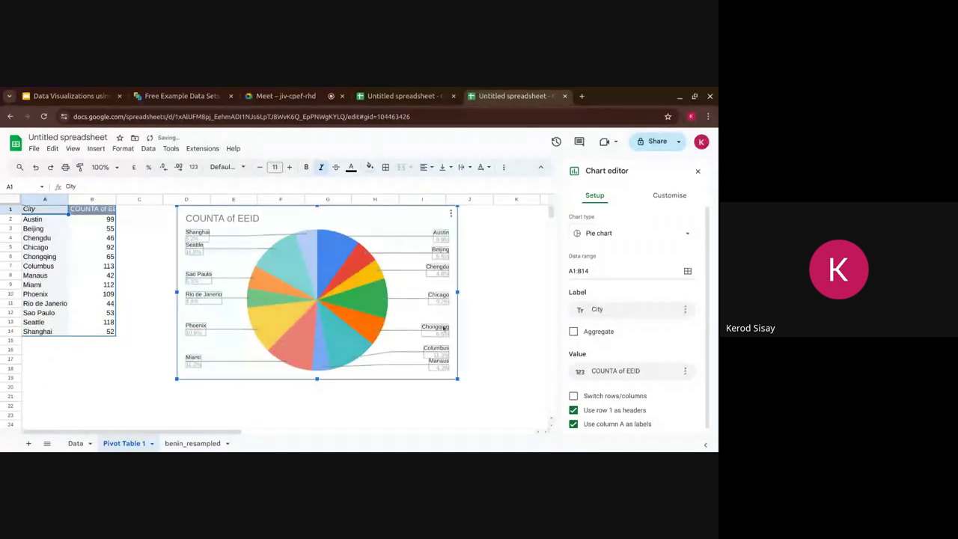
# Enlarge the pie chart and change its type to the suggested column chart of COUNTA of EEID vs City
pyautogui.moveTo(458, 379); pyautogui.dragTo(510, 411)
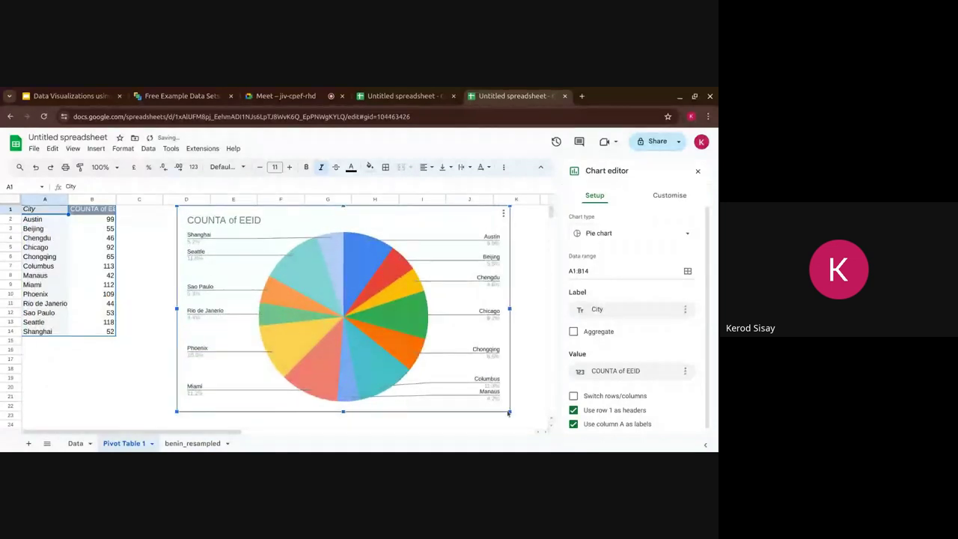
pyautogui.click(628, 234)
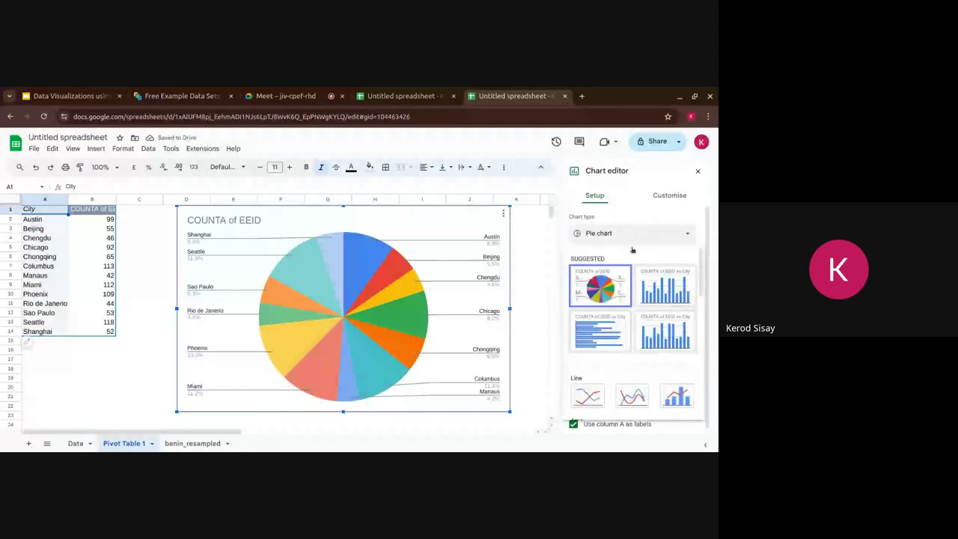
pyautogui.click(652, 285)
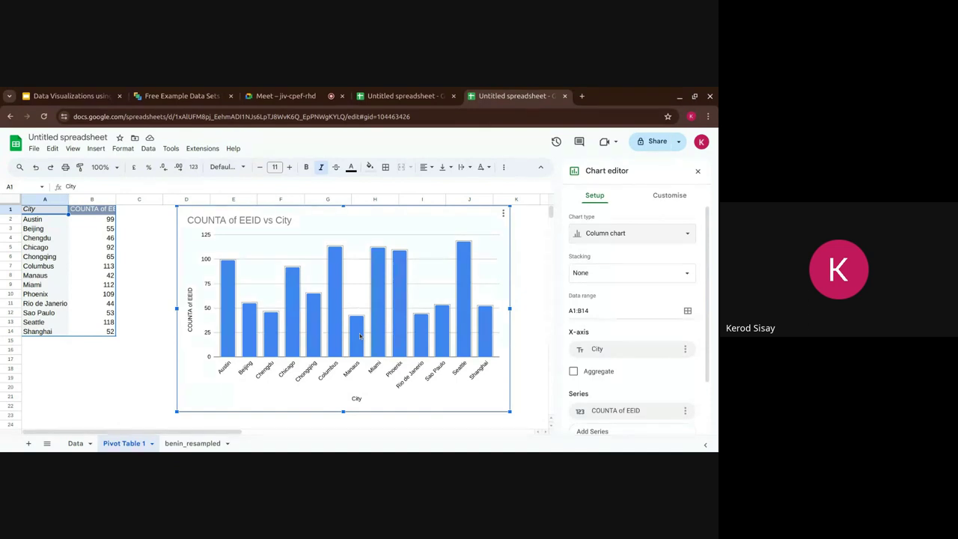
# Switch to the Google Meet call, check the in-call messages and stop presenting the screen
pyautogui.click(315, 105)
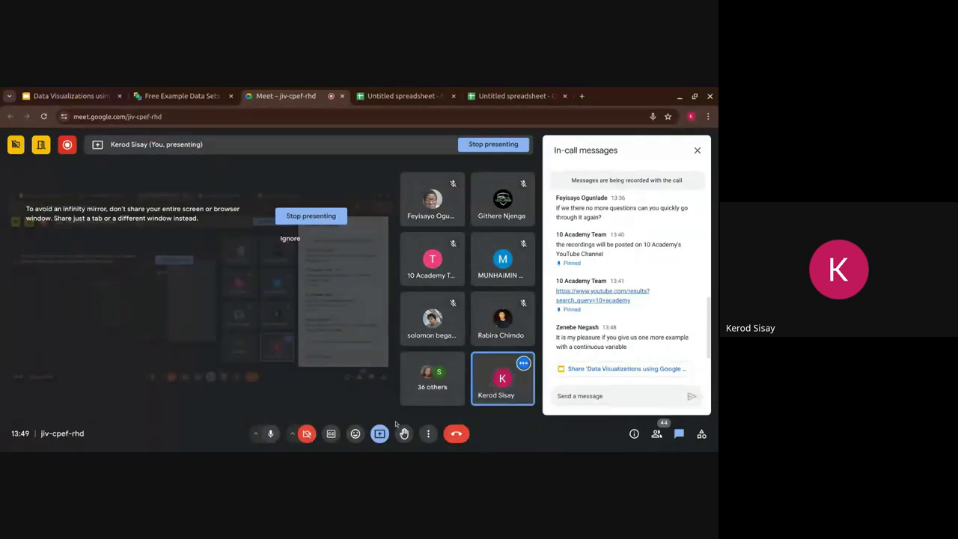
pyautogui.click(327, 224)
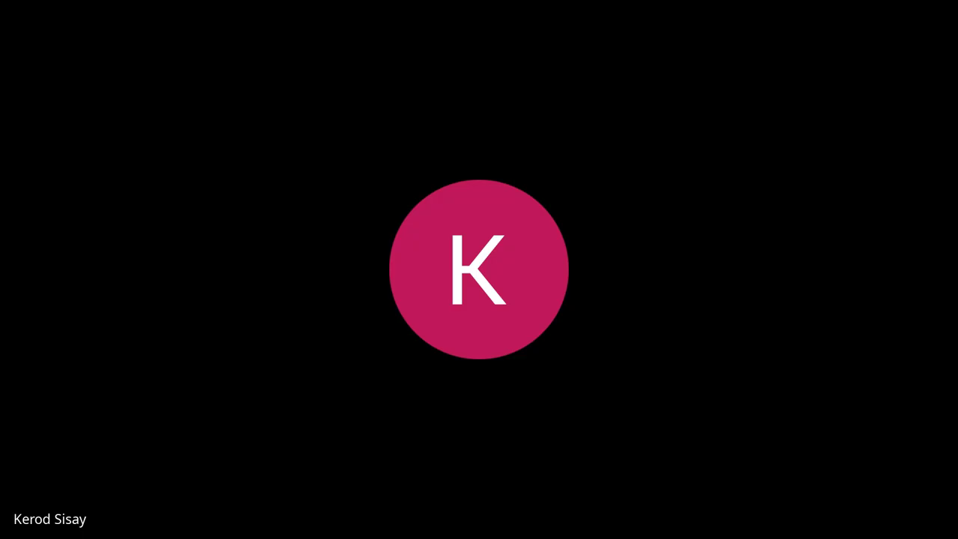